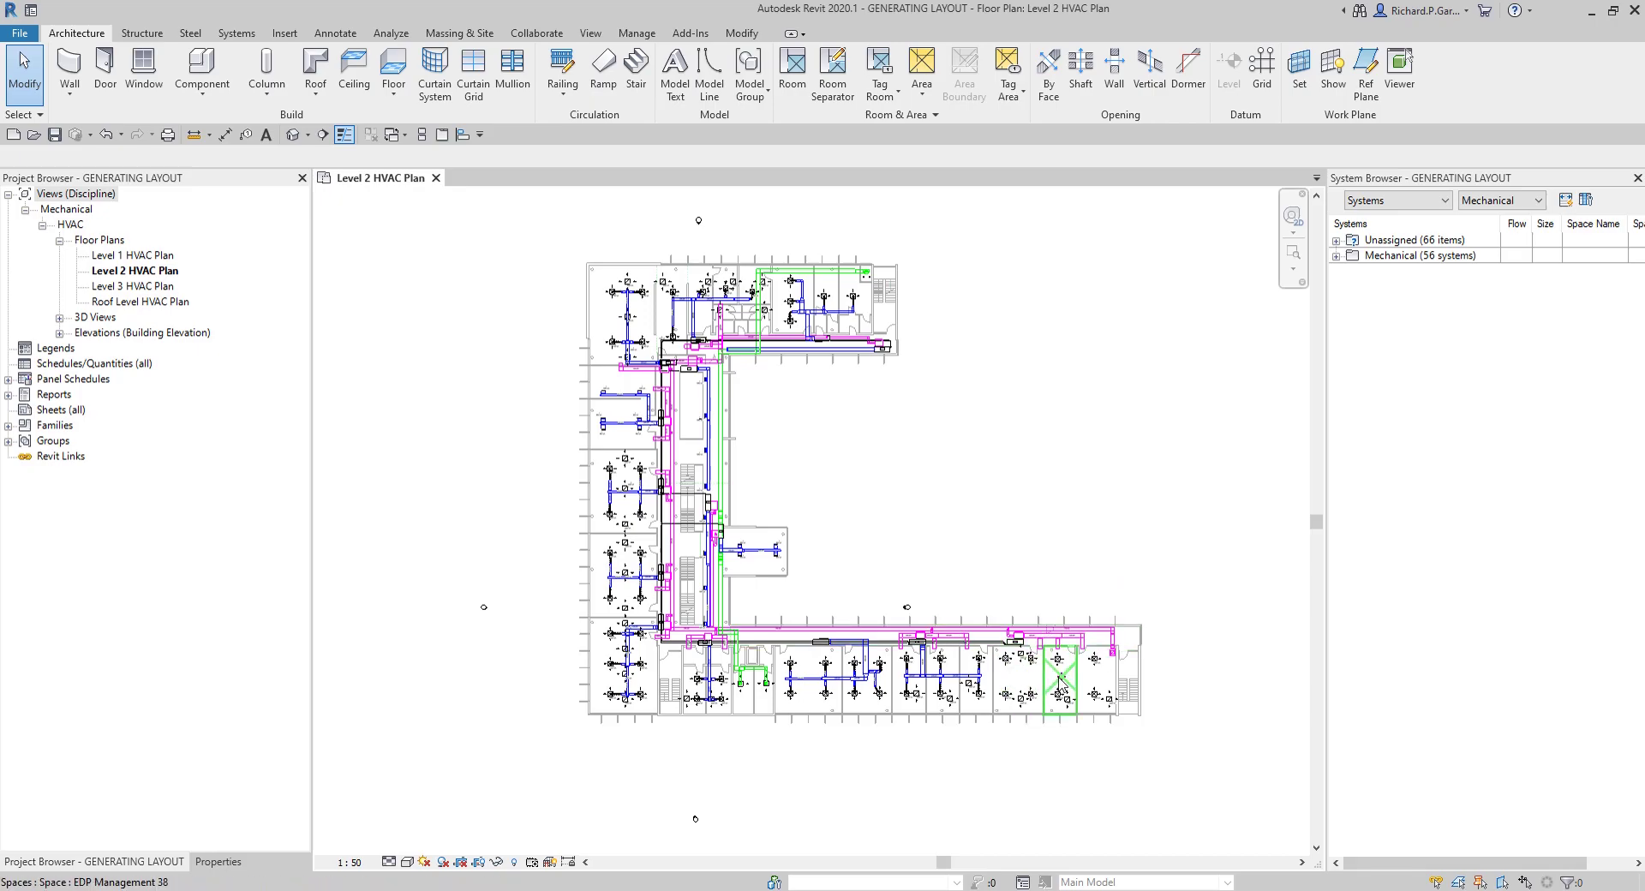
Examine the air terminals and ductwork in the rooms beside the east stair on the Level 2 HVAC plan
{"action": "scroll", "coordinate": [1145, 693], "scroll_direction": "up", "scroll_amount": 3}
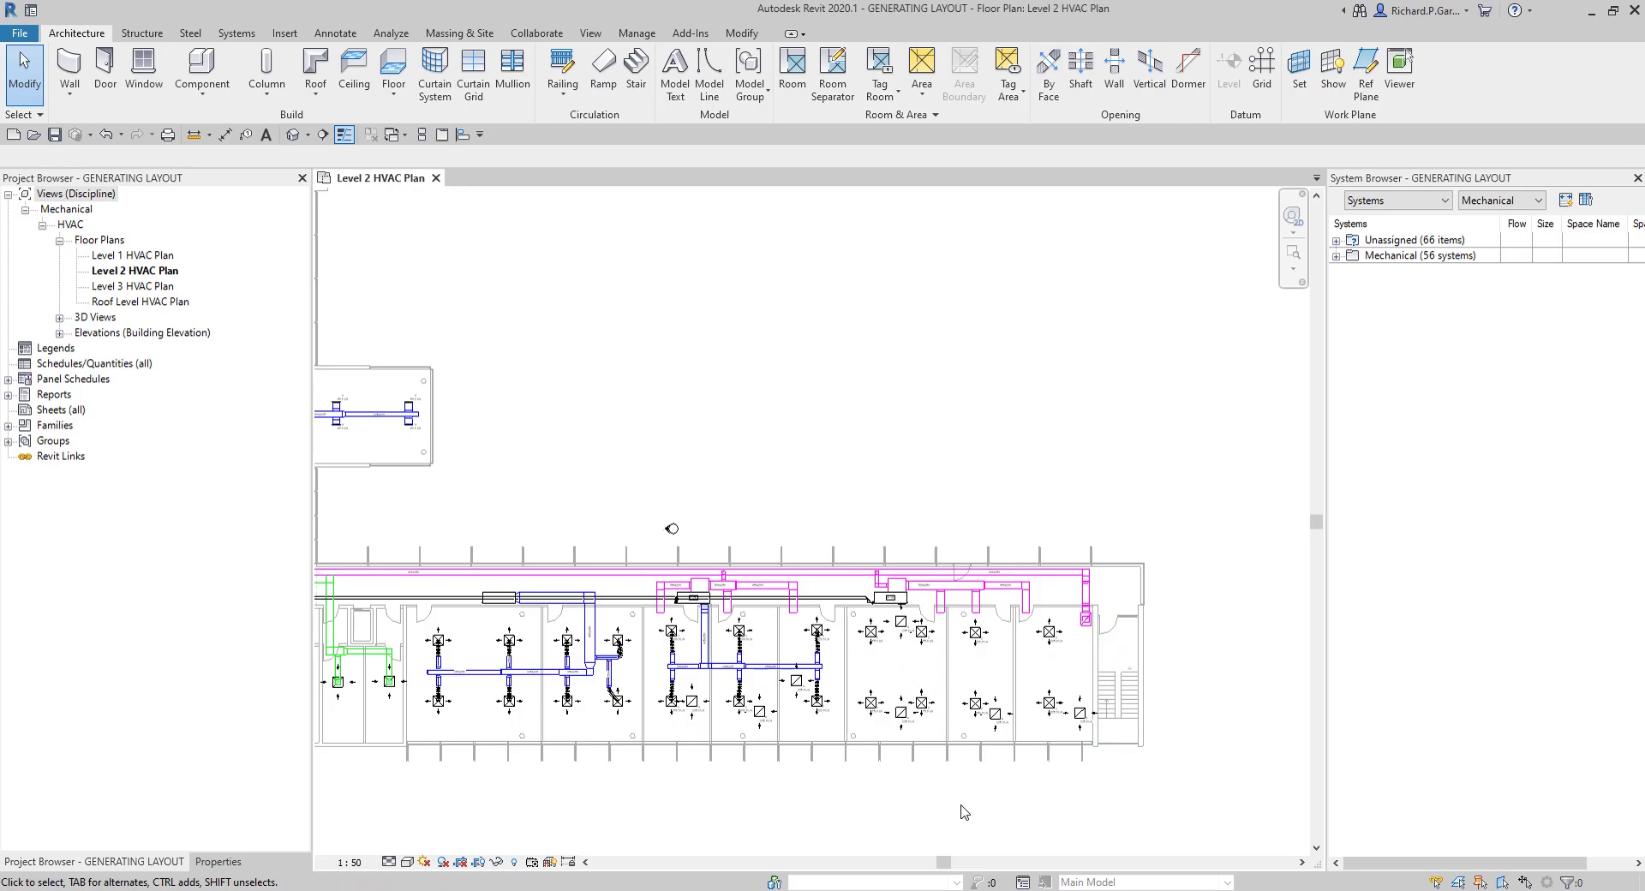
{"action": "scroll", "coordinate": [1020, 782], "scroll_direction": "up", "scroll_amount": 1}
{"action": "scroll", "coordinate": [1021, 786], "scroll_direction": "up", "scroll_amount": 2}
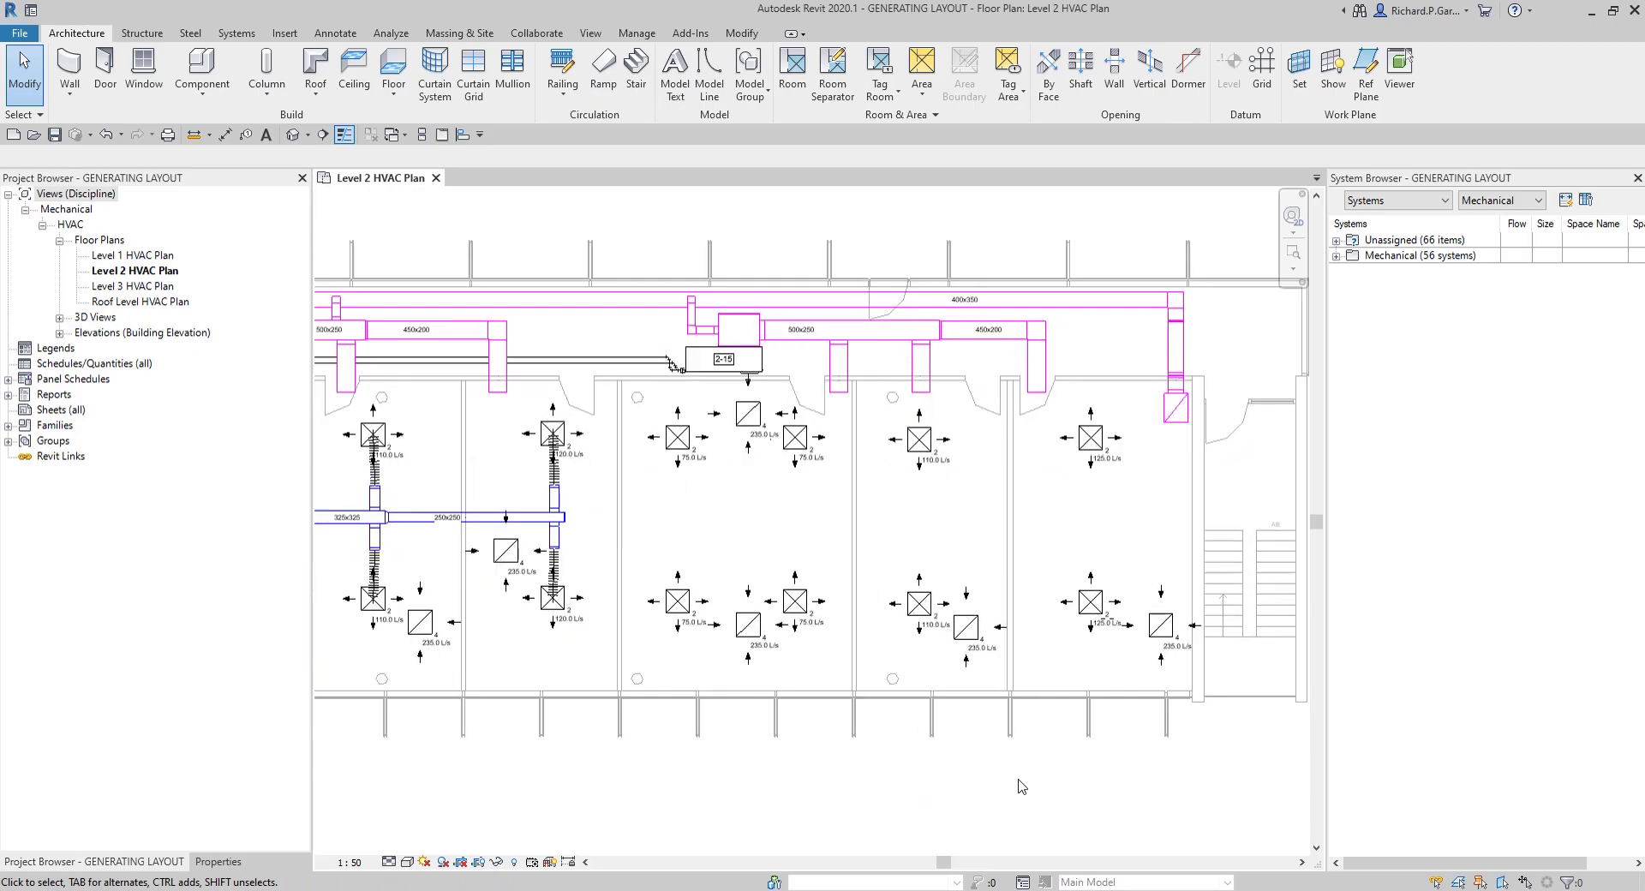
{"action": "middle_click_drag", "start_coordinate": [1063, 783], "coordinate": [1023, 780]}
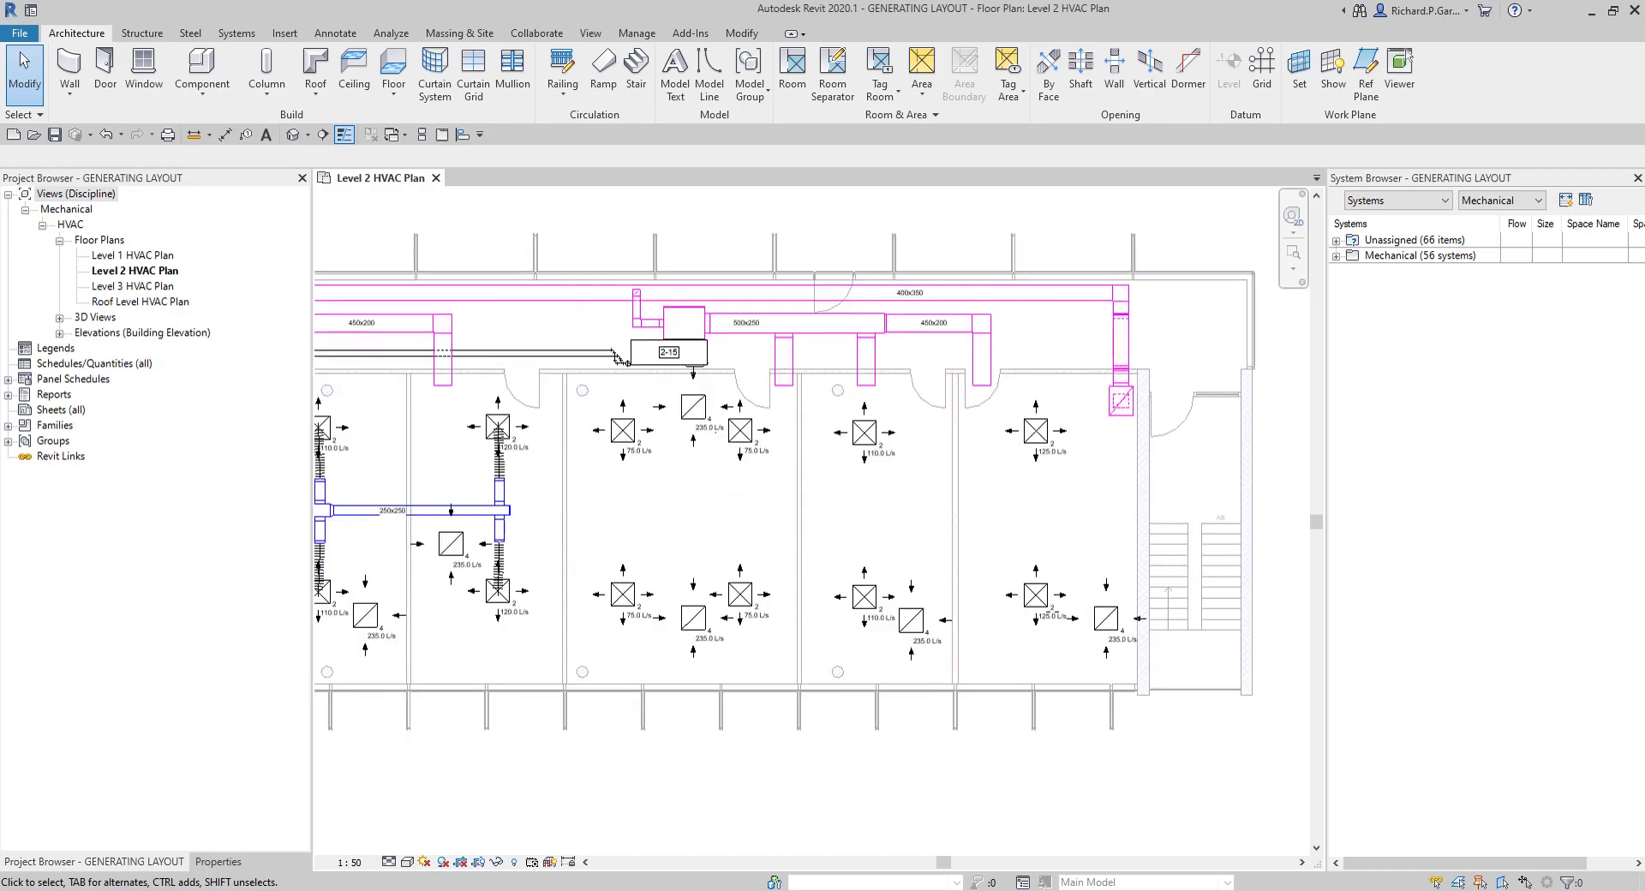
{"action": "middle_click_drag", "start_coordinate": [1072, 242], "coordinate": [951, 228]}
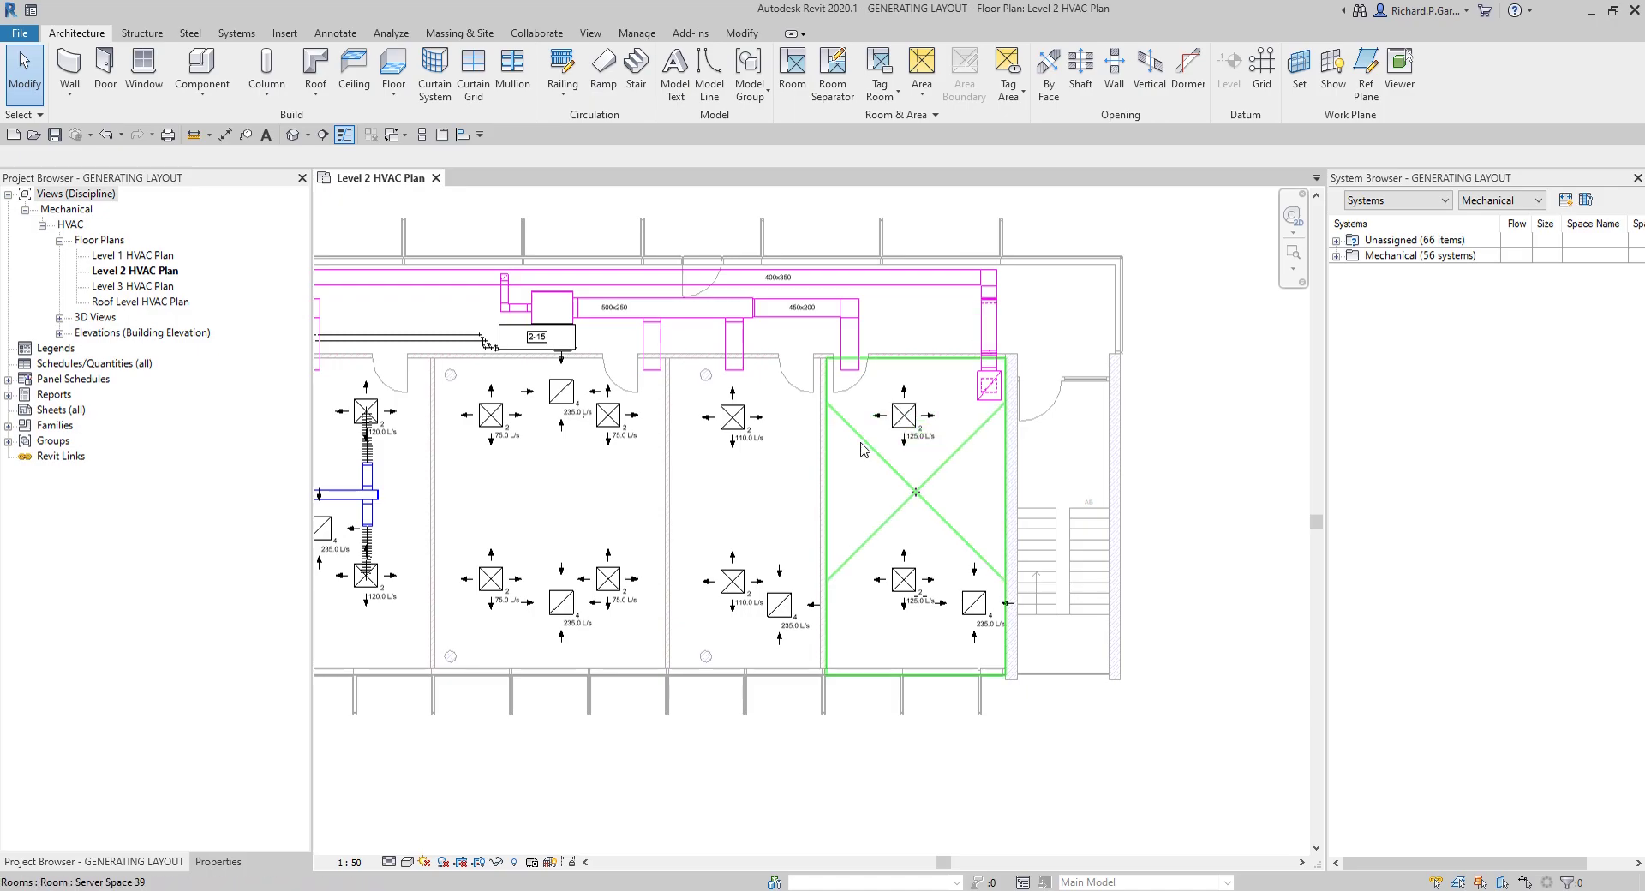
{"action": "scroll", "coordinate": [857, 448], "scroll_direction": "up", "scroll_amount": 2}
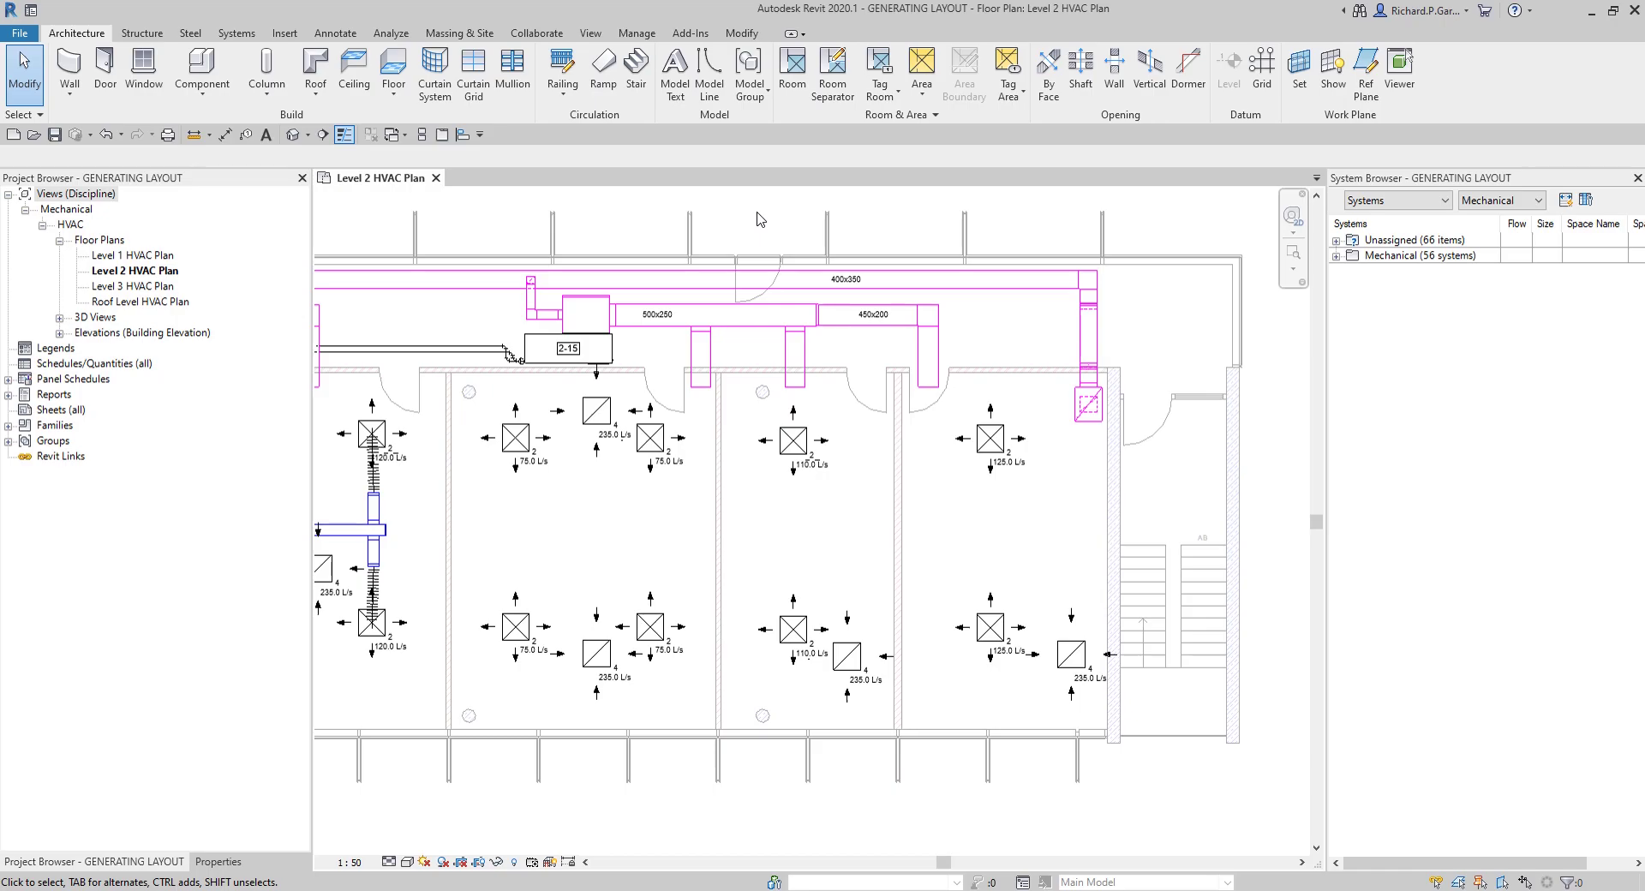
Review the duct angle, conversion and rectangular size pages in Mechanical Settings without changing anything
{"action": "left_click", "coordinate": [237, 36]}
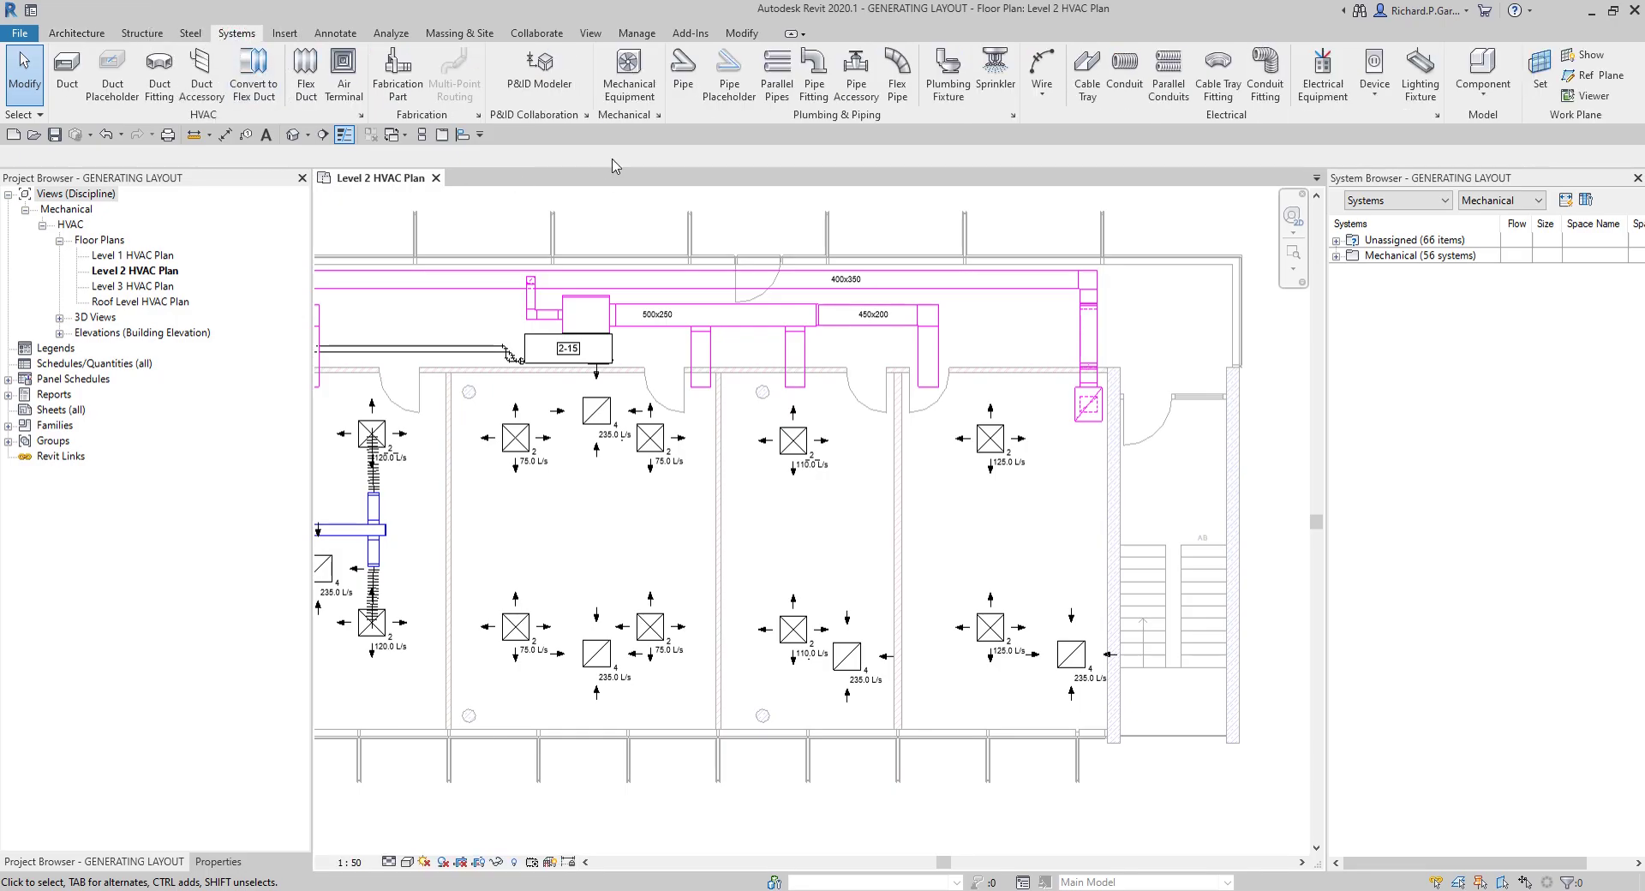
{"action": "left_click", "coordinate": [659, 116]}
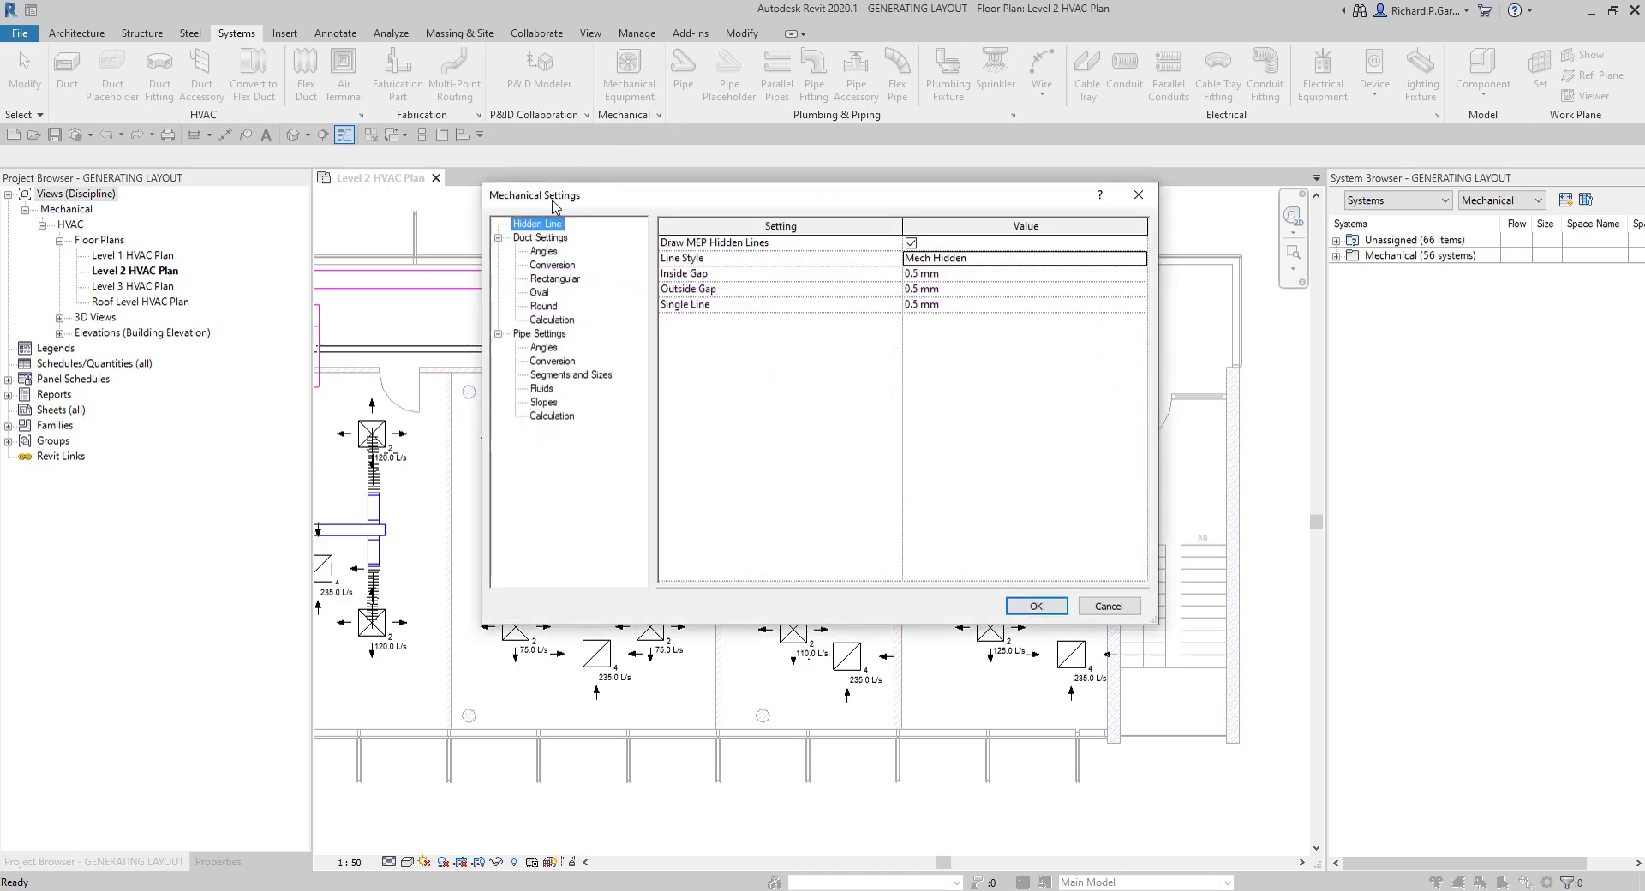
{"action": "left_click", "coordinate": [557, 239]}
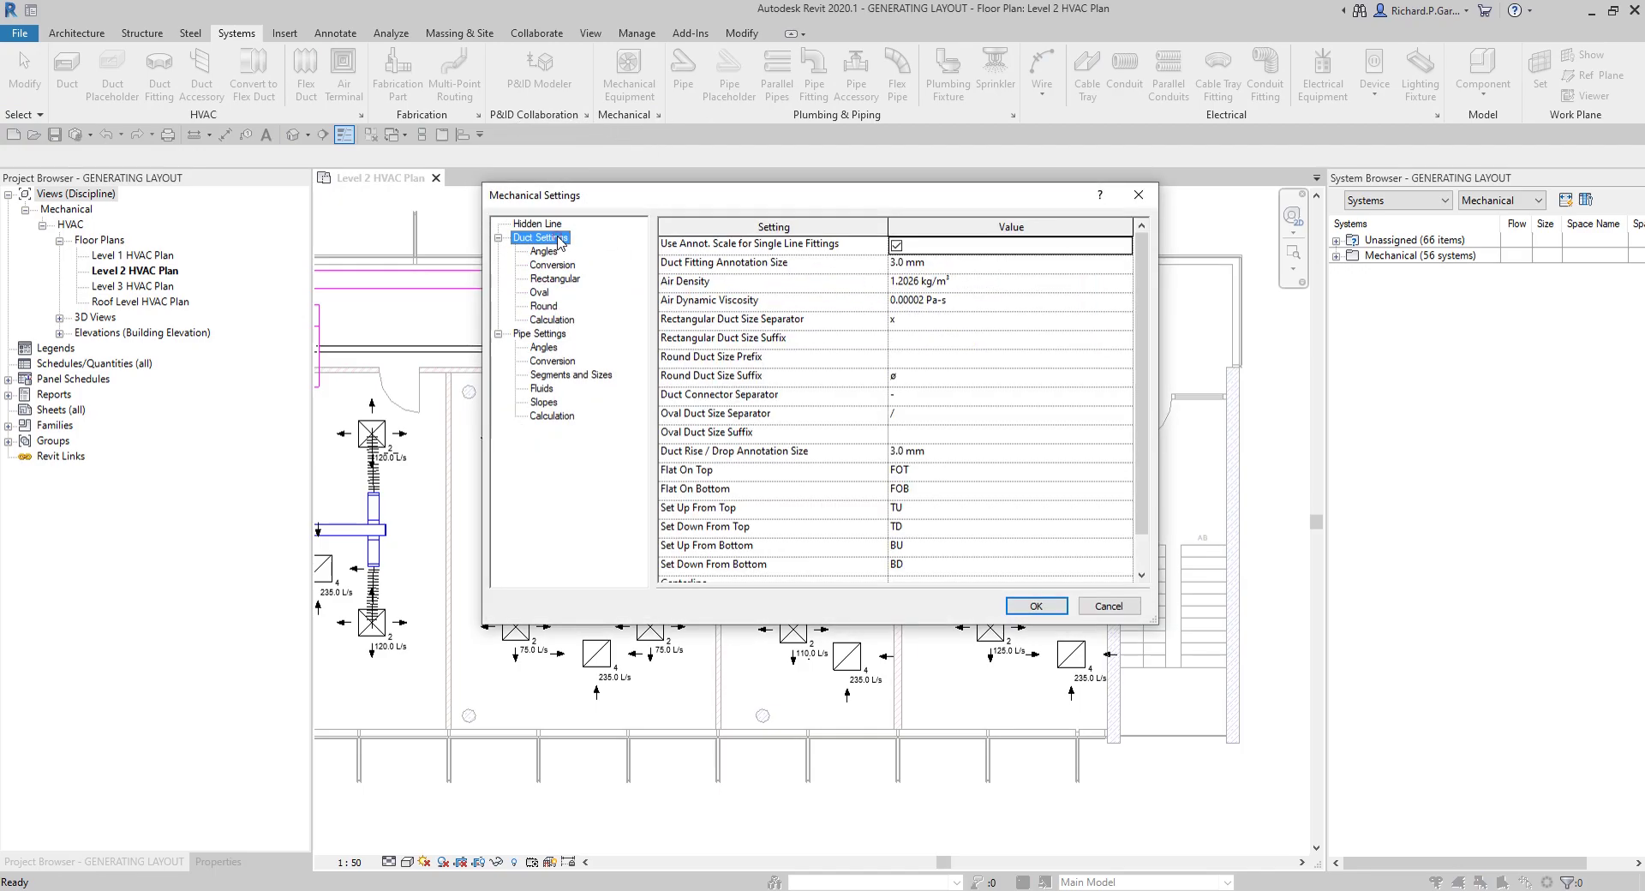
{"action": "left_click", "coordinate": [543, 251]}
{"action": "left_click", "coordinate": [552, 265]}
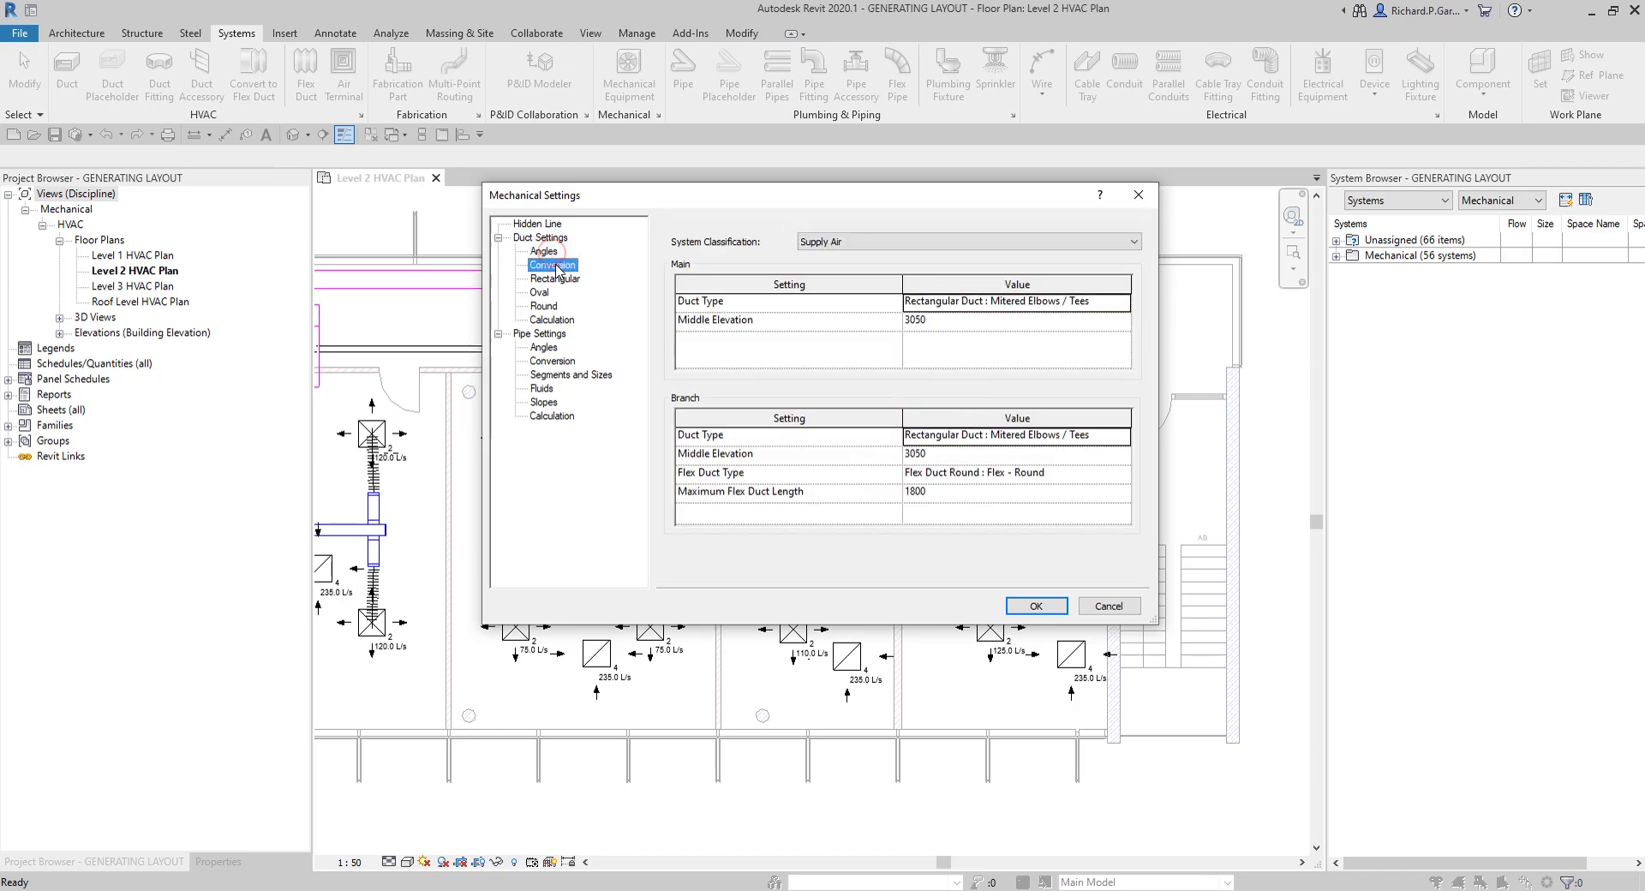
{"action": "left_click", "coordinate": [555, 280]}
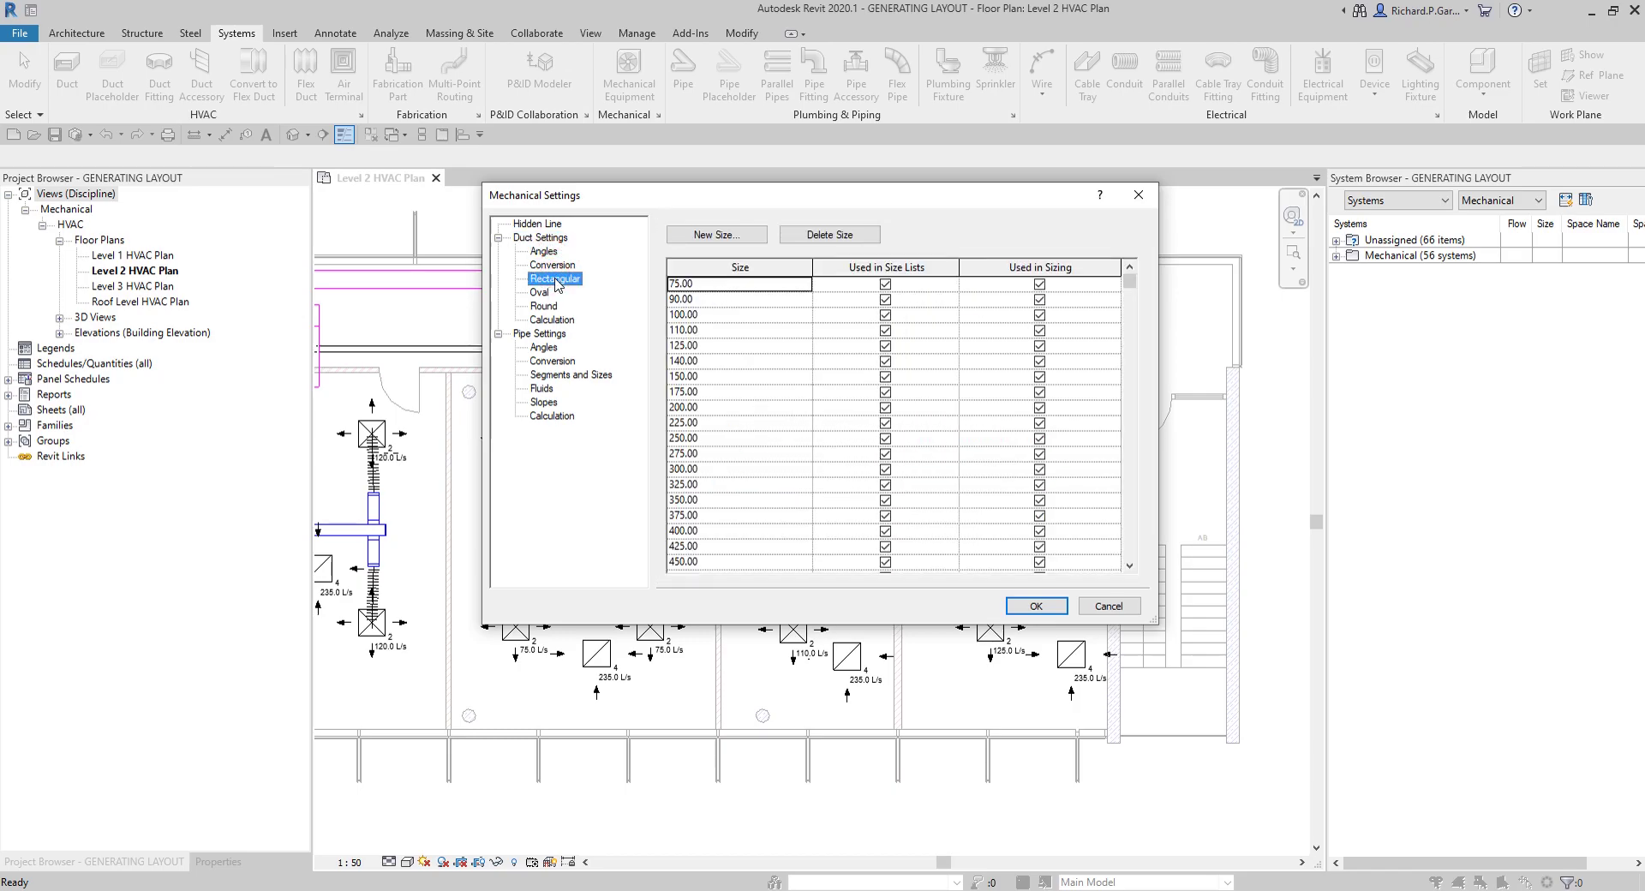
{"action": "left_click", "coordinate": [1139, 195]}
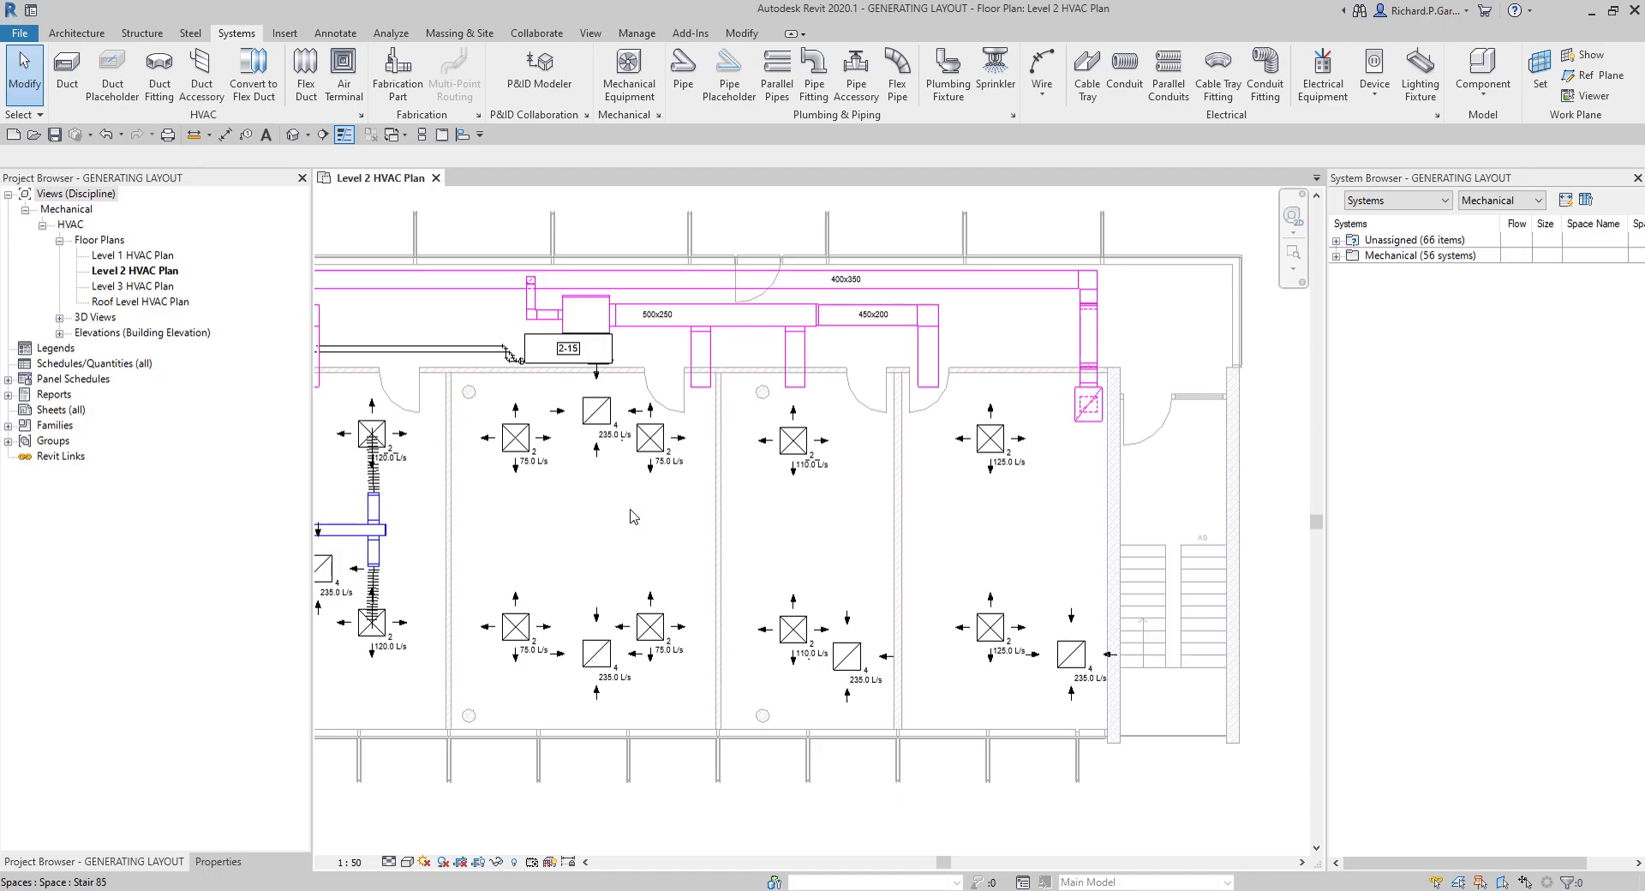
Select the upper 125 L/s supply diffuser beside the stair and browse the mechanical Supply Air systems in the System Browser
{"action": "left_click", "coordinate": [1001, 437]}
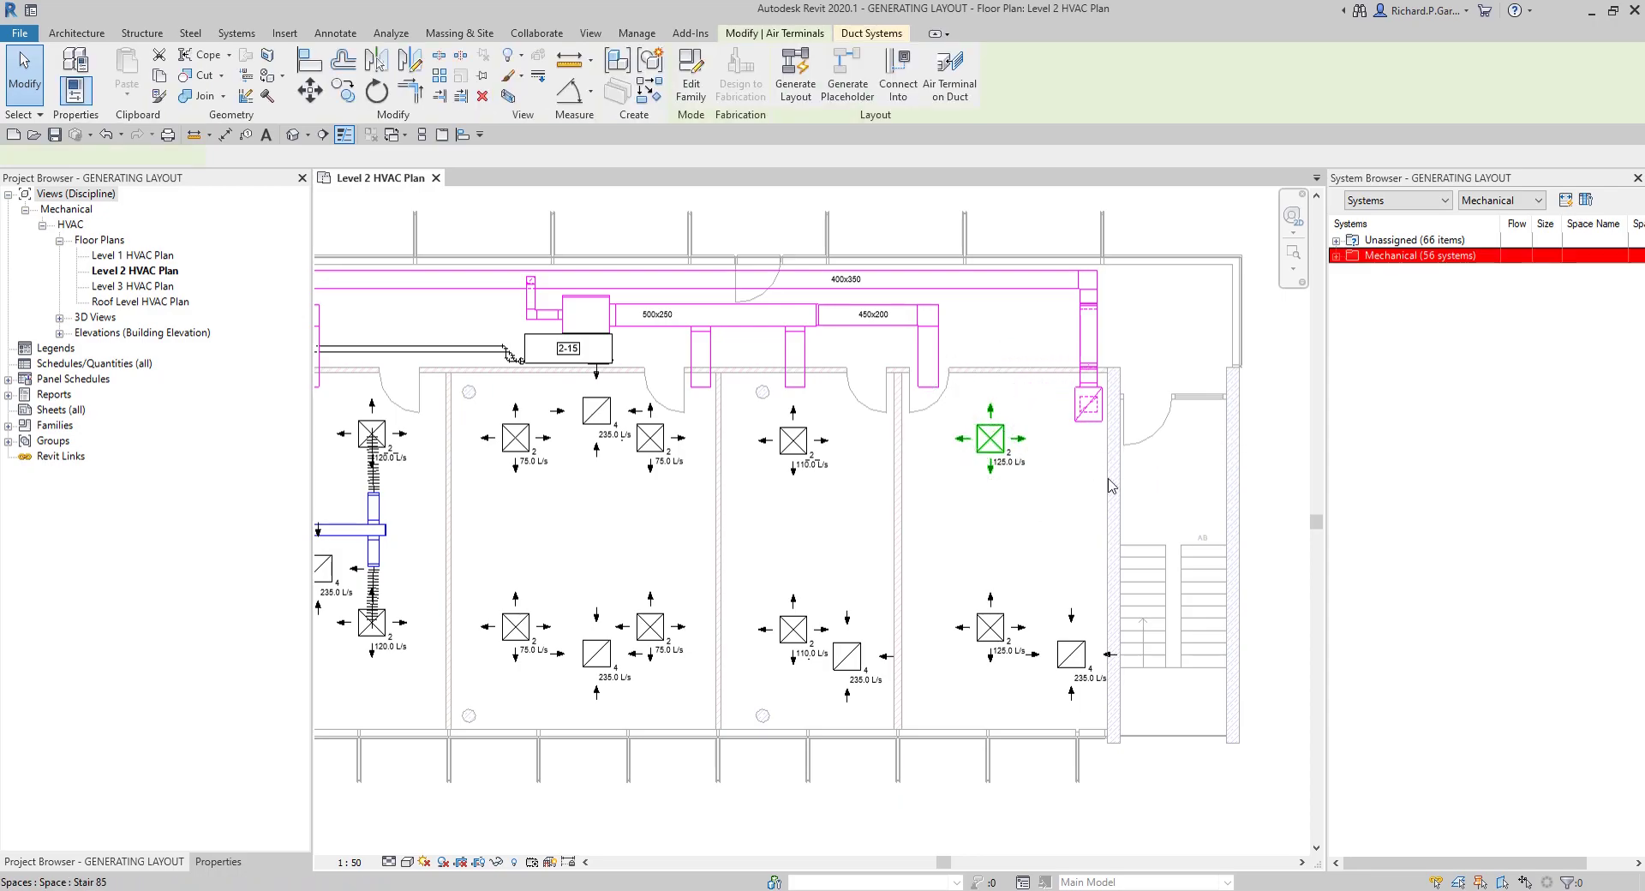
{"action": "left_click", "coordinate": [1413, 259]}
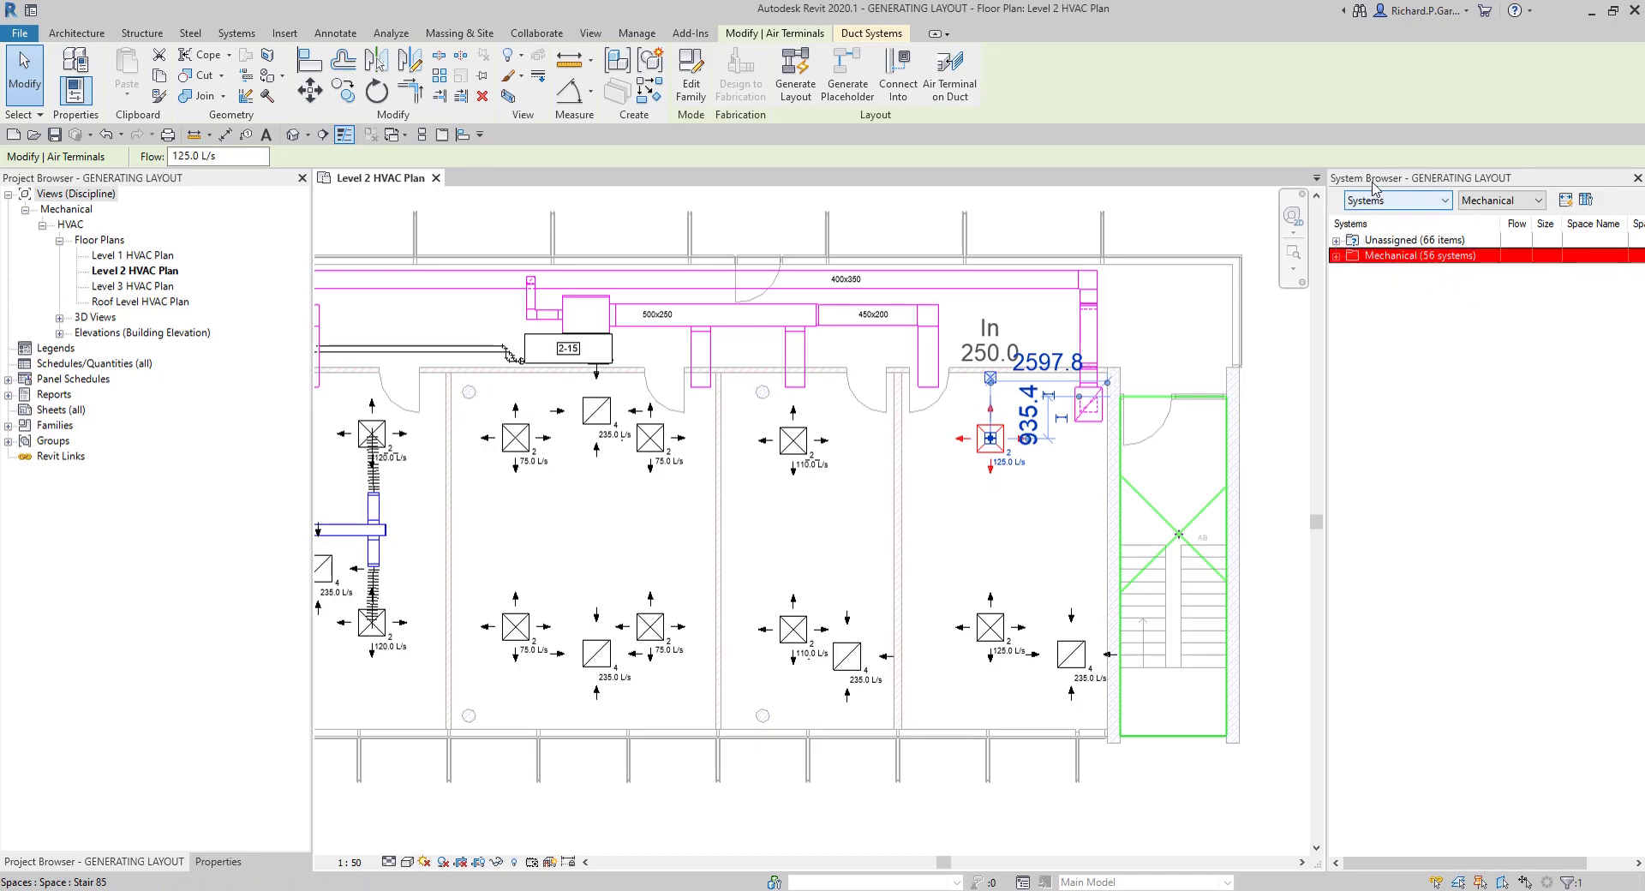
{"action": "left_click", "coordinate": [991, 438]}
{"action": "left_click", "coordinate": [1393, 258]}
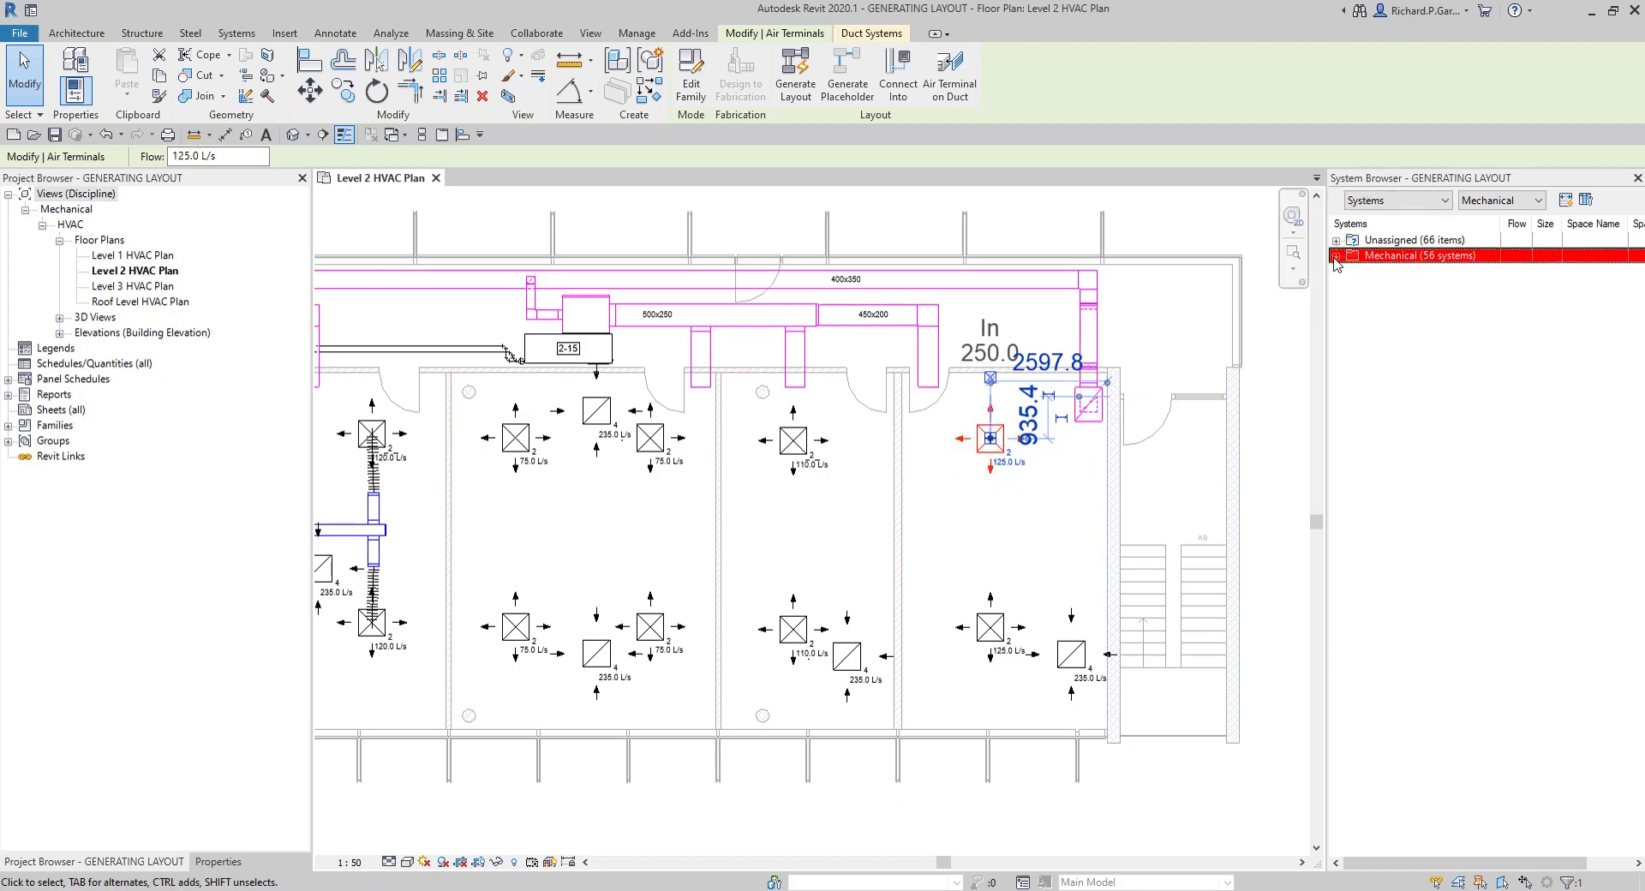
{"action": "left_click", "coordinate": [1336, 255]}
{"action": "left_click", "coordinate": [1405, 309]}
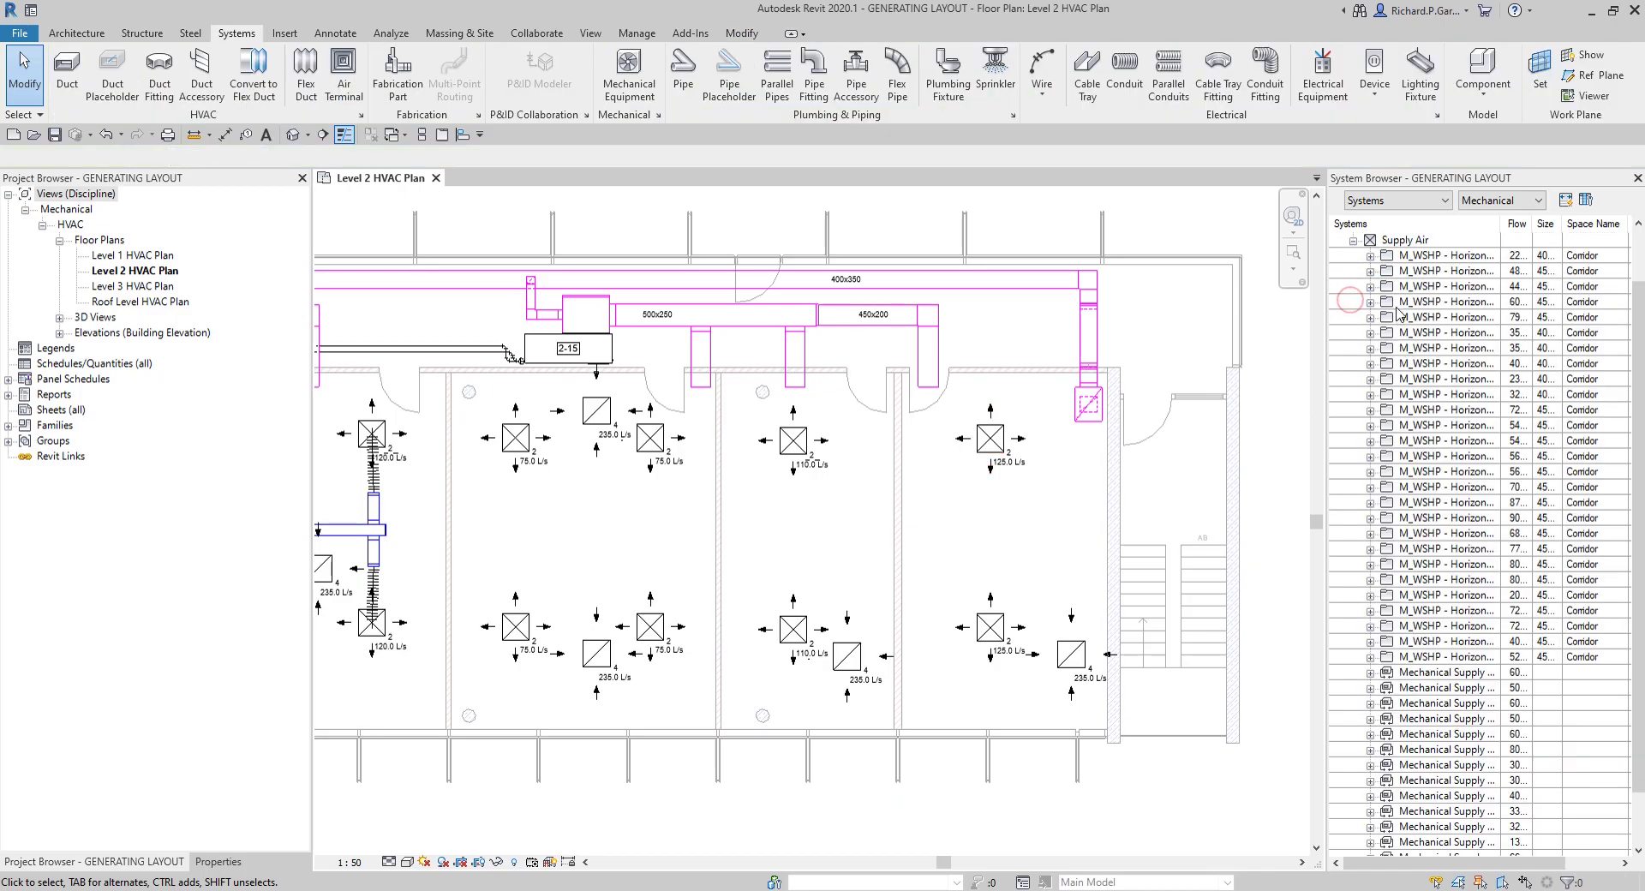
{"action": "scroll", "coordinate": [1352, 304], "scroll_direction": "down", "scroll_amount": 2}
{"action": "left_click", "coordinate": [1476, 395]}
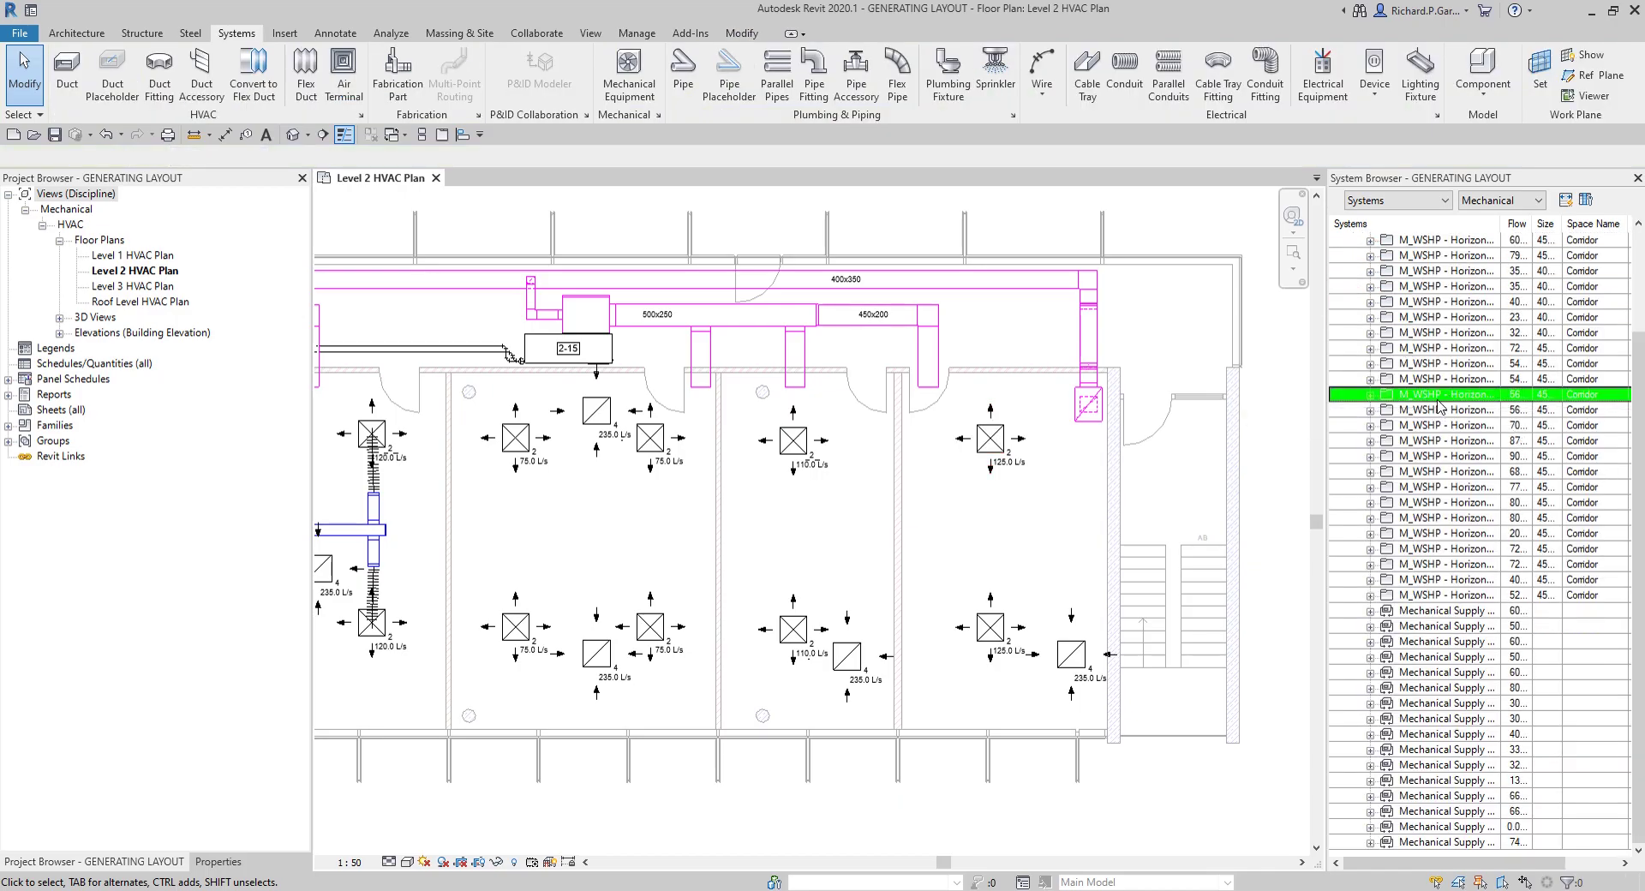
{"action": "scroll", "coordinate": [1433, 396], "scroll_direction": "up", "scroll_amount": 3}
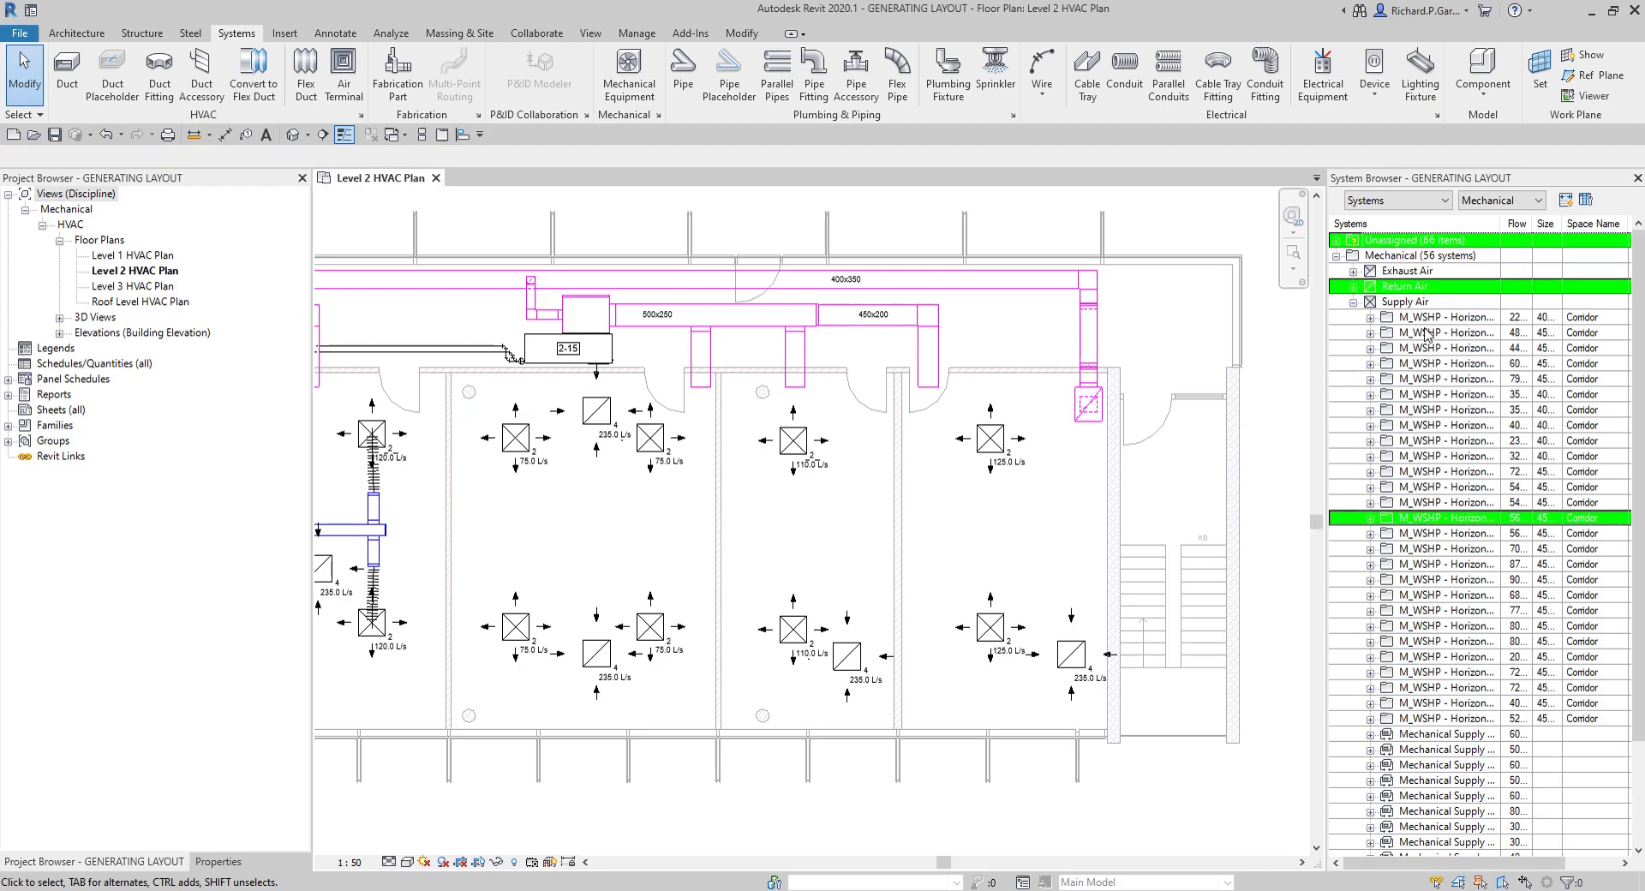
{"action": "key", "text": "Escape"}
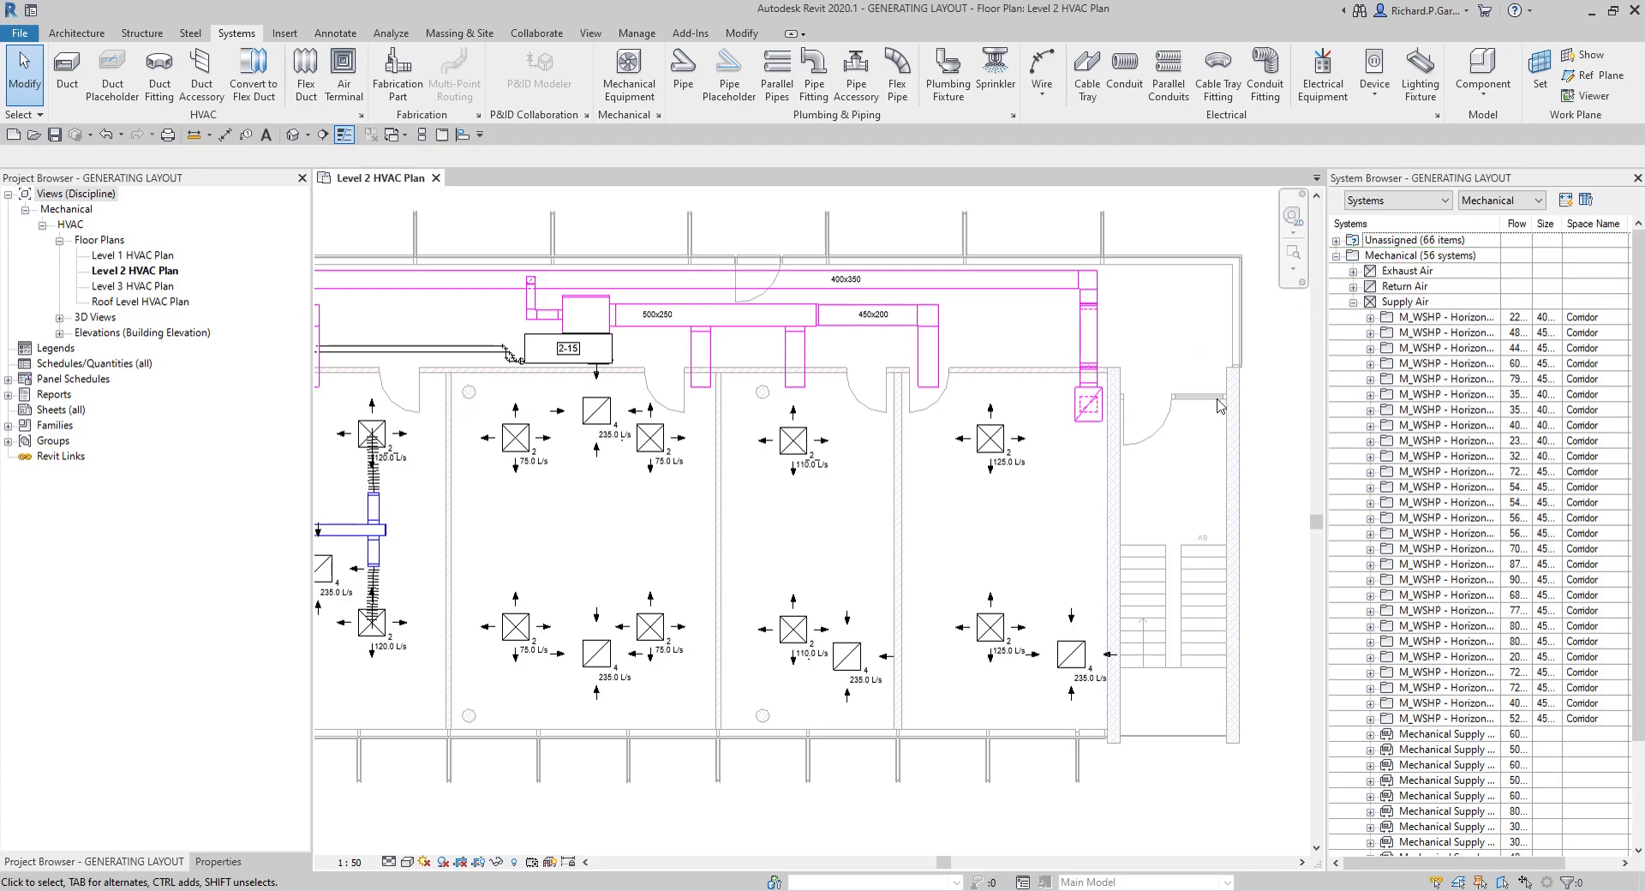
Reselect the upper 125 L/s supply diffuser and locate its system among the Supply Air entries
{"action": "left_click", "coordinate": [999, 444]}
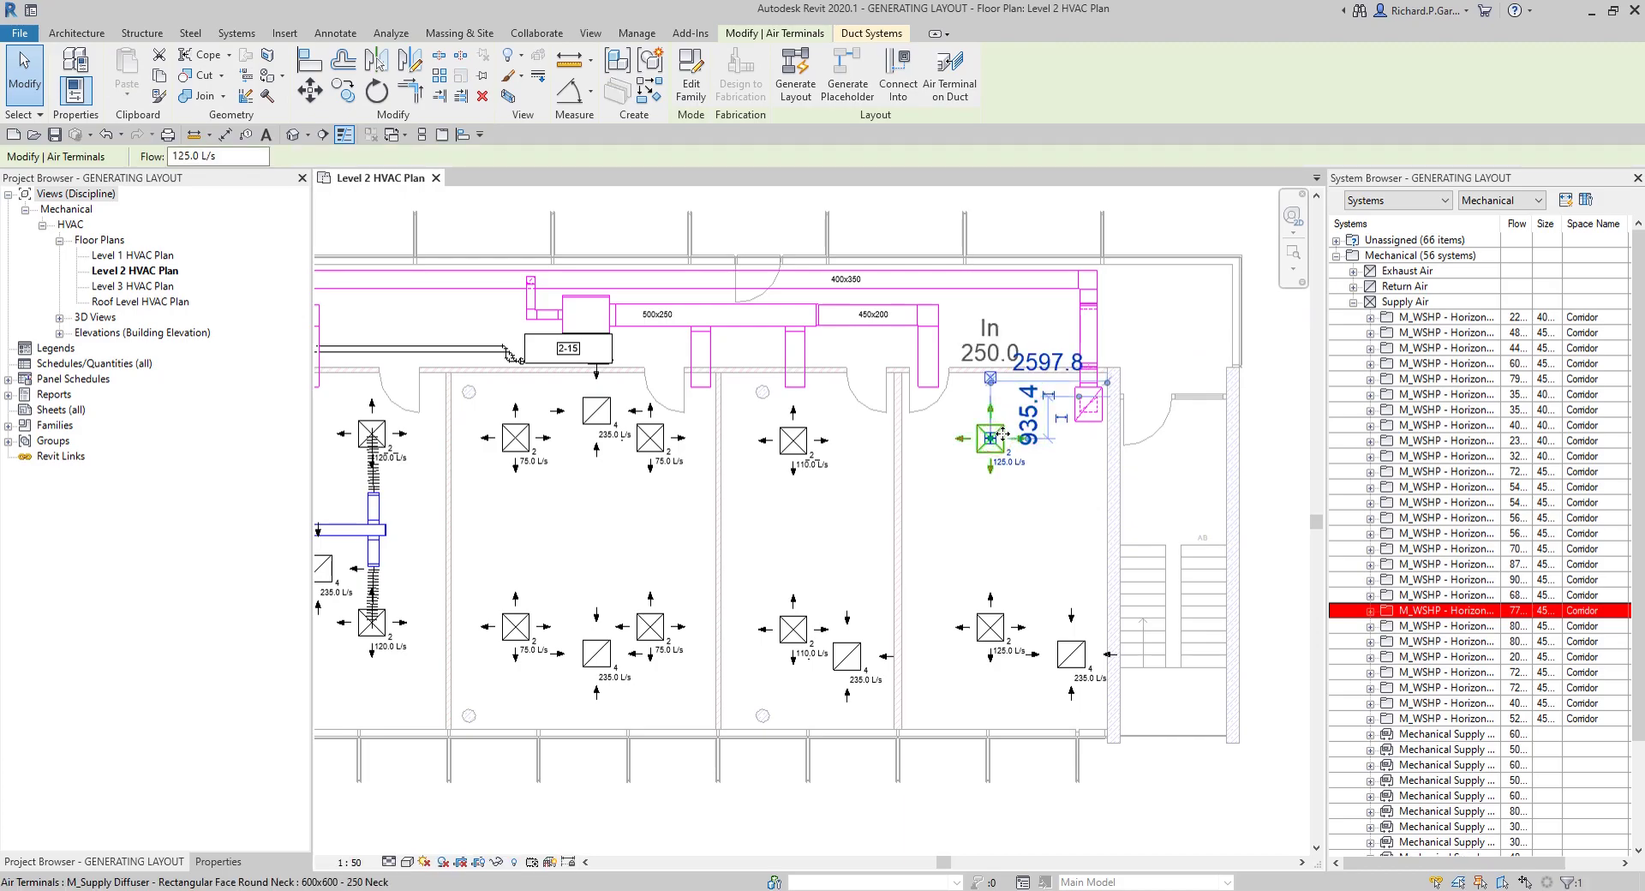
{"action": "left_click", "coordinate": [1420, 612]}
{"action": "left_click", "coordinate": [1418, 304]}
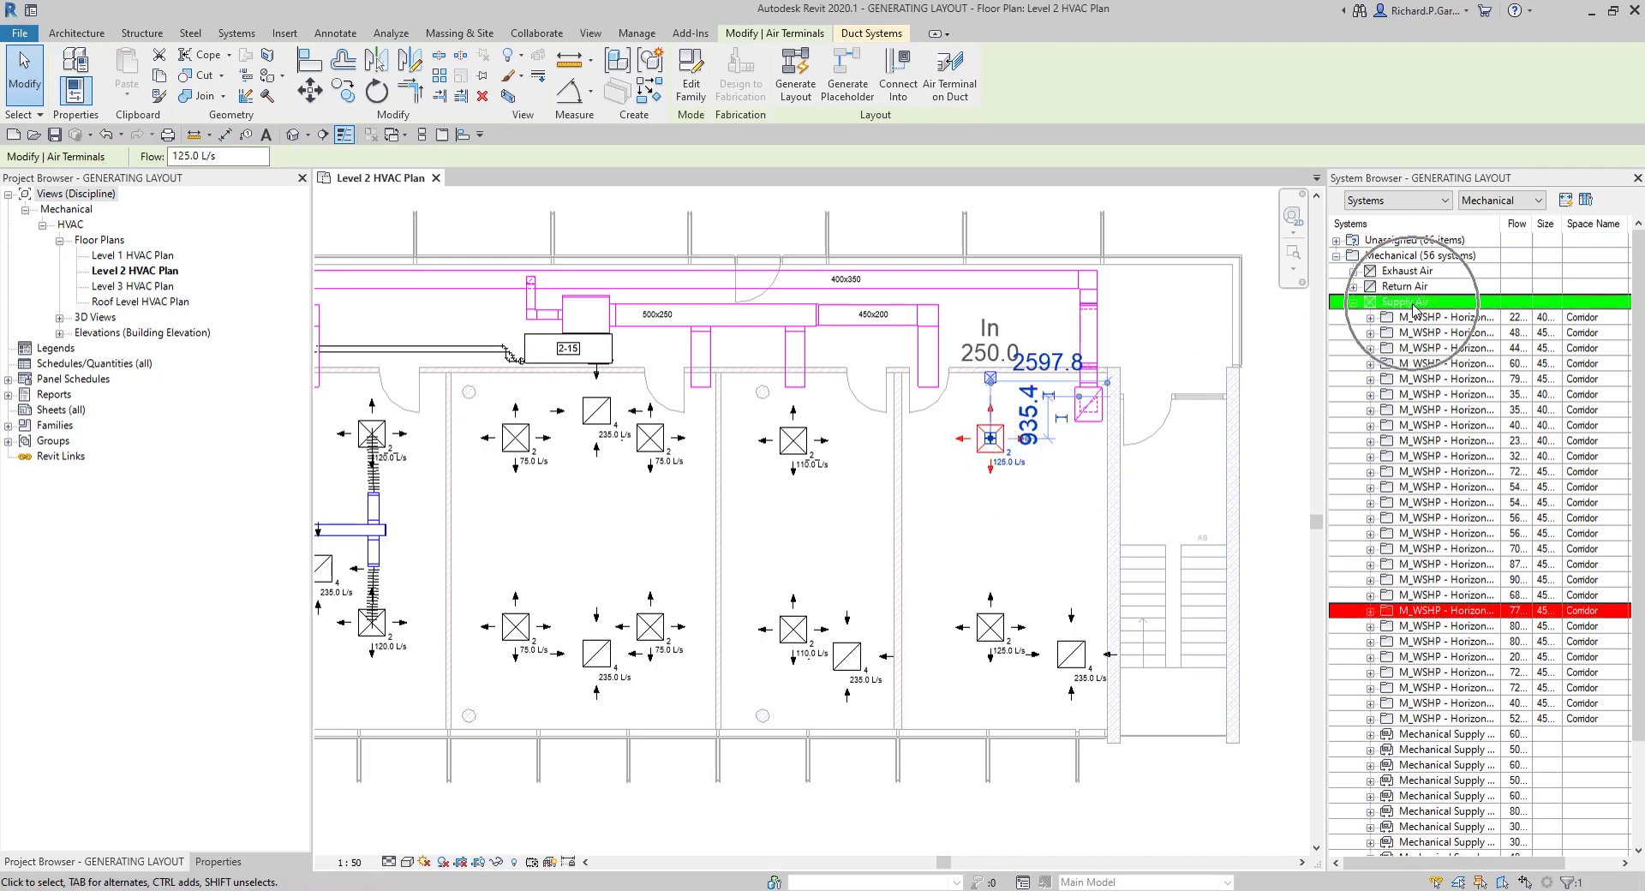
{"action": "left_click", "coordinate": [1418, 612]}
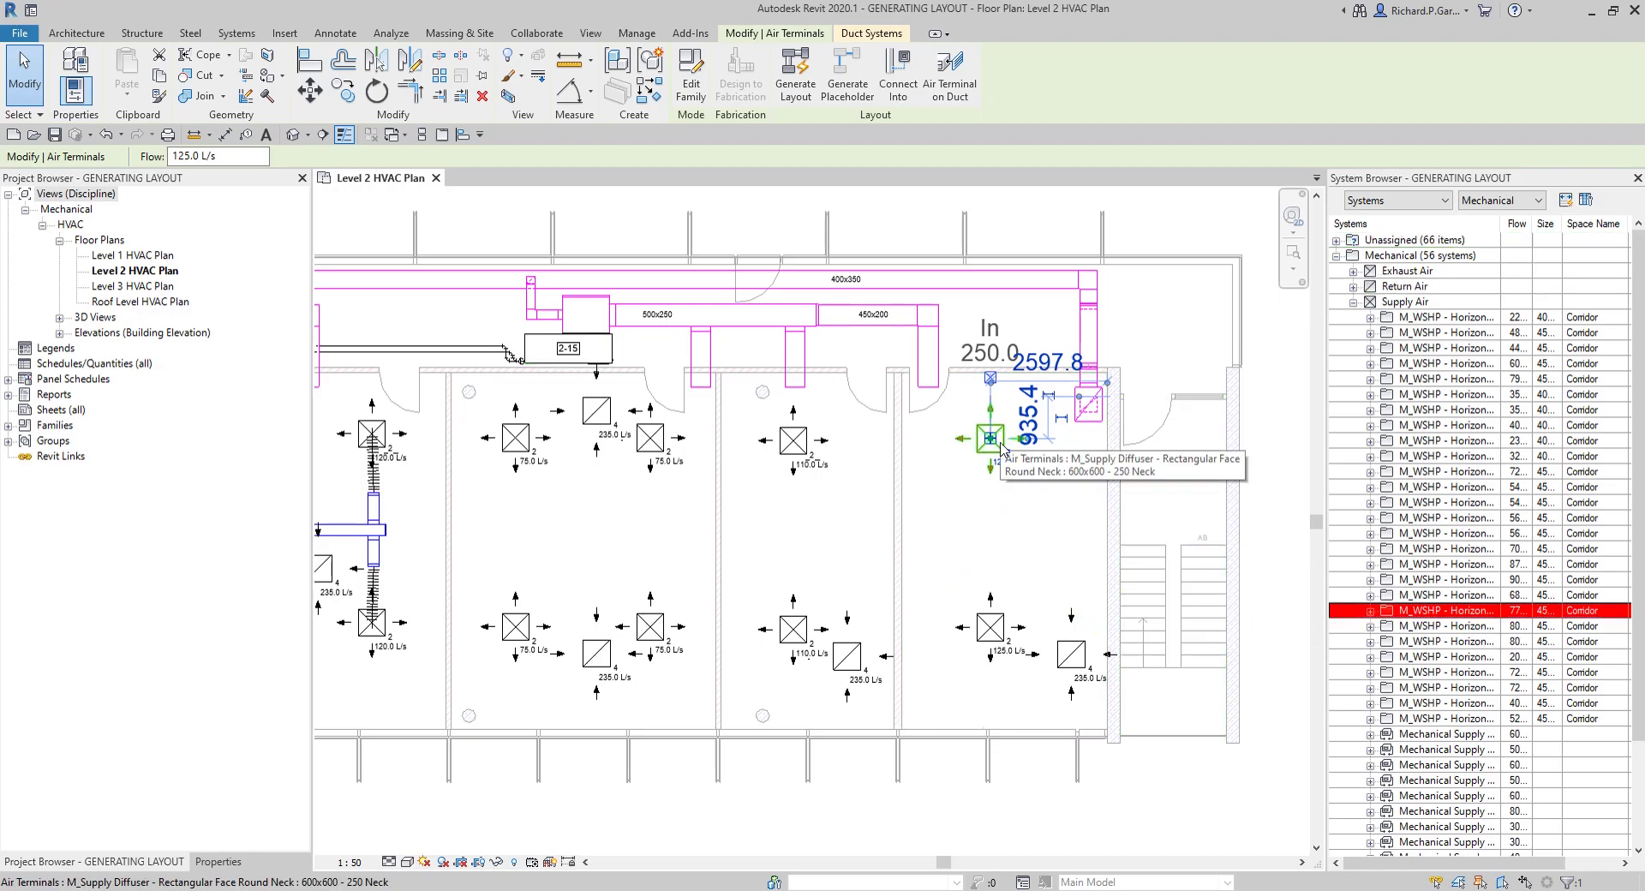
{"action": "key", "text": "Escape"}
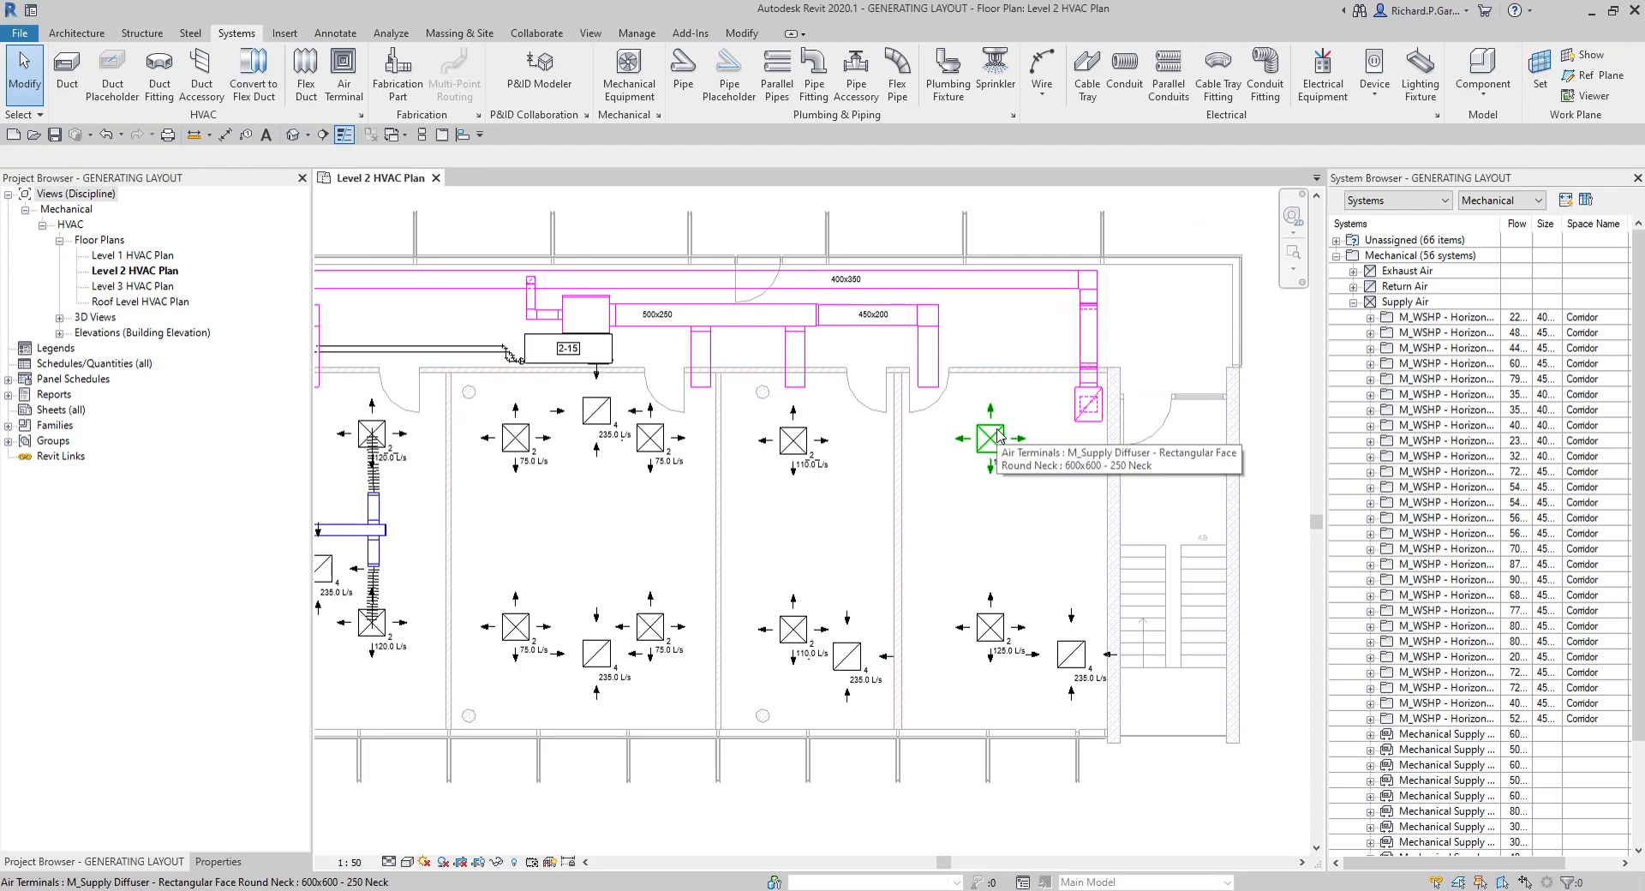
Select the whole duct system serving the upper 125 L/s diffuser to inspect its unit and terminals, and clear the selection
{"action": "key", "text": "Tab"}
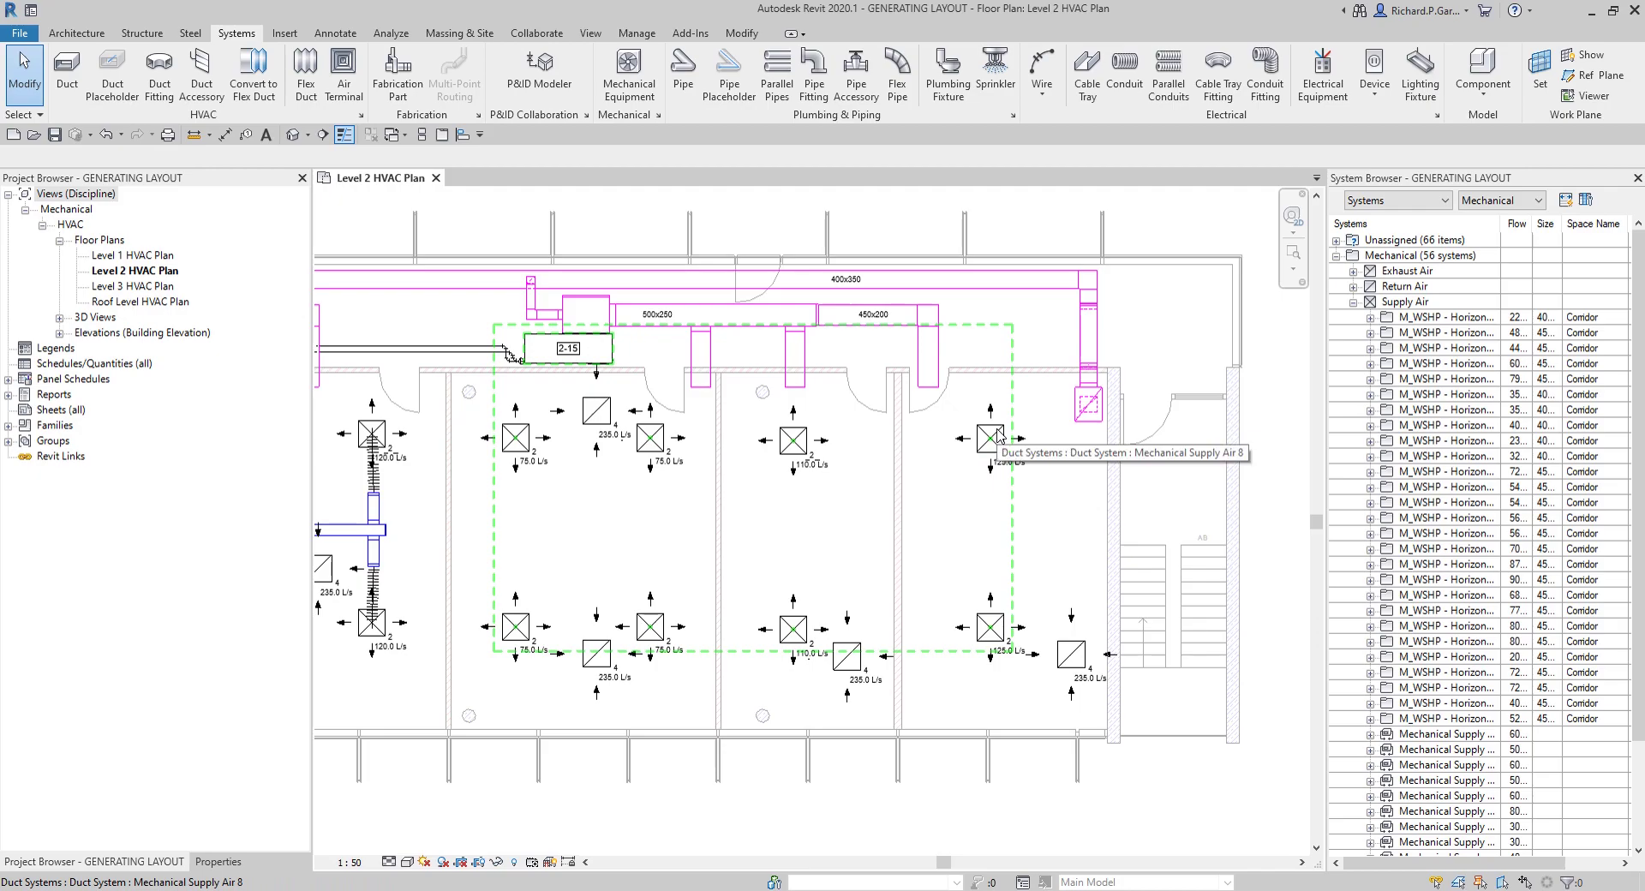
{"action": "left_click", "coordinate": [997, 435]}
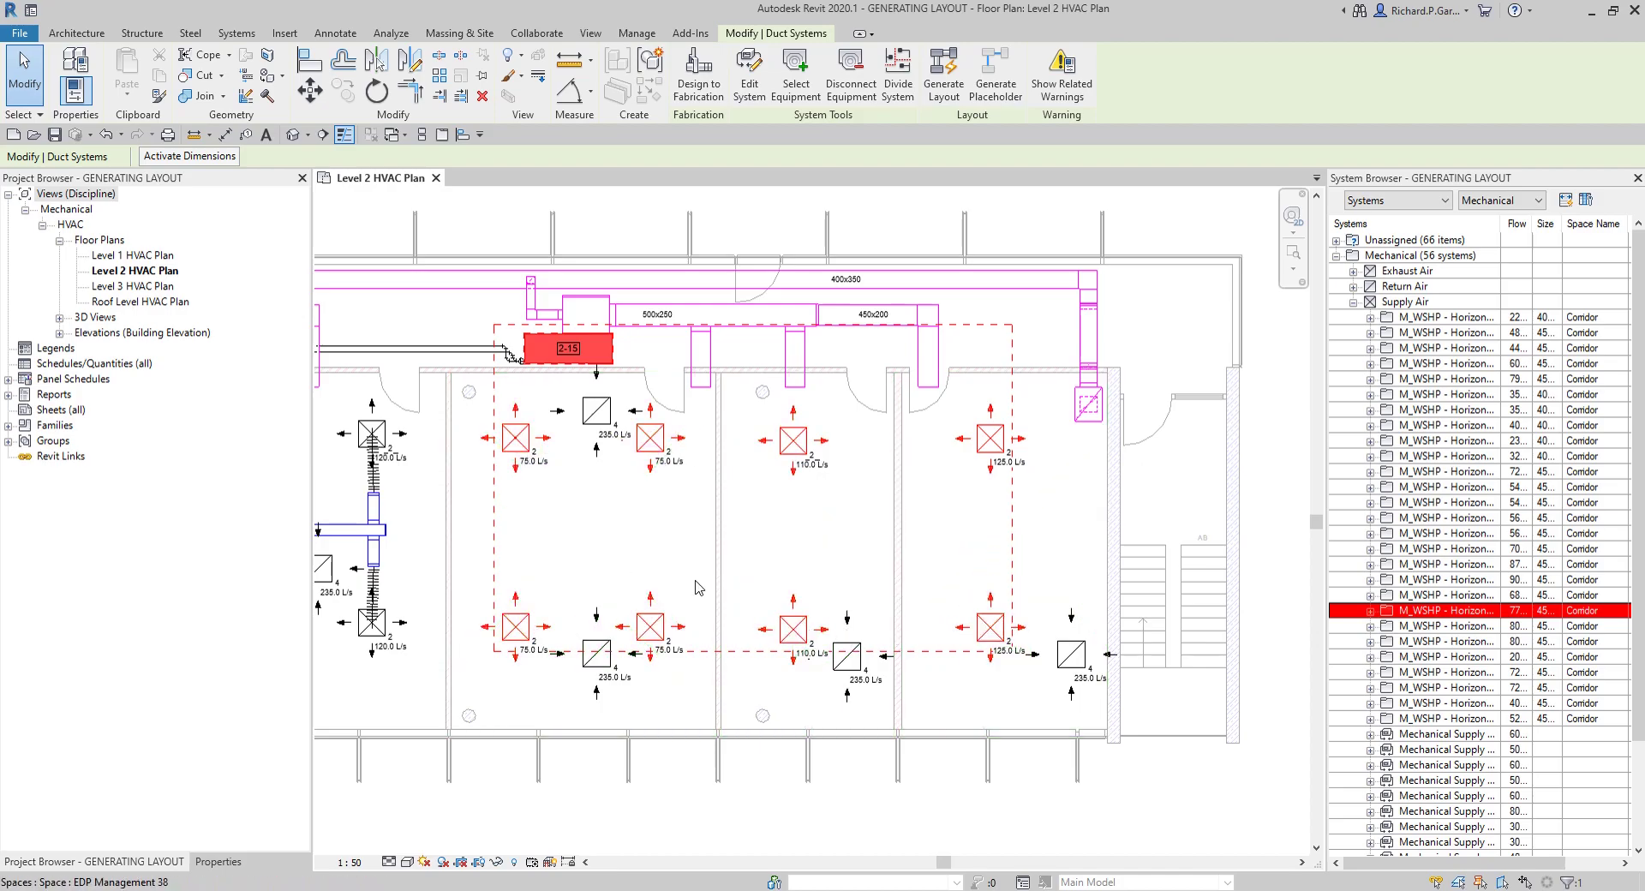
{"action": "left_click", "coordinate": [566, 367]}
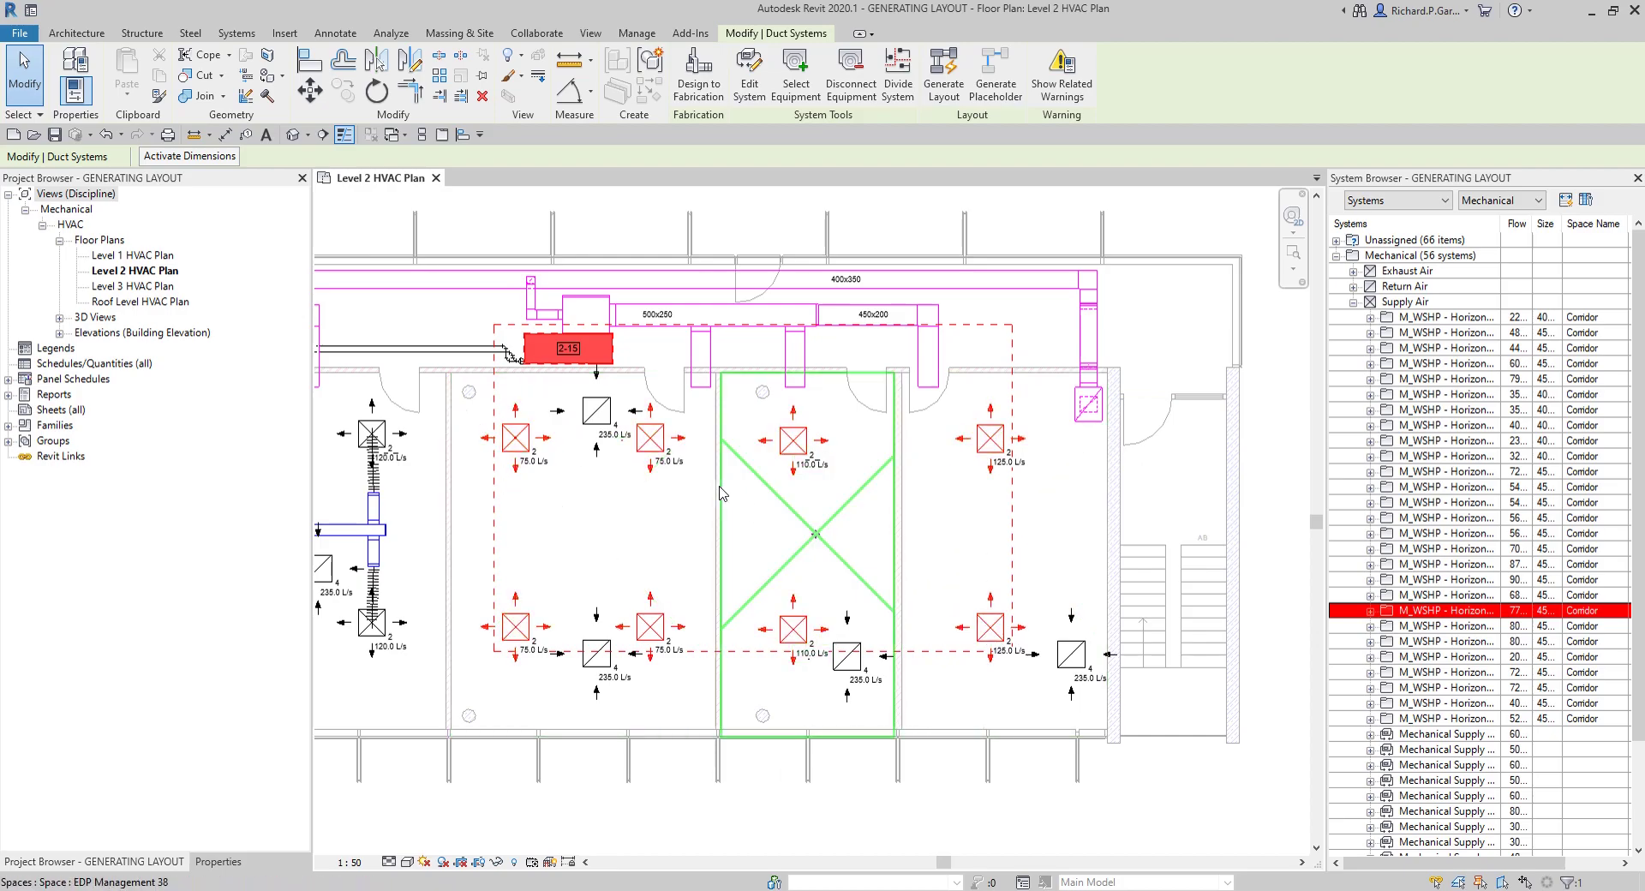
{"action": "left_click", "coordinate": [612, 359]}
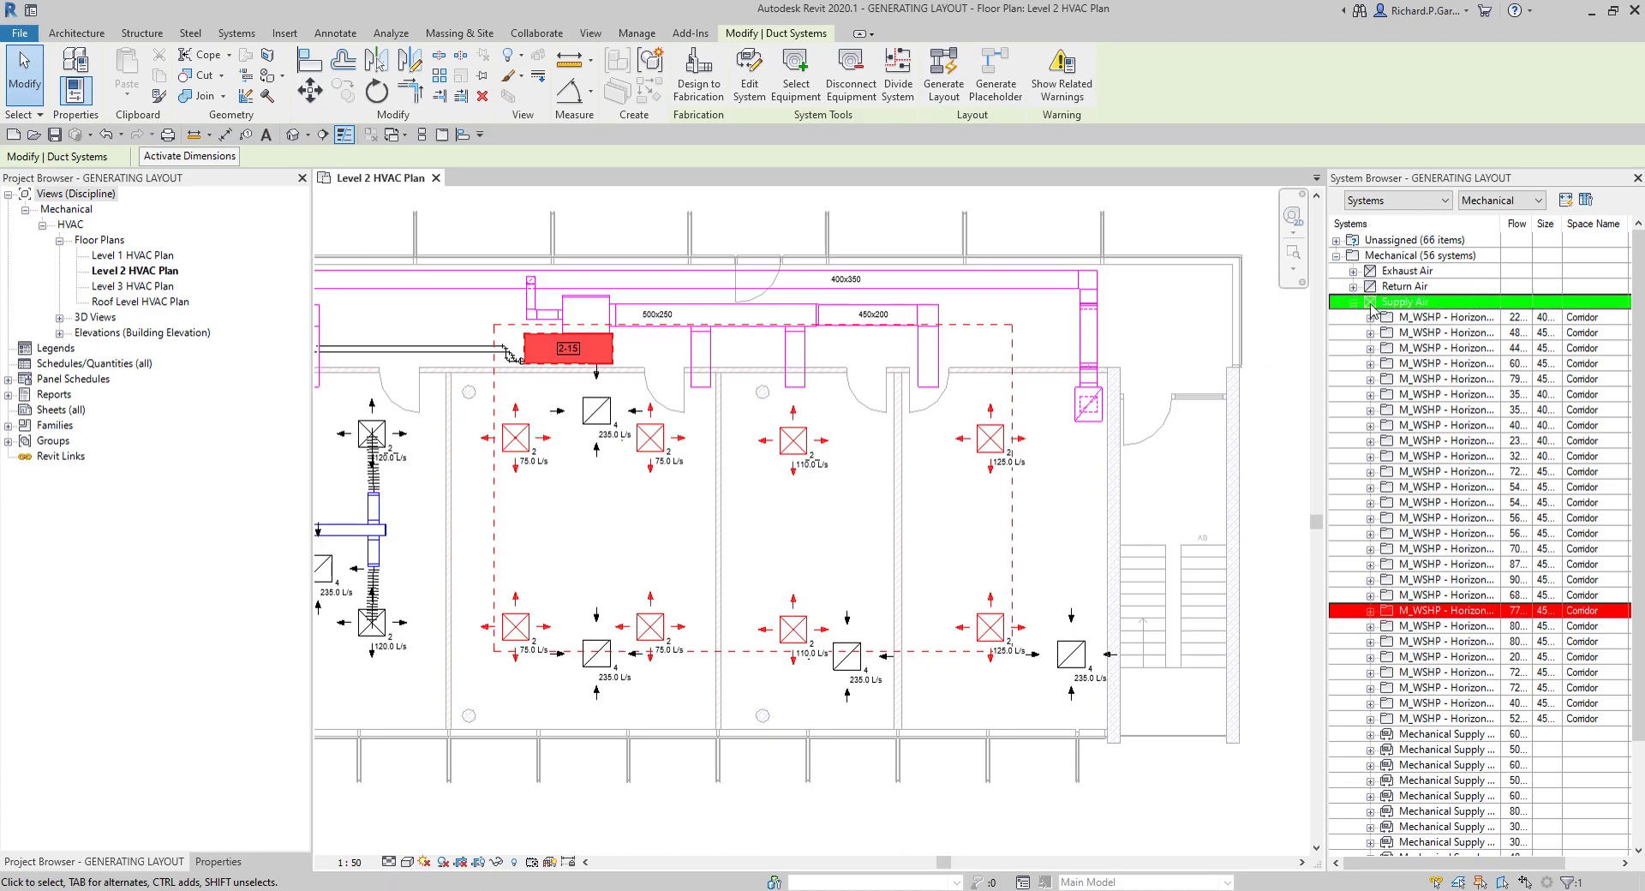
{"action": "left_click", "coordinate": [908, 224]}
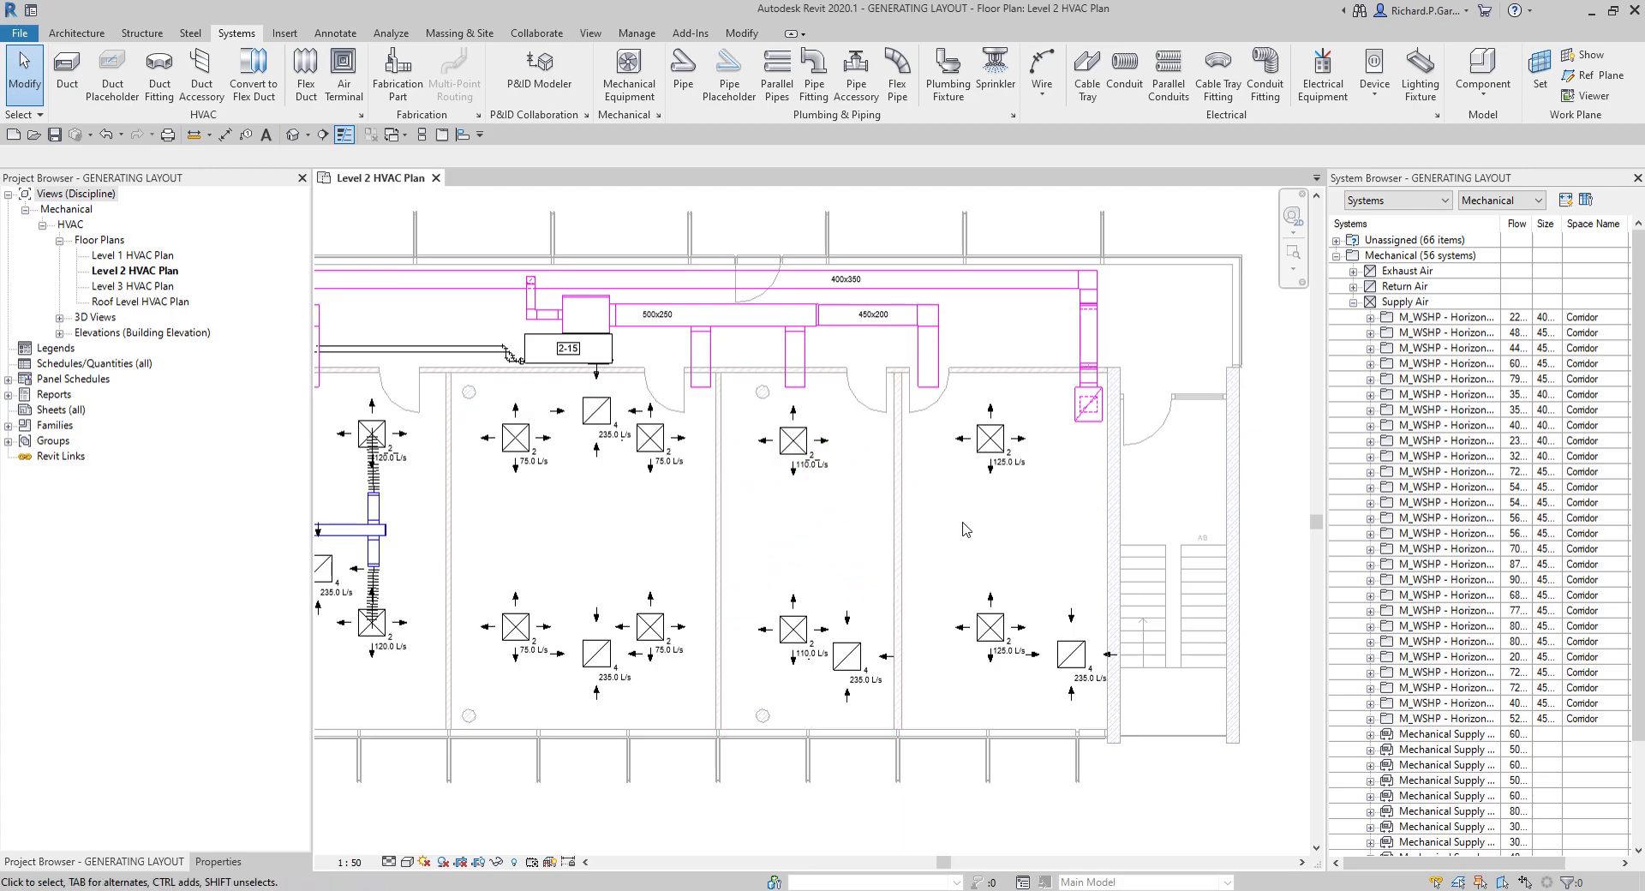
Start Generate Layout from the upper 125 L/s supply diffuser and examine the first Network solution for its duct system
{"action": "left_click", "coordinate": [982, 452]}
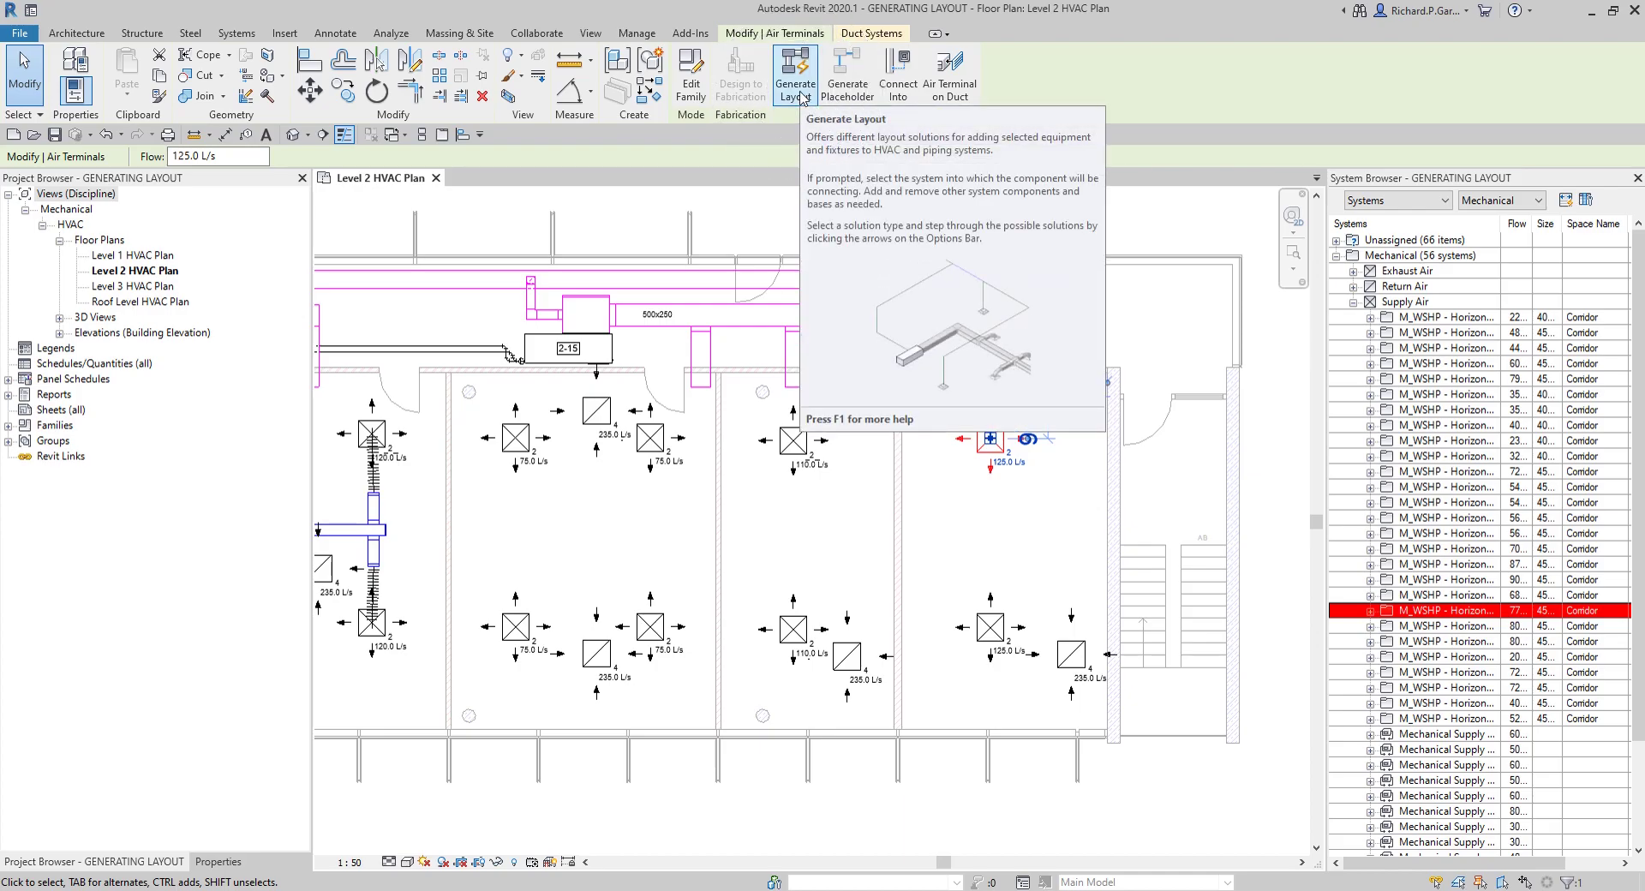
{"action": "left_click", "coordinate": [796, 86]}
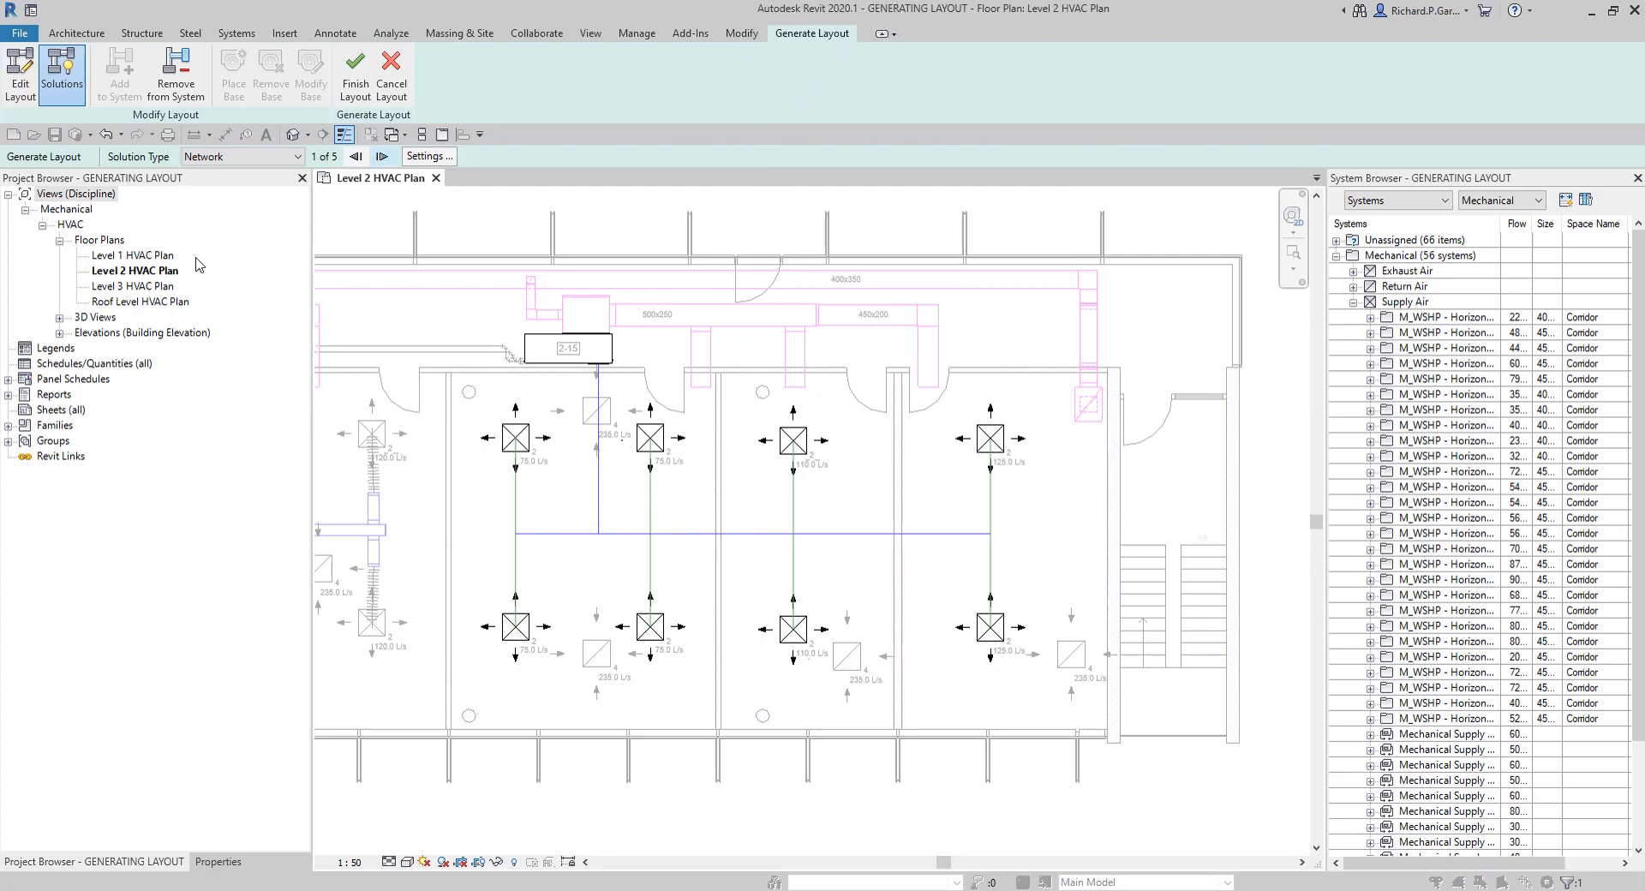
{"action": "left_click", "coordinate": [69, 104]}
{"action": "scroll", "coordinate": [674, 514], "scroll_direction": "up", "scroll_amount": 4}
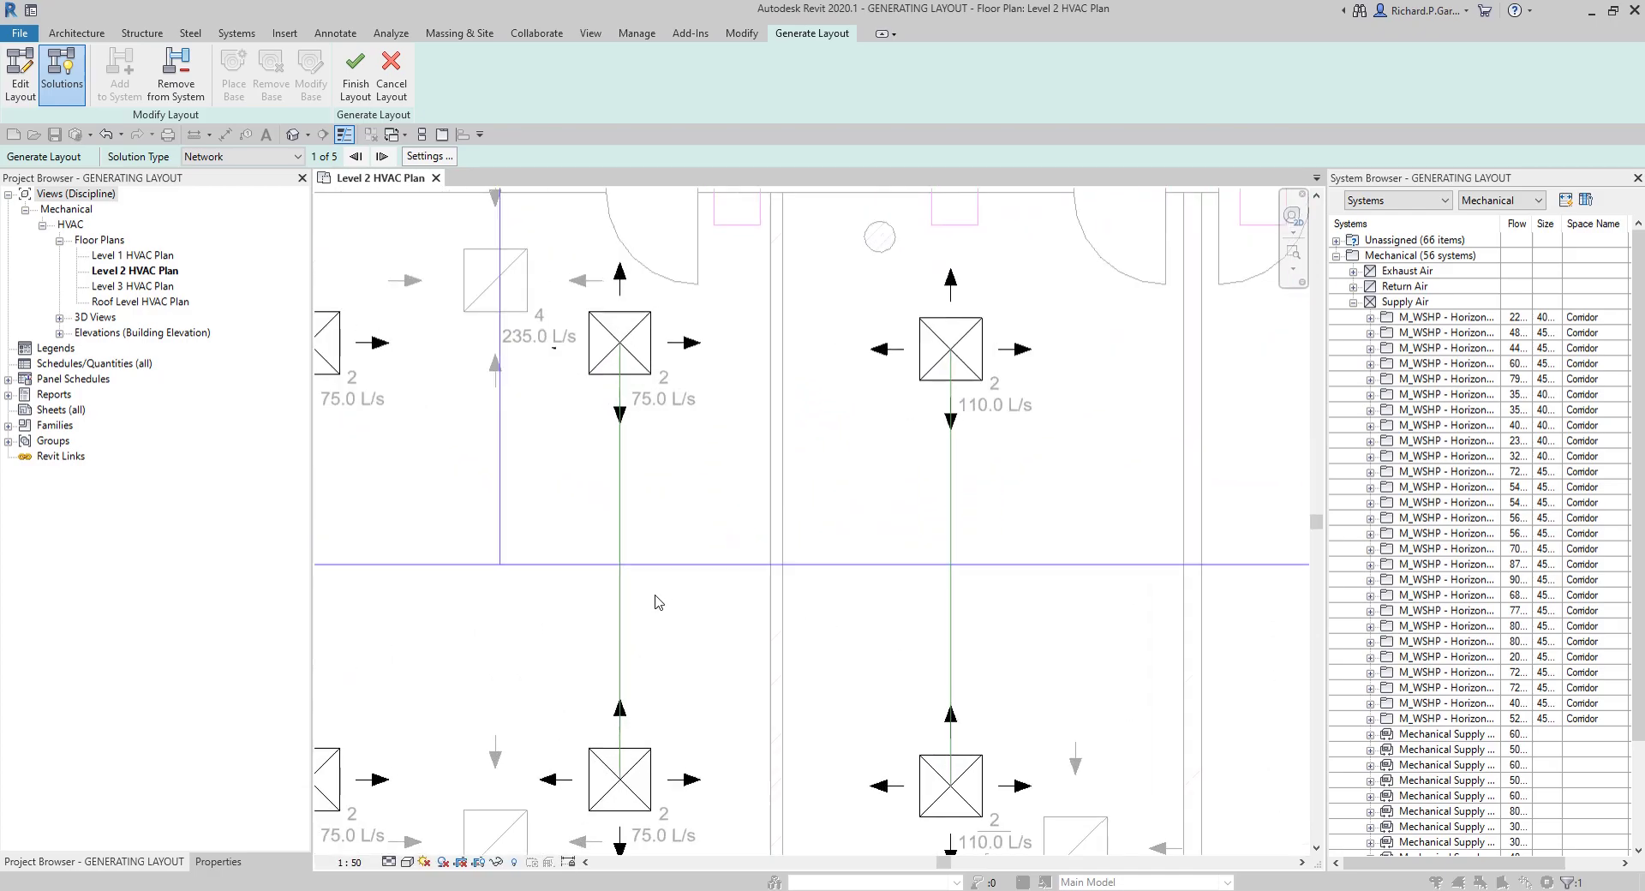
{"action": "key", "text": "ctrl"}
{"action": "scroll", "coordinate": [686, 570], "scroll_direction": "down", "scroll_amount": 2}
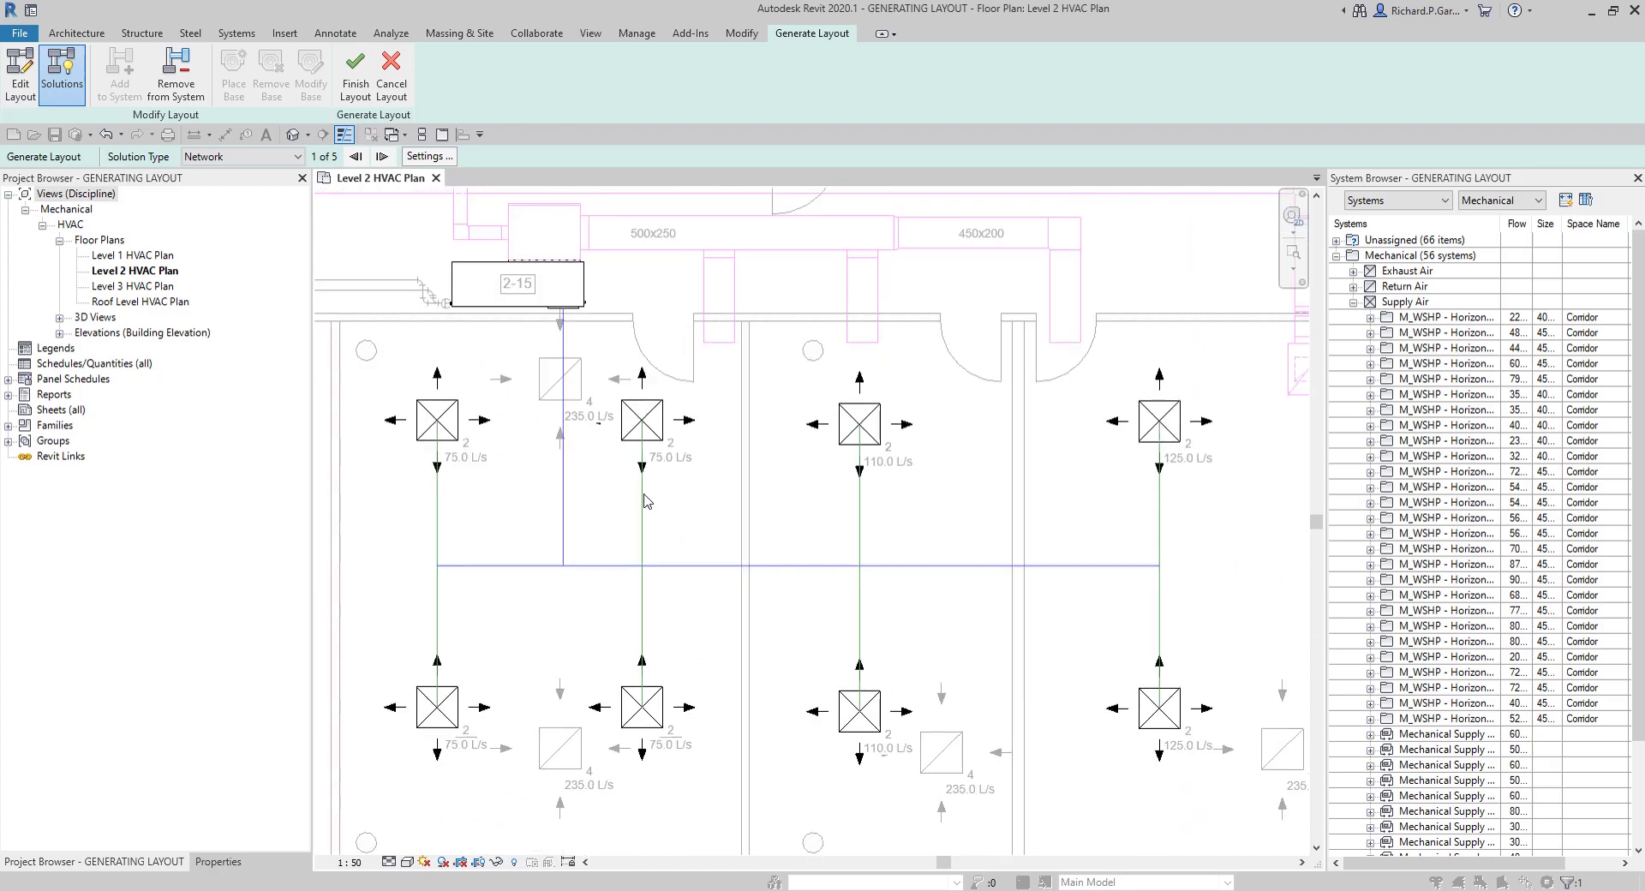
{"action": "key", "text": "ctrl"}
{"action": "key", "text": "ctrl"}
{"action": "key", "text": "ctrl"}
Set the layout solution type to Perimeter and examine the proposed duct routing
{"action": "left_click", "coordinate": [222, 160]}
{"action": "key", "text": "ctrl"}
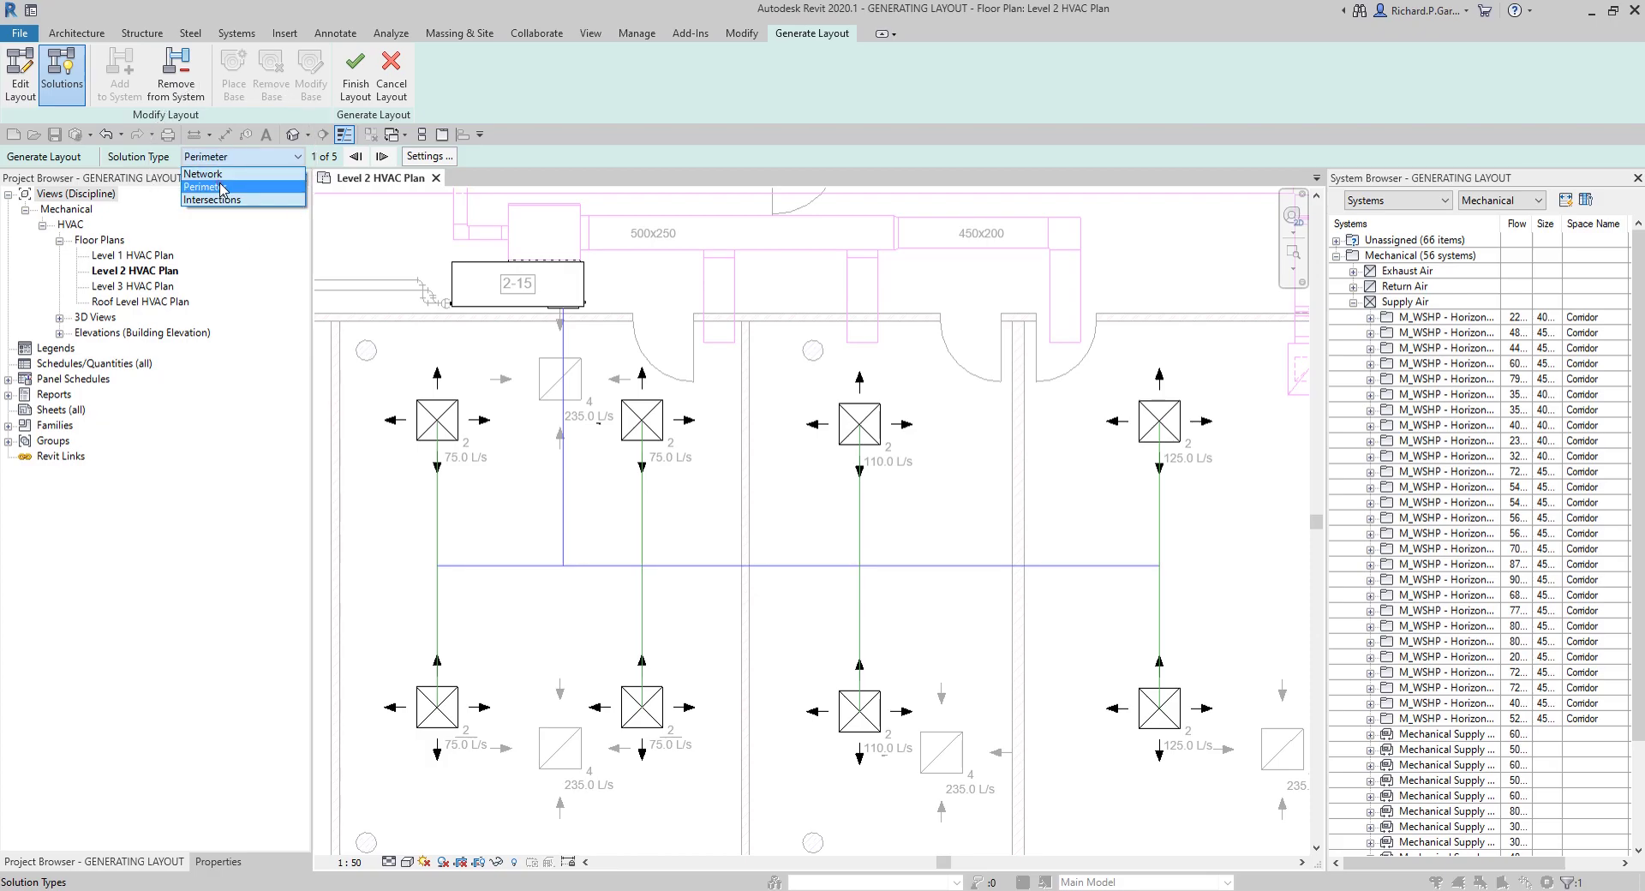
{"action": "left_click", "coordinate": [214, 187]}
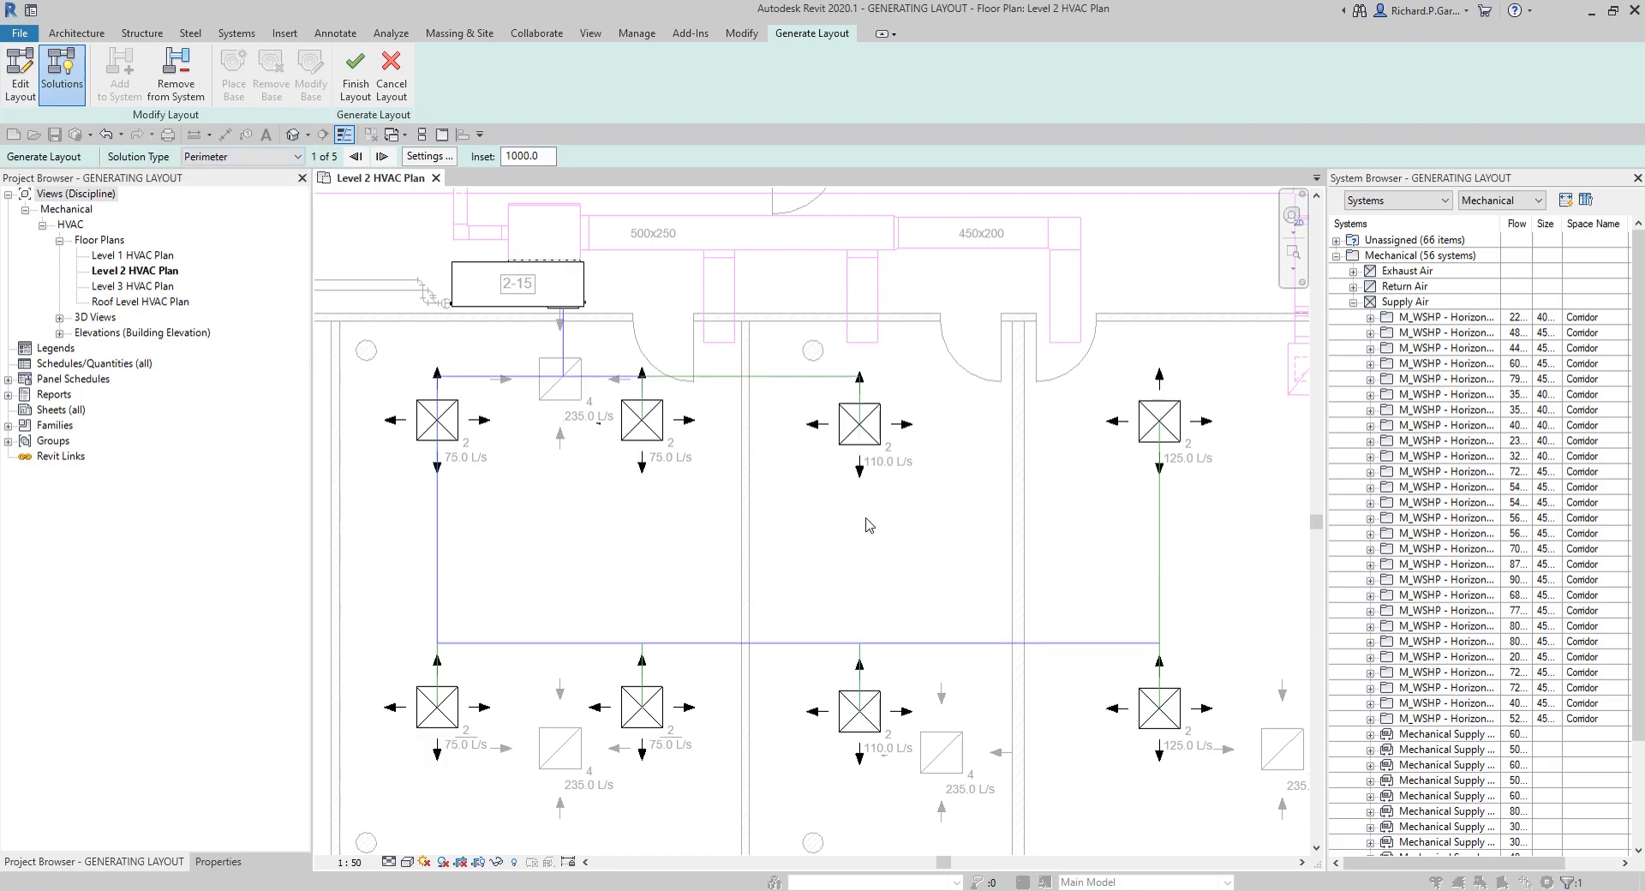
{"action": "key", "text": "ctrl"}
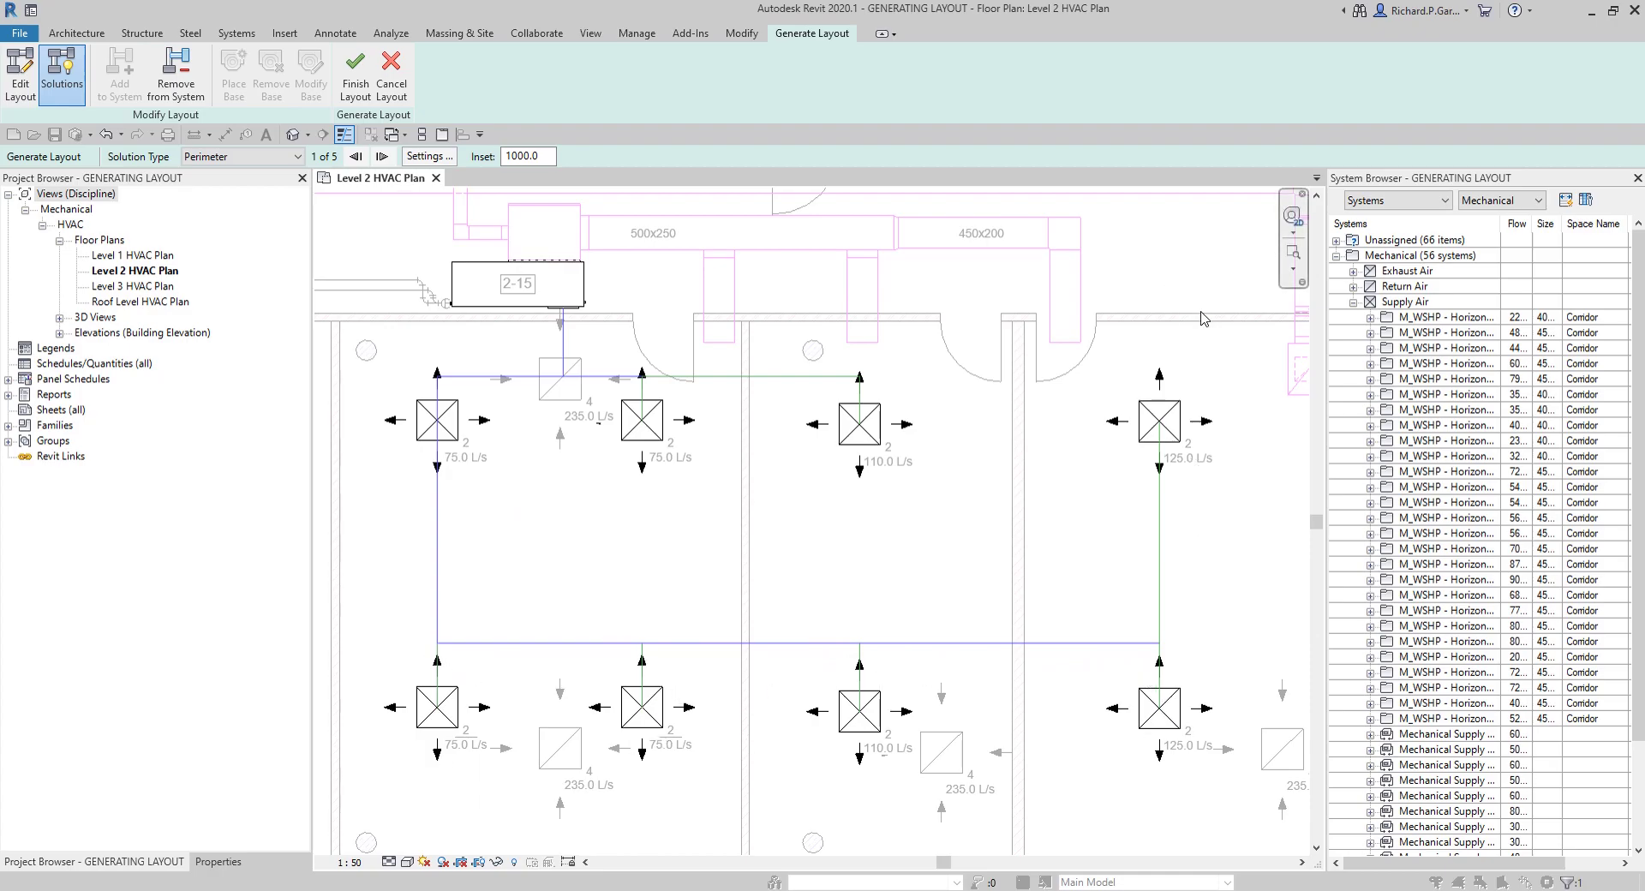
Set the layout solution type to Intersections and step through all of its proposed duct routings
{"action": "left_click", "coordinate": [293, 159]}
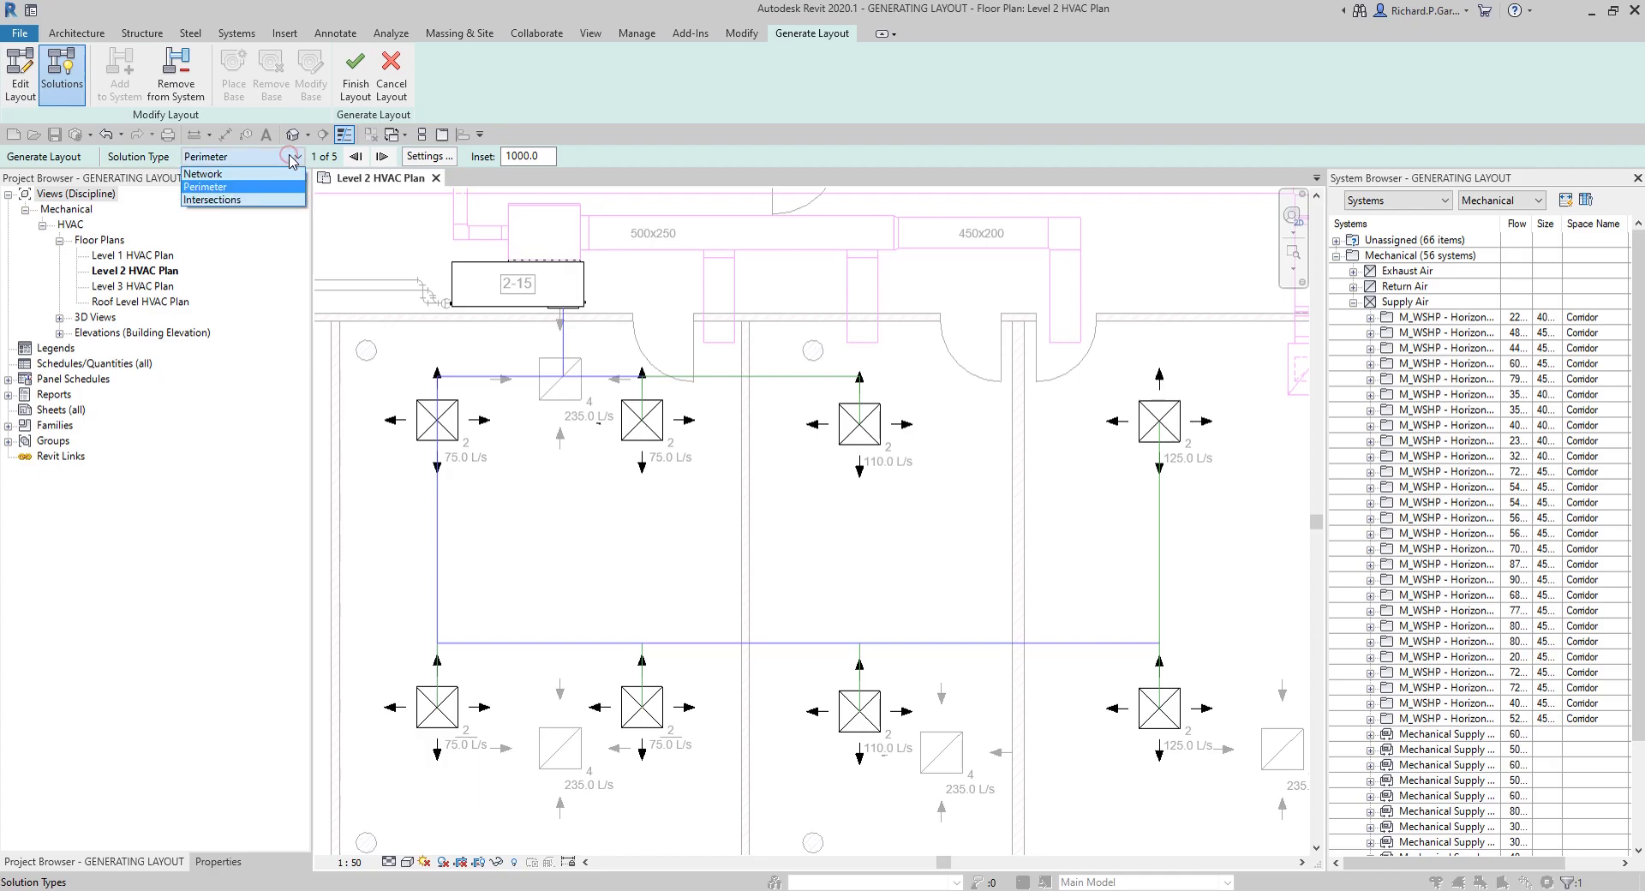
{"action": "left_click", "coordinate": [224, 200]}
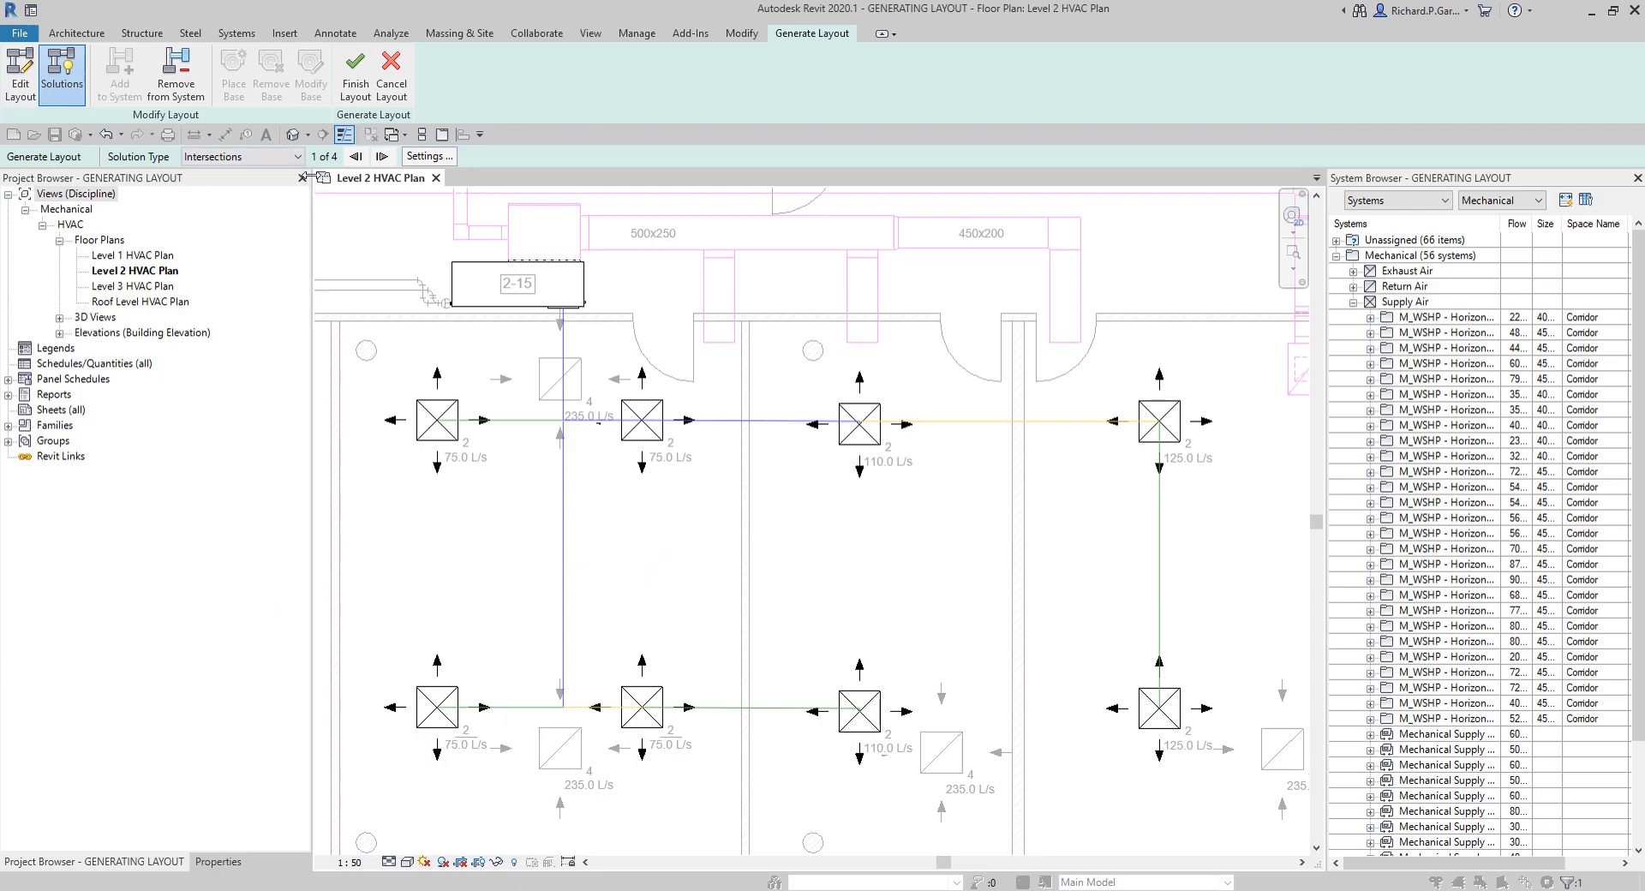
{"action": "left_click", "coordinate": [381, 157]}
{"action": "left_click", "coordinate": [382, 157]}
{"action": "left_click", "coordinate": [381, 157]}
{"action": "left_click", "coordinate": [381, 157]}
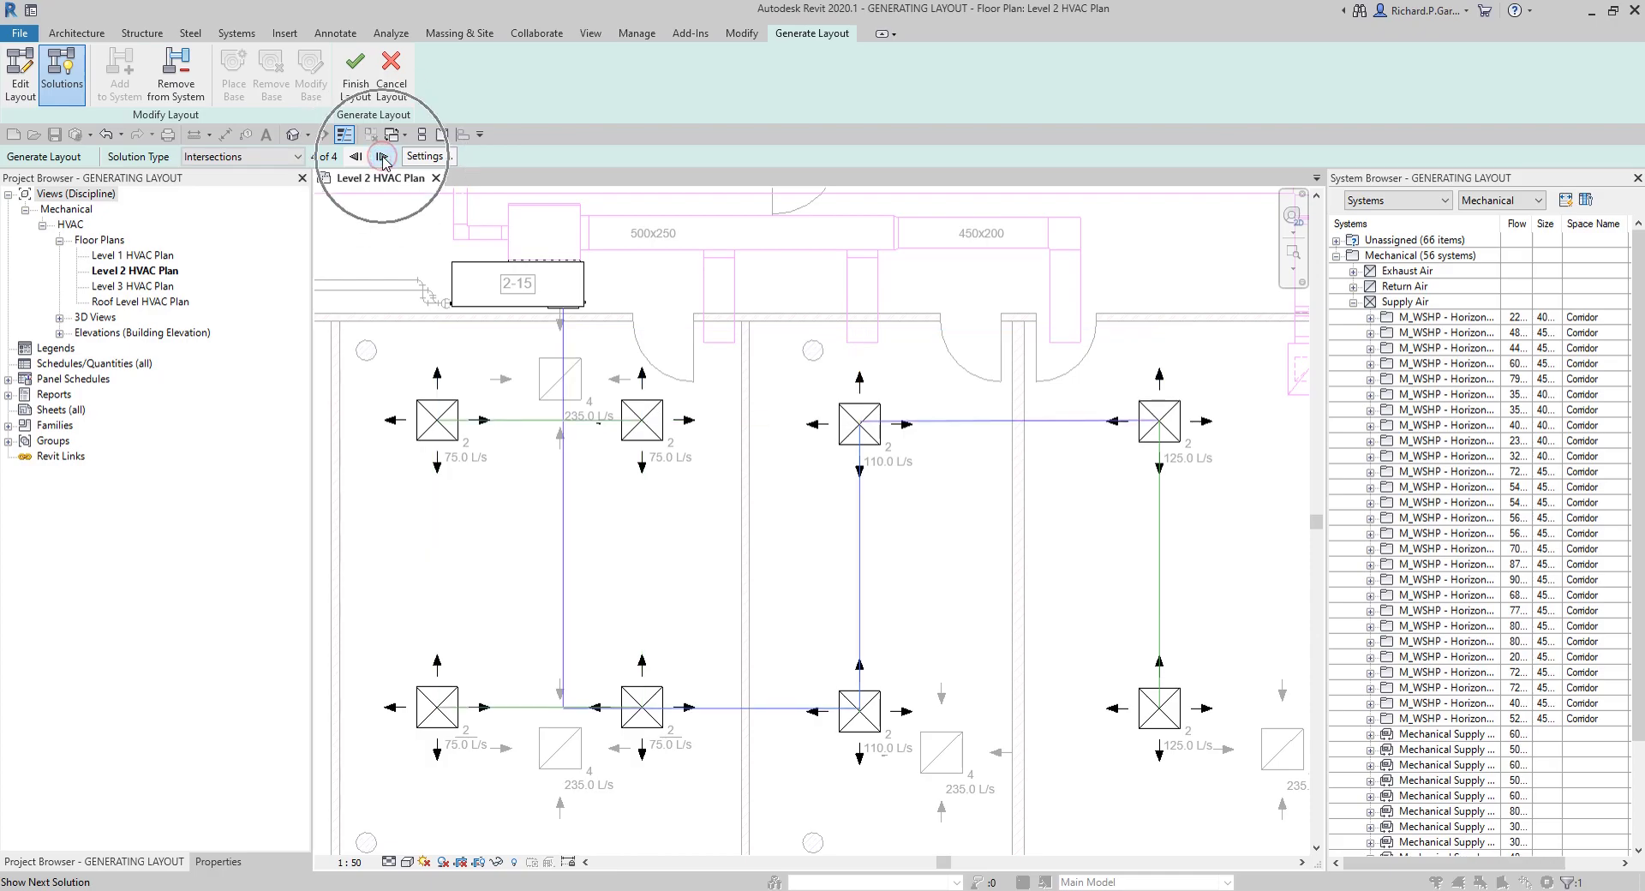
{"action": "left_click", "coordinate": [381, 157]}
Set the solution type back to Network and review the main and branch duct conversion settings
{"action": "left_click", "coordinate": [257, 157]}
{"action": "left_click", "coordinate": [220, 177]}
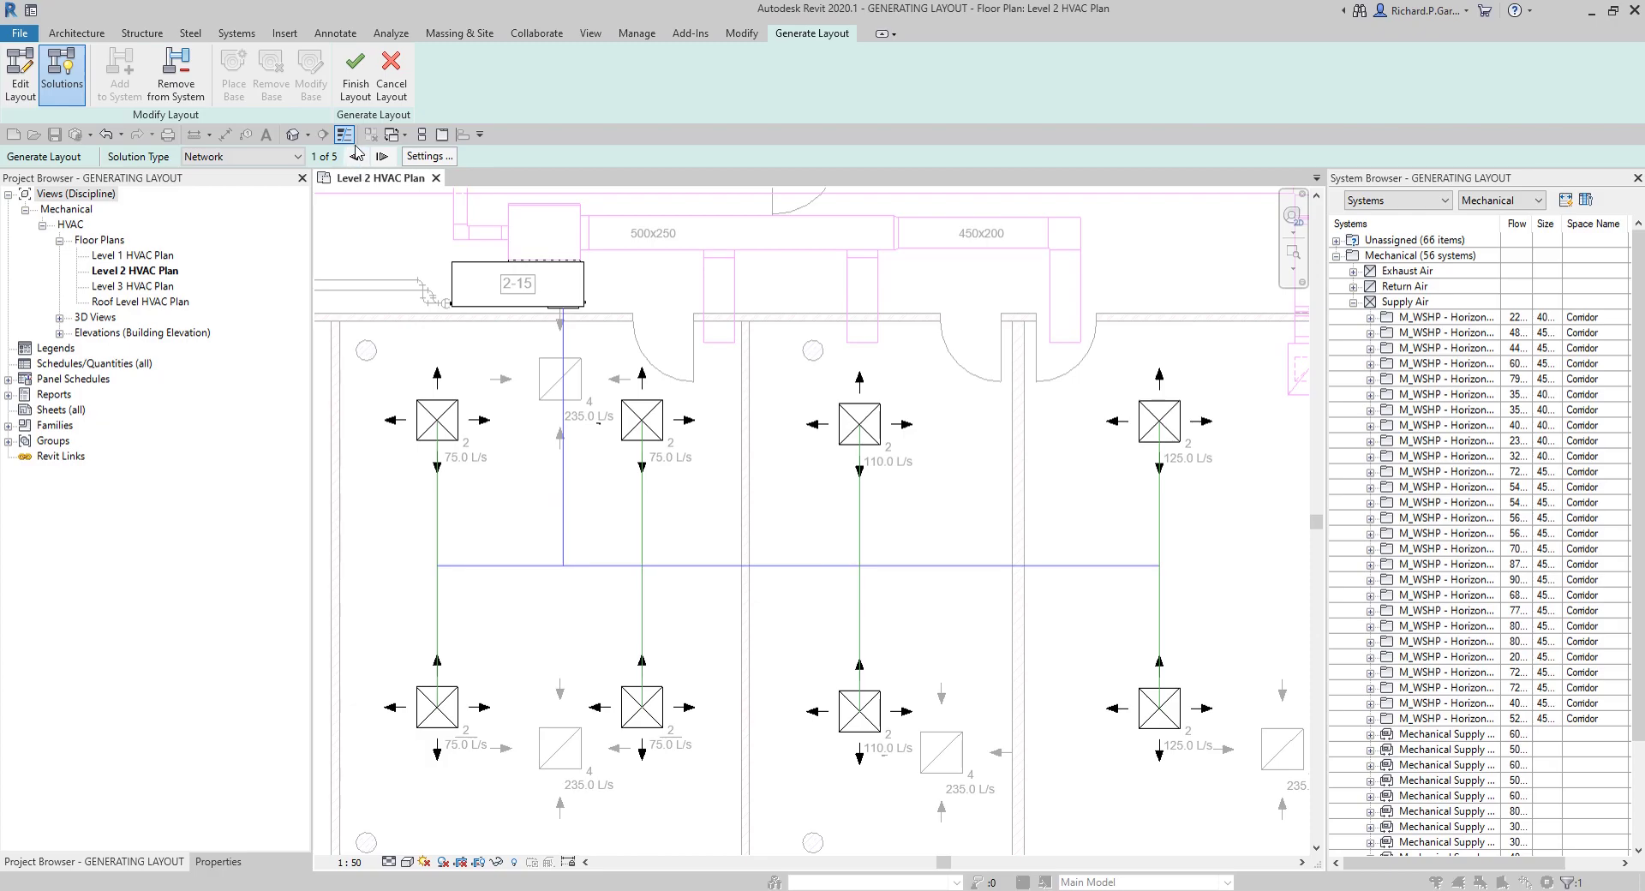
{"action": "left_click", "coordinate": [434, 157]}
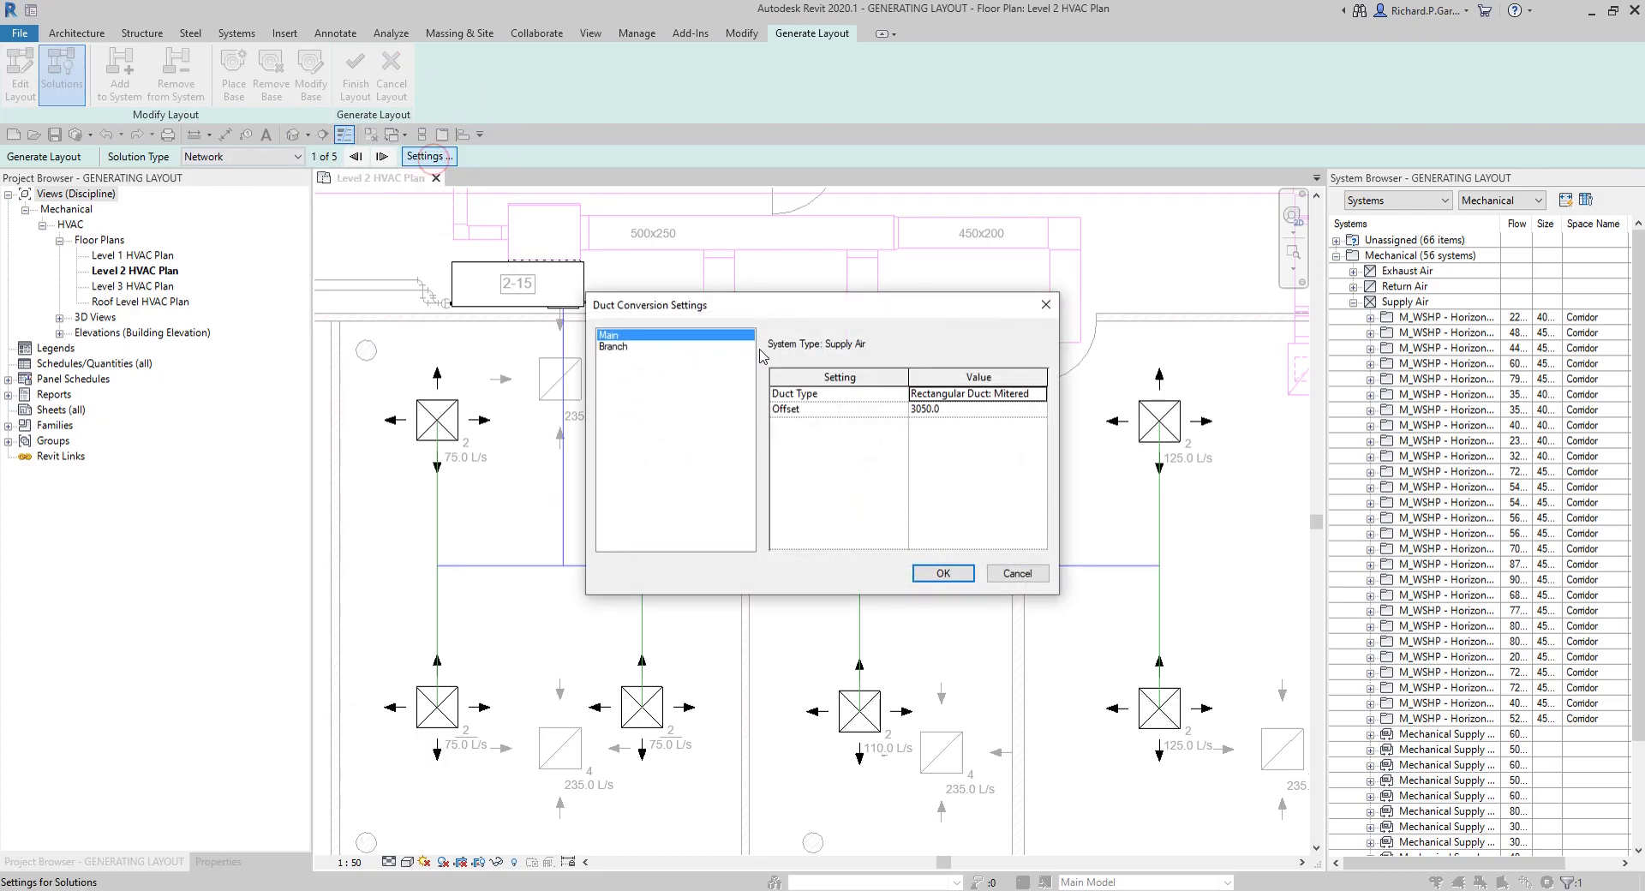
{"action": "left_click", "coordinate": [627, 337]}
{"action": "left_click", "coordinate": [626, 347]}
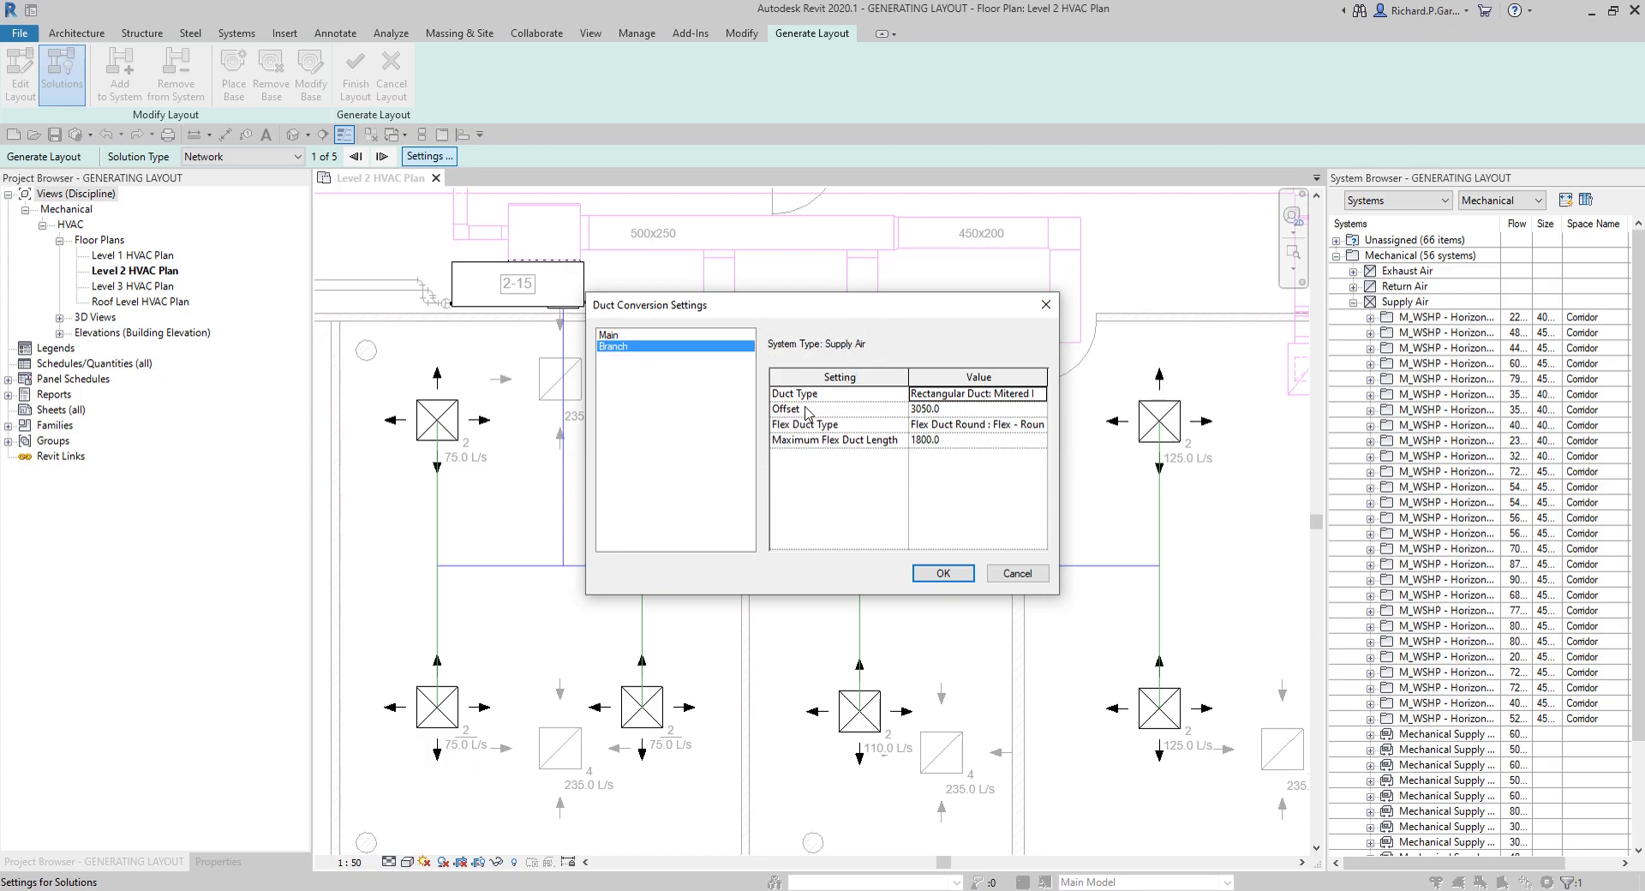
{"action": "left_click", "coordinate": [874, 443]}
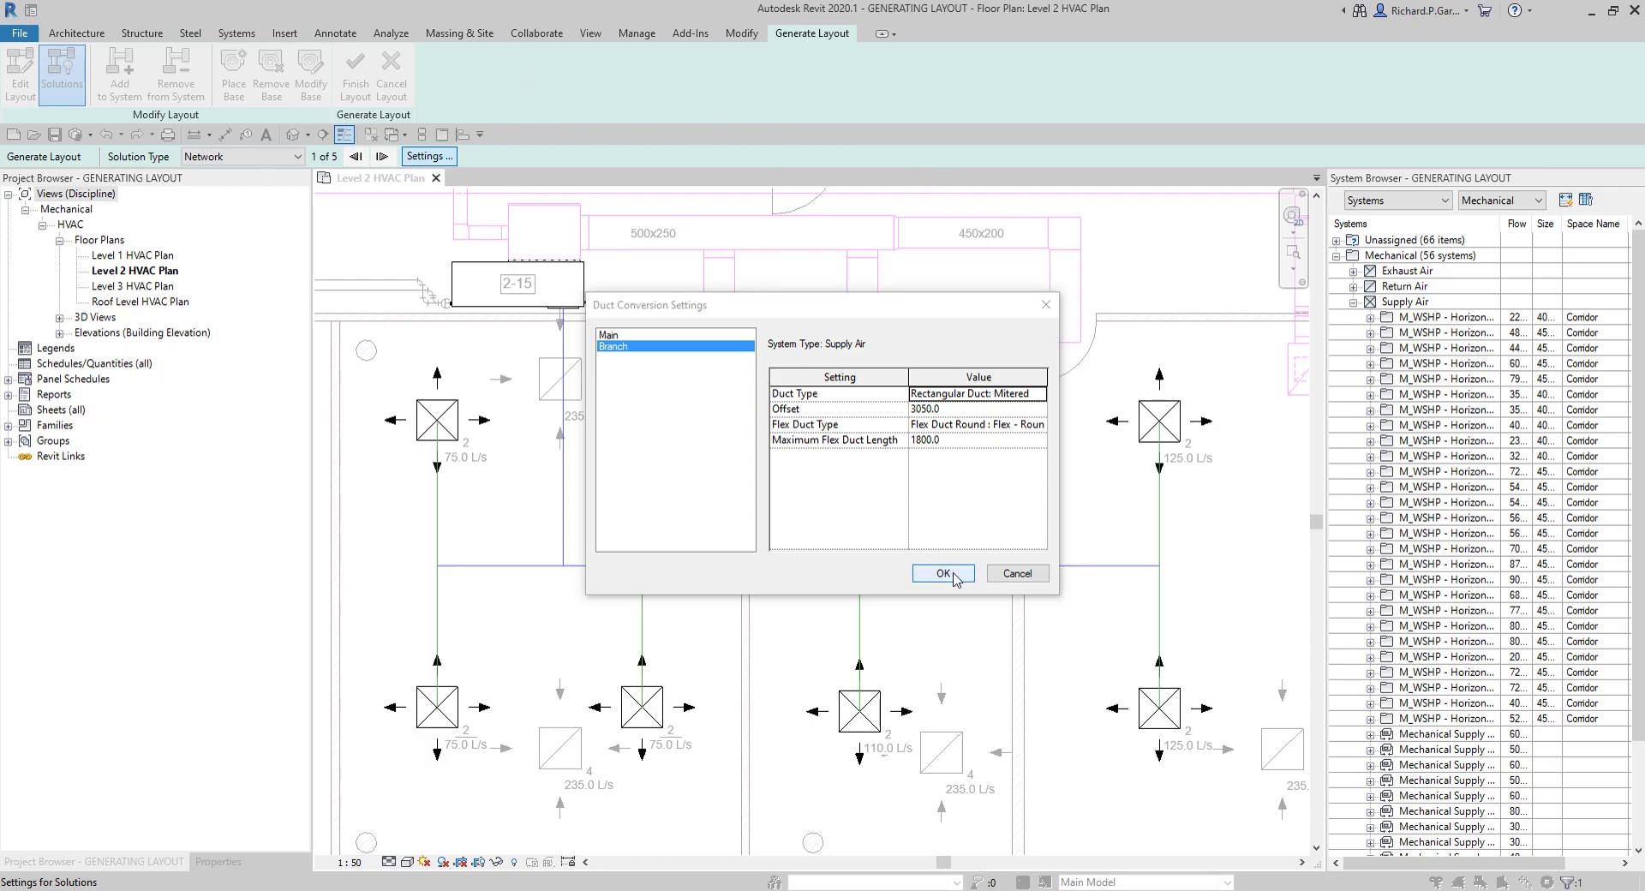
Choose Rectangular Duct: Mitered Elbows / Tees as the branch duct type, accept the conversion settings and finish the layout with the first Network solution
{"action": "left_click", "coordinate": [986, 397]}
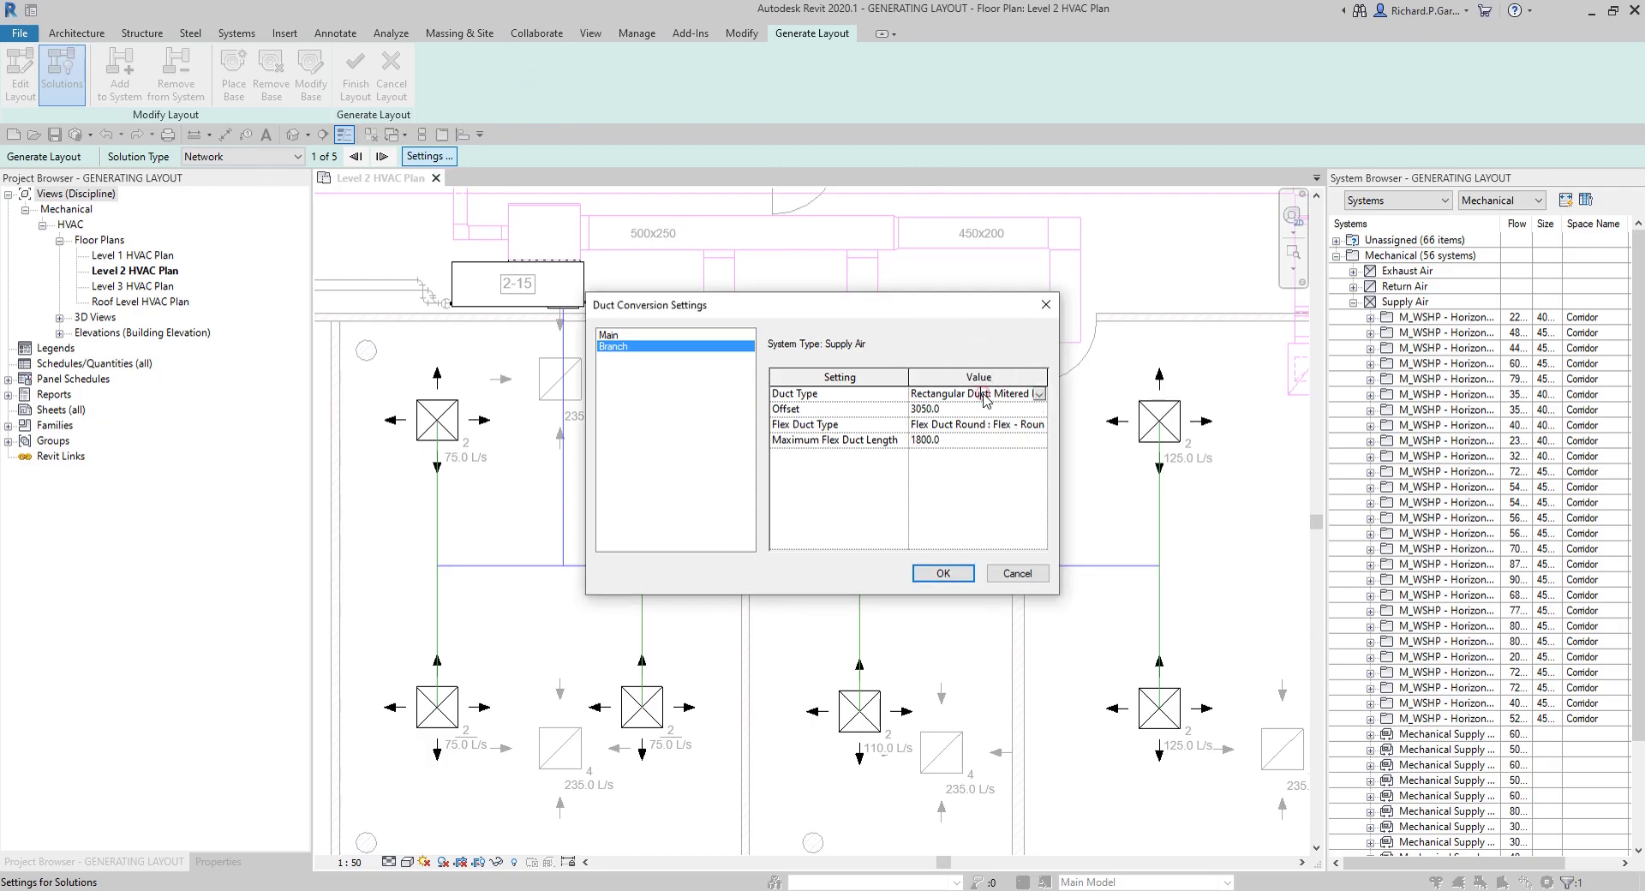
{"action": "left_click", "coordinate": [1039, 394]}
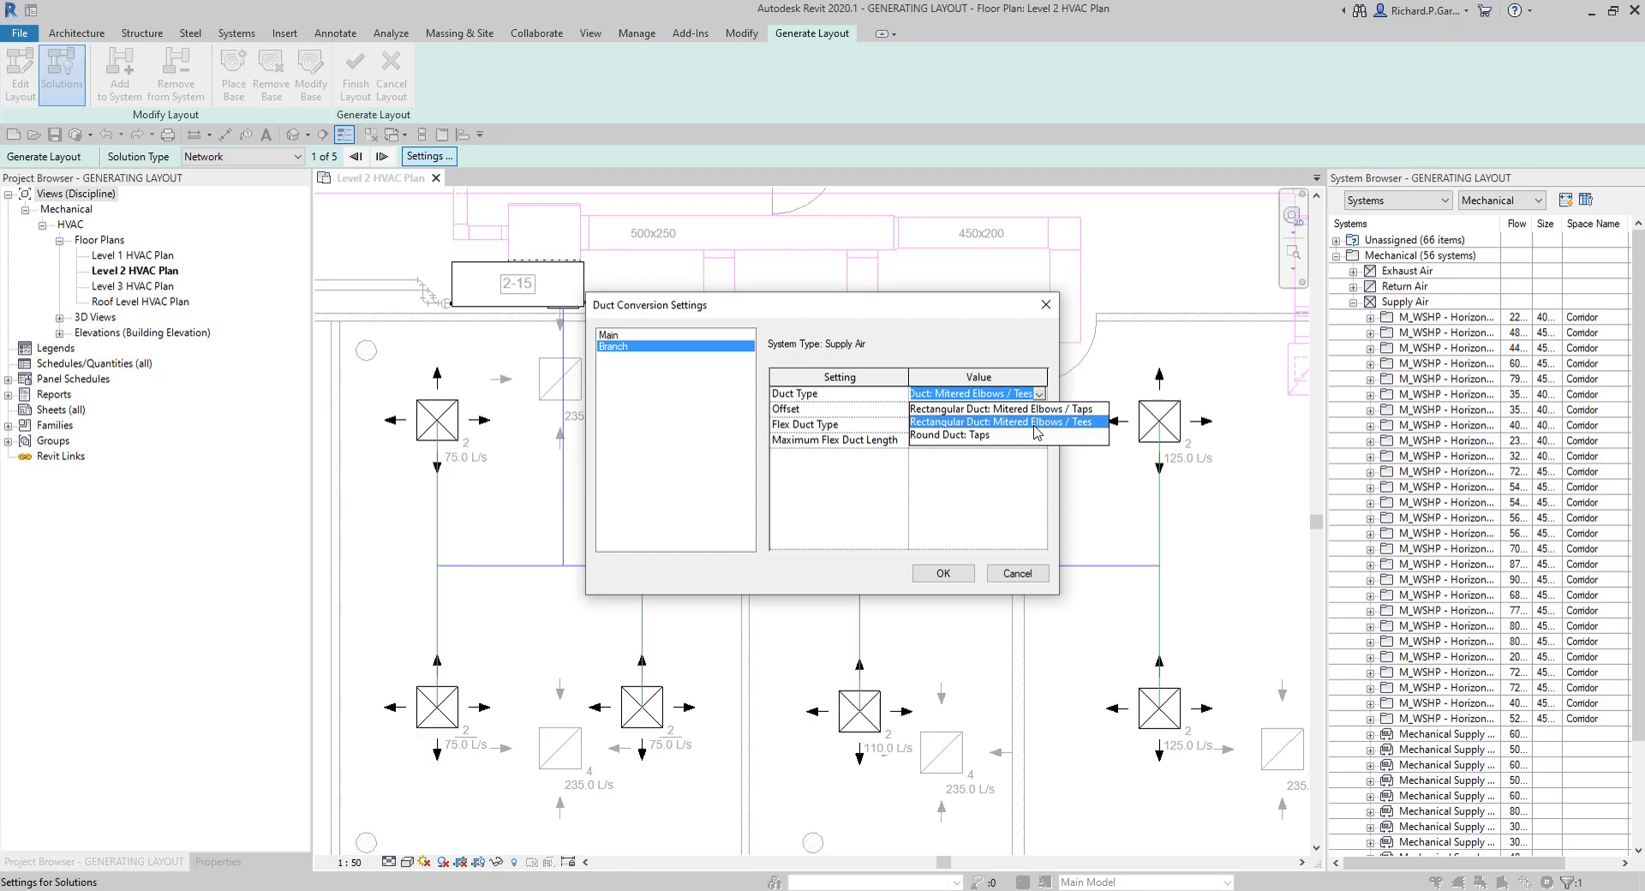
{"action": "left_click", "coordinate": [1036, 423]}
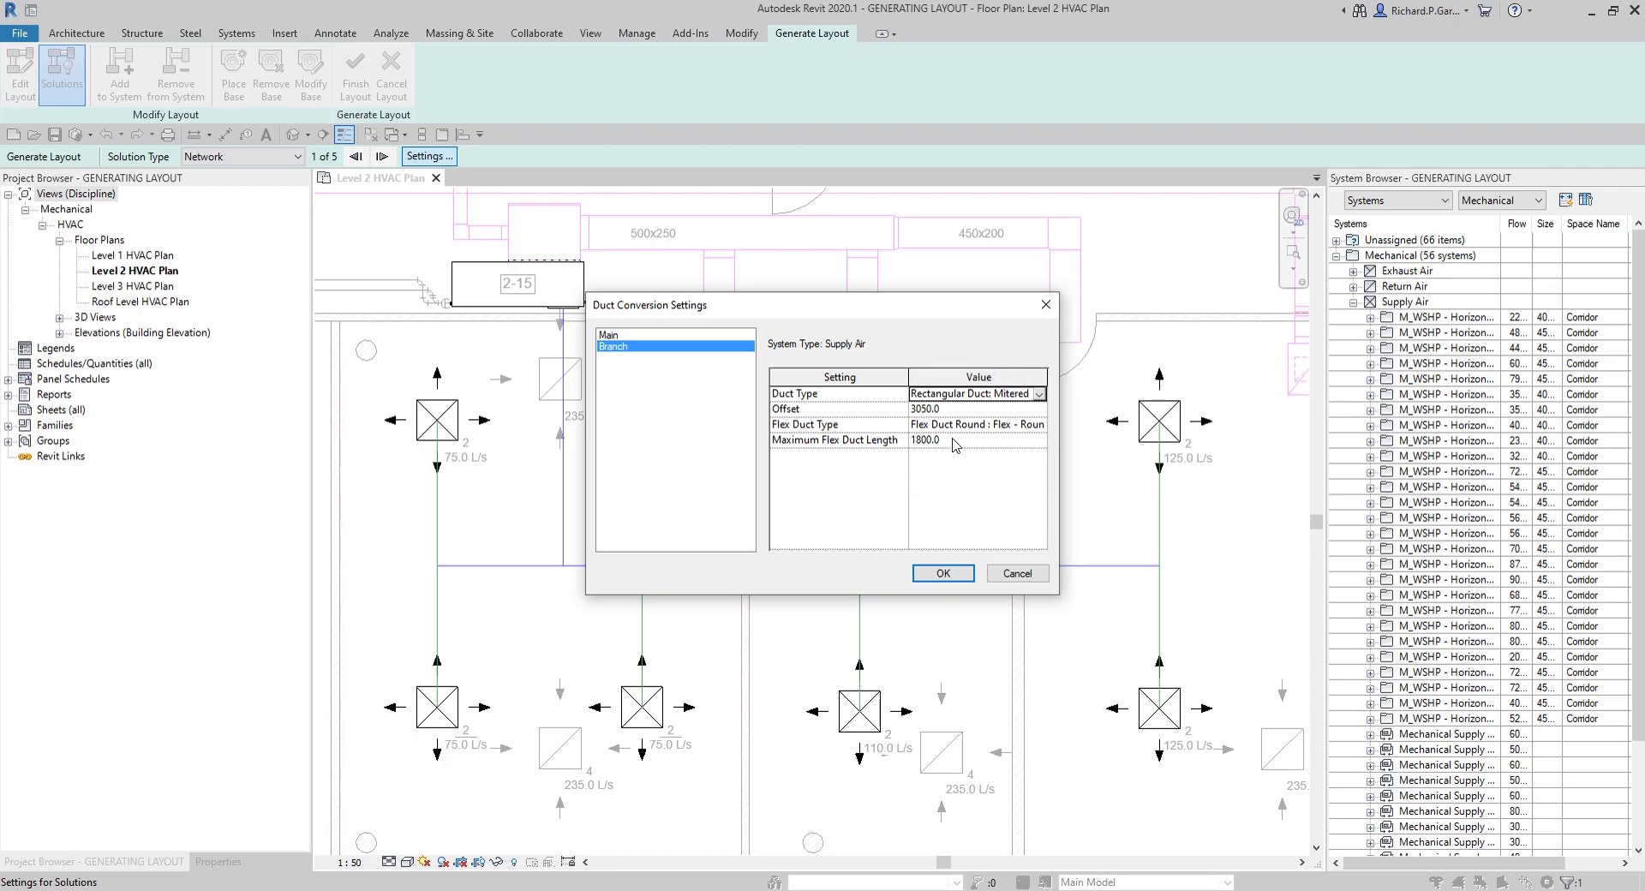
{"action": "left_click", "coordinate": [616, 337]}
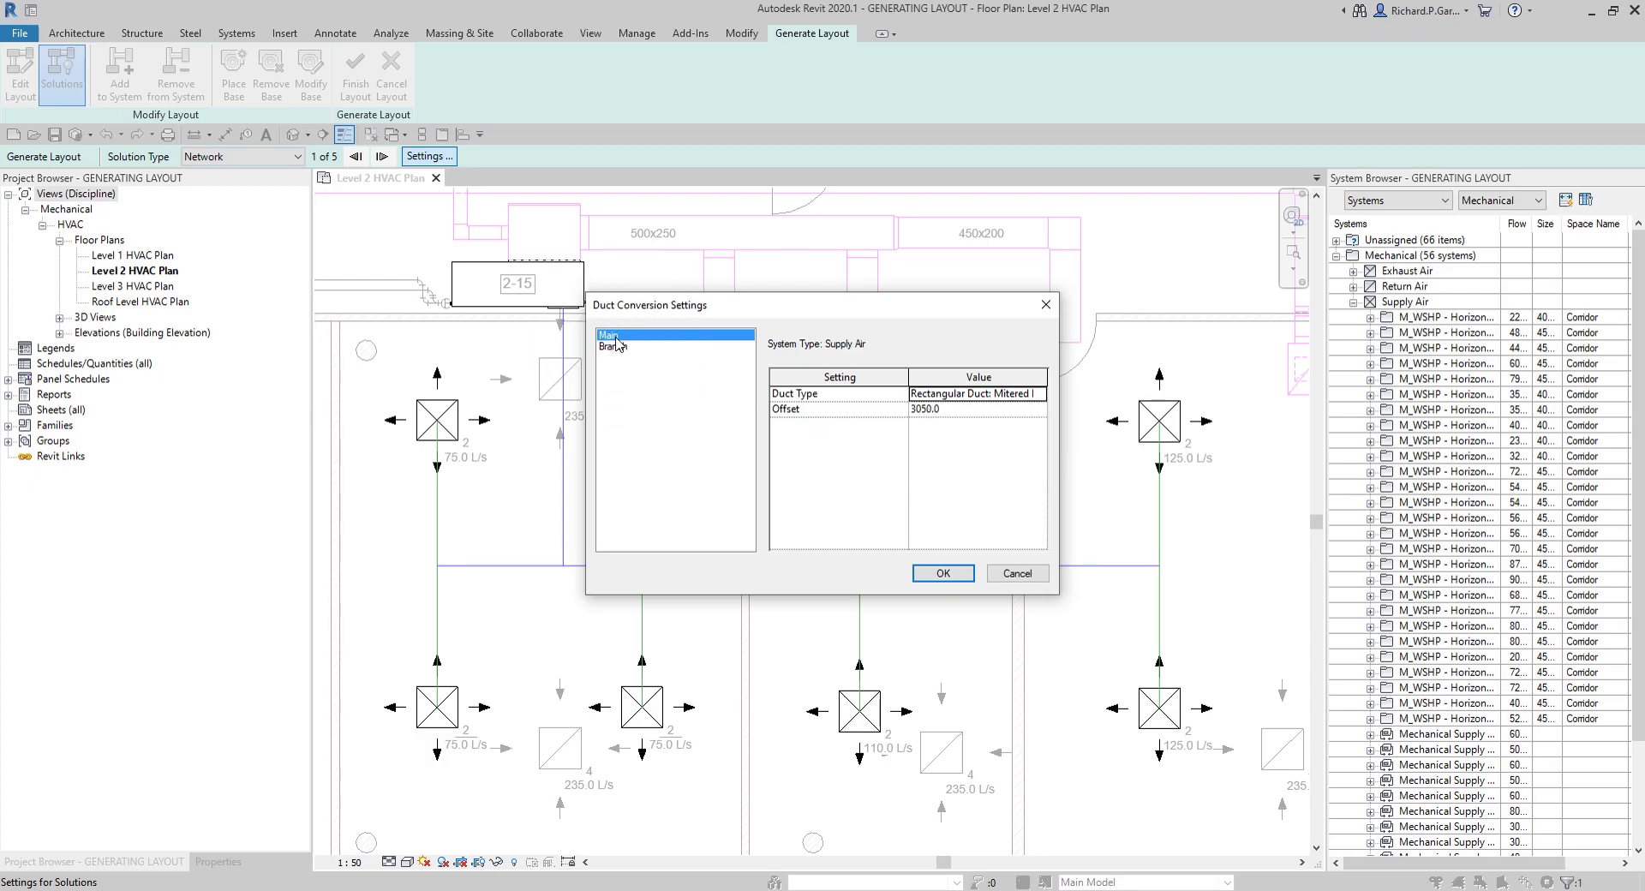
{"action": "left_click", "coordinate": [948, 575]}
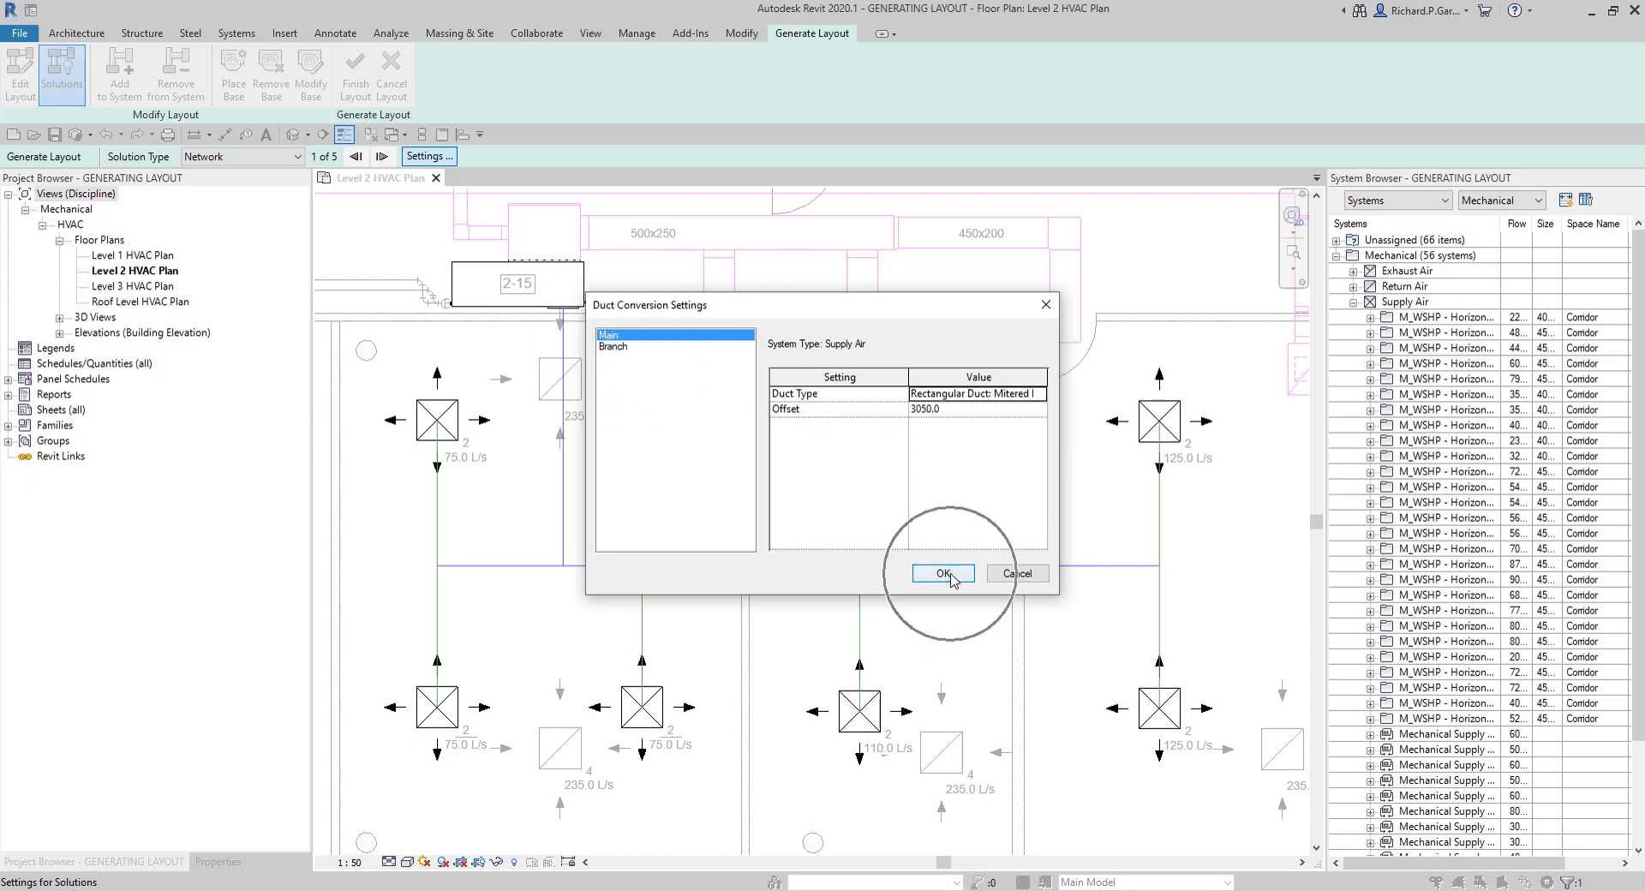
{"action": "left_click", "coordinate": [946, 574]}
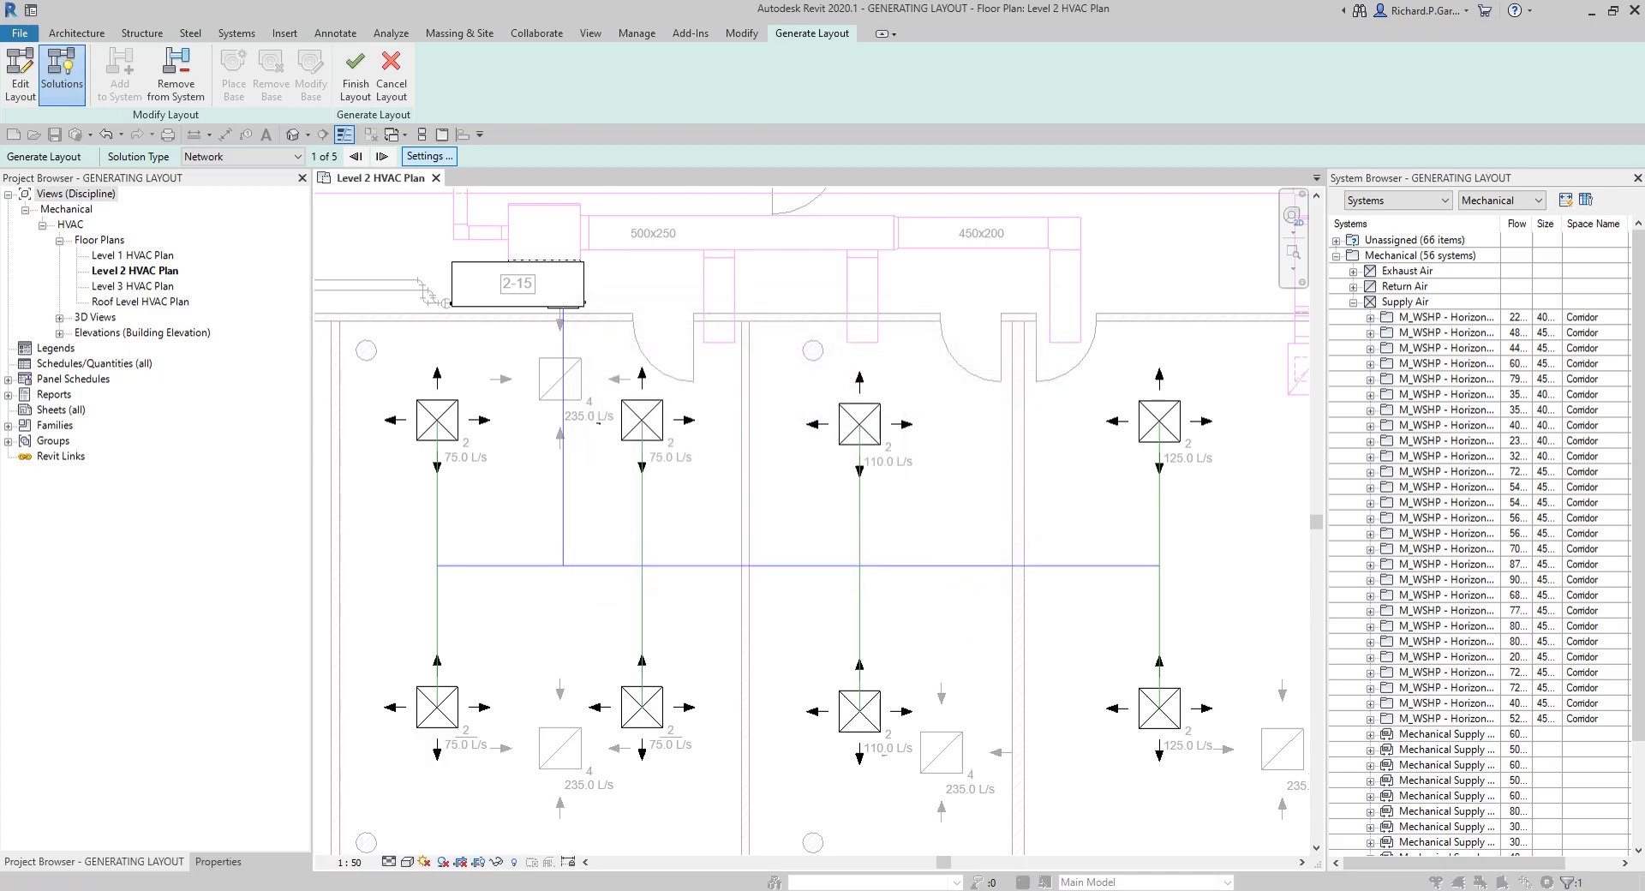
{"action": "left_click", "coordinate": [358, 75]}
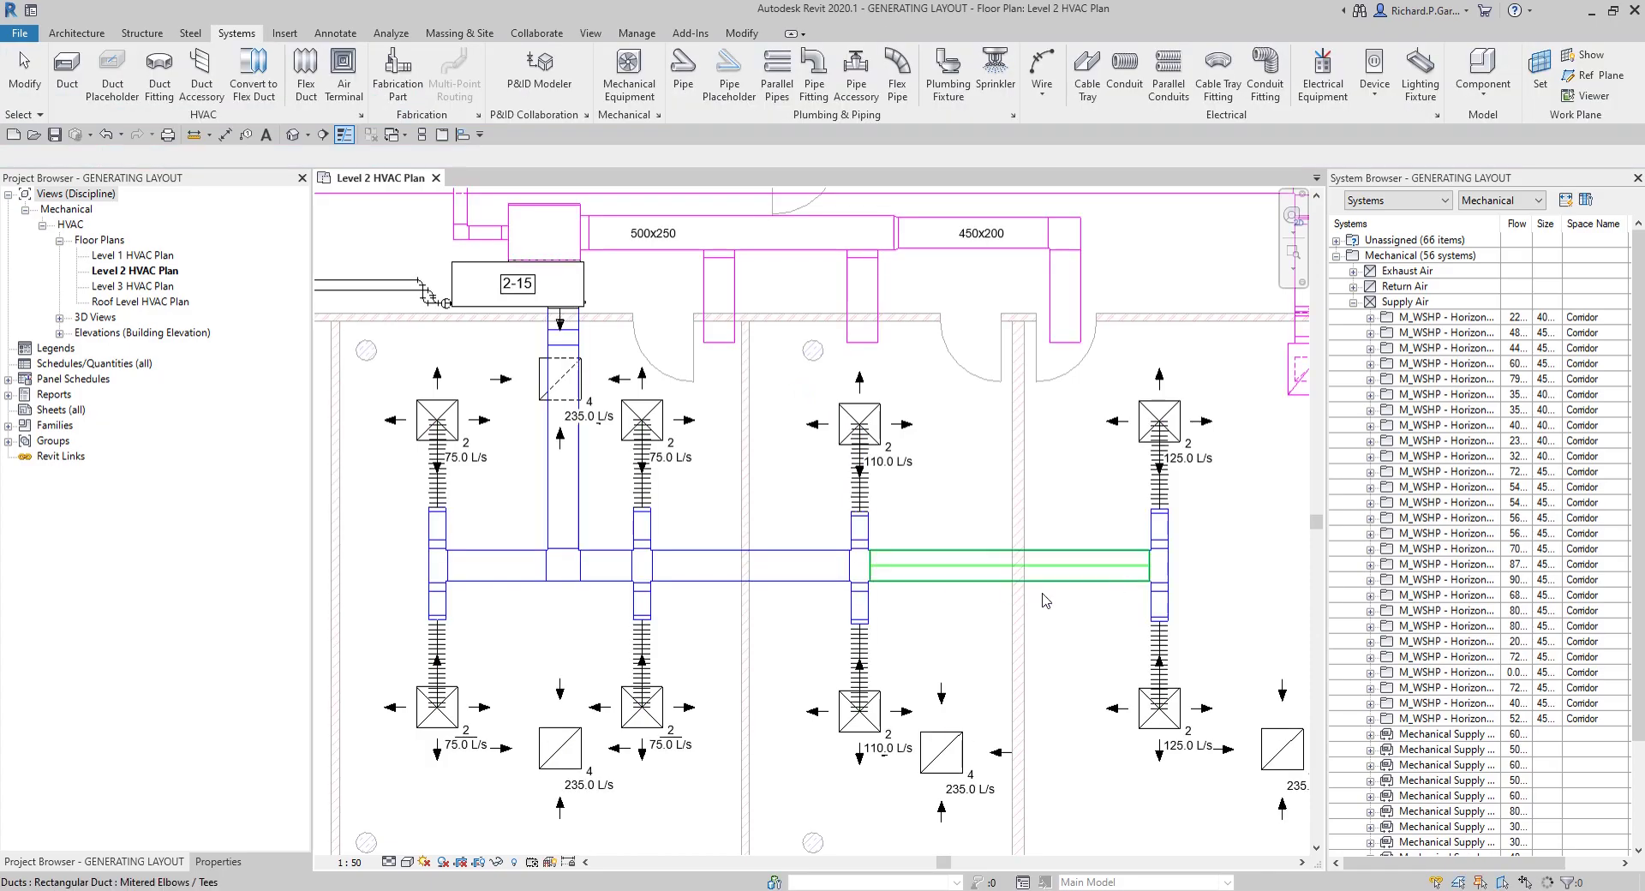
Select the whole generated supply duct network of unit 2-15 and isolate it in a 3D view with a selection box
{"action": "scroll", "coordinate": [724, 409], "scroll_direction": "down", "scroll_amount": 2}
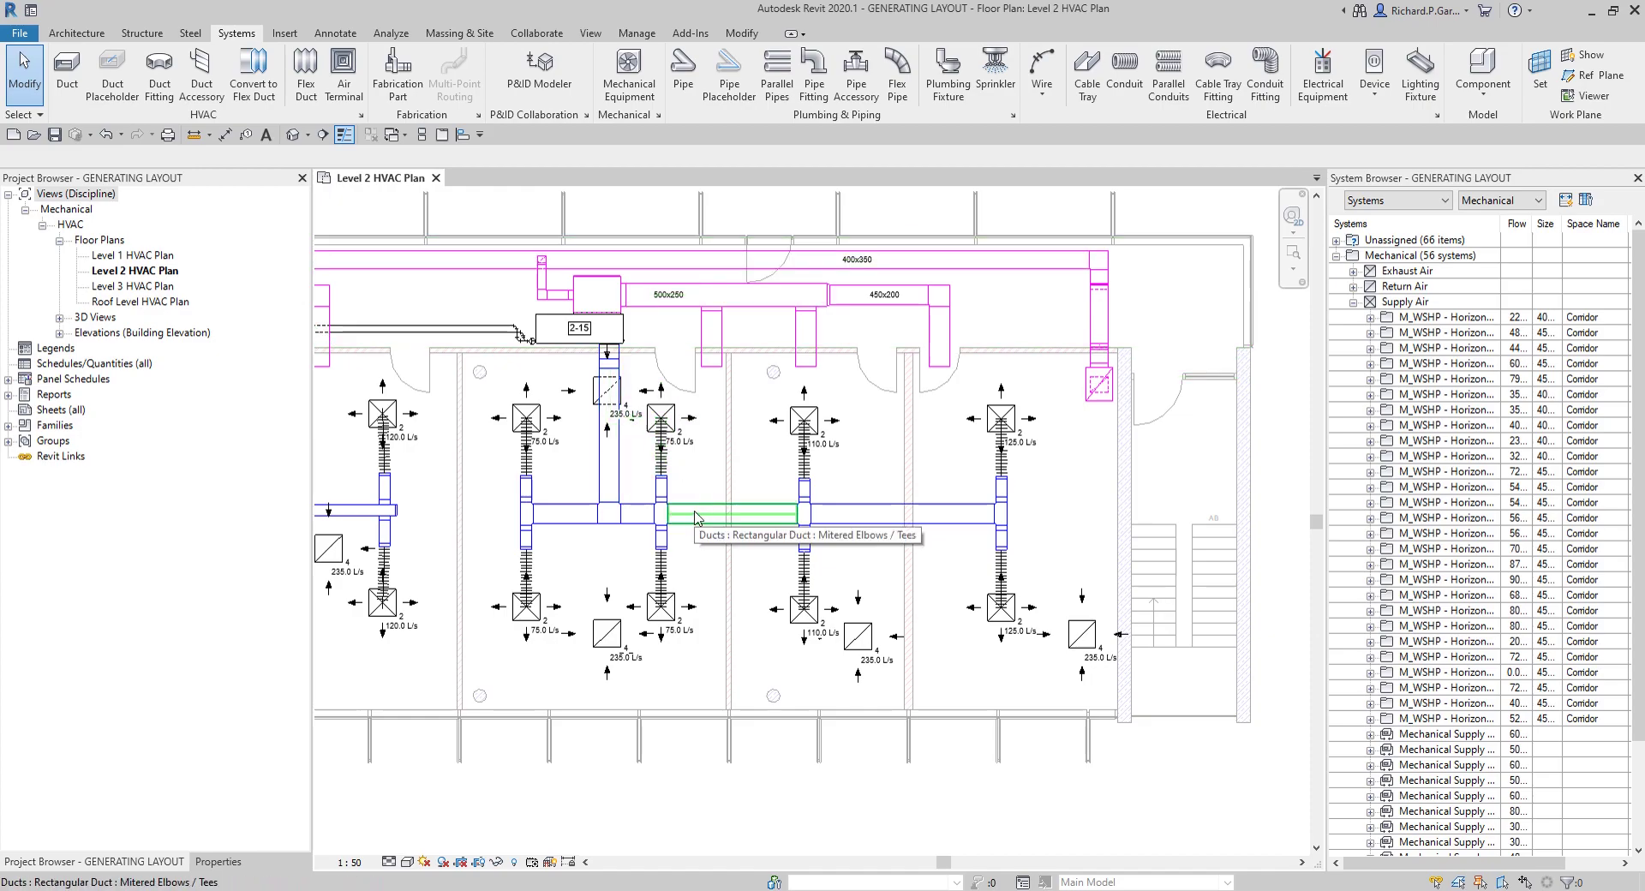
{"action": "key", "text": "Tab"}
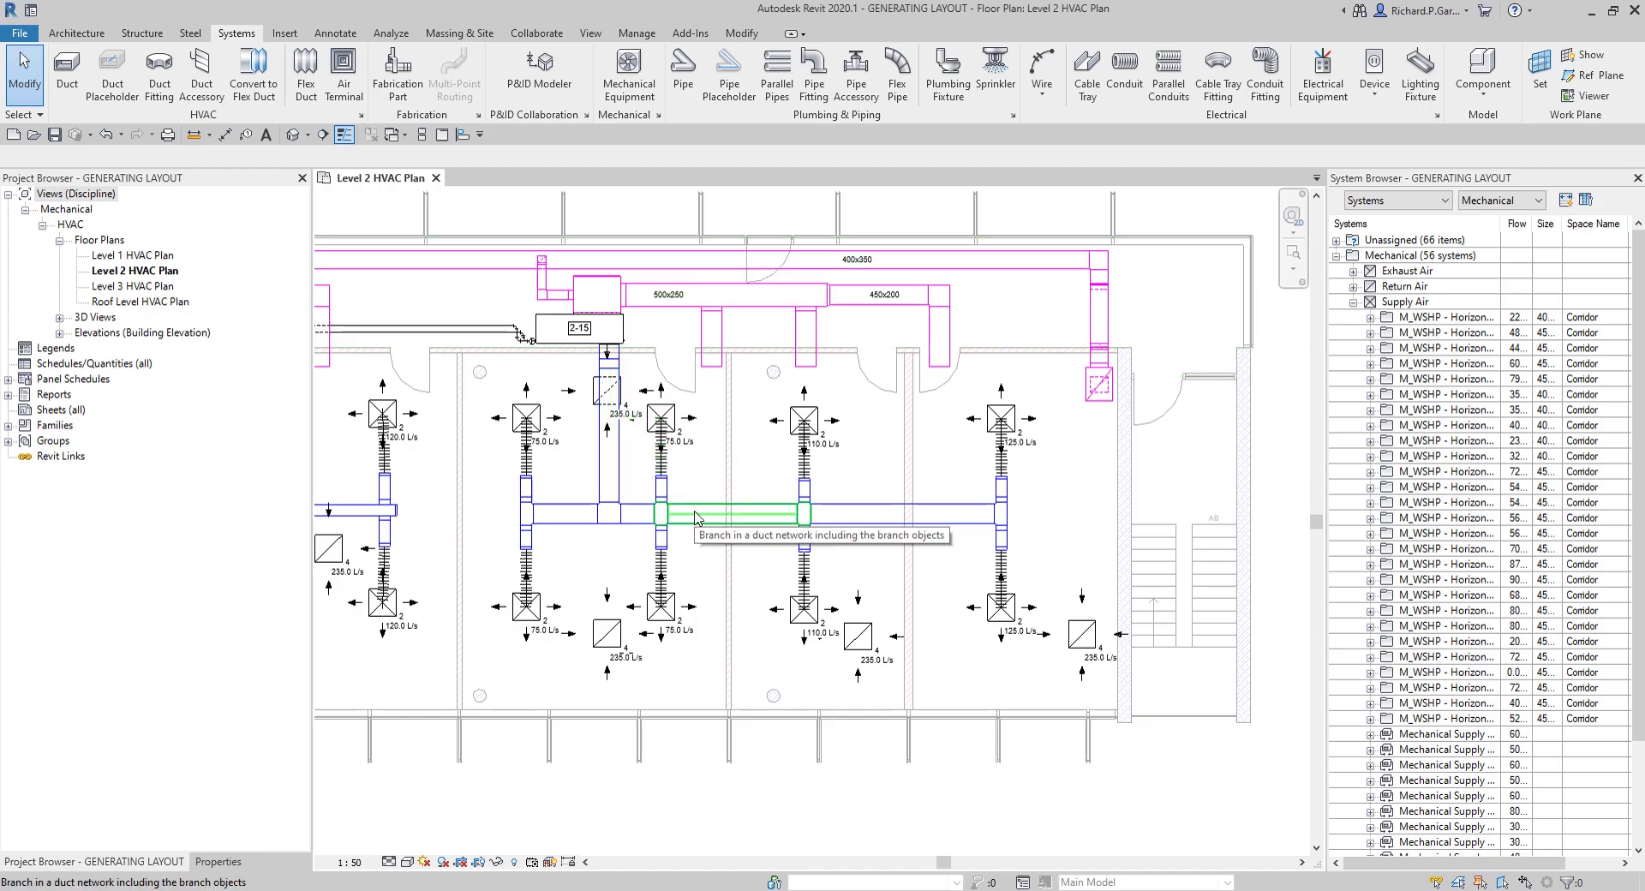
{"action": "key", "text": "Tab"}
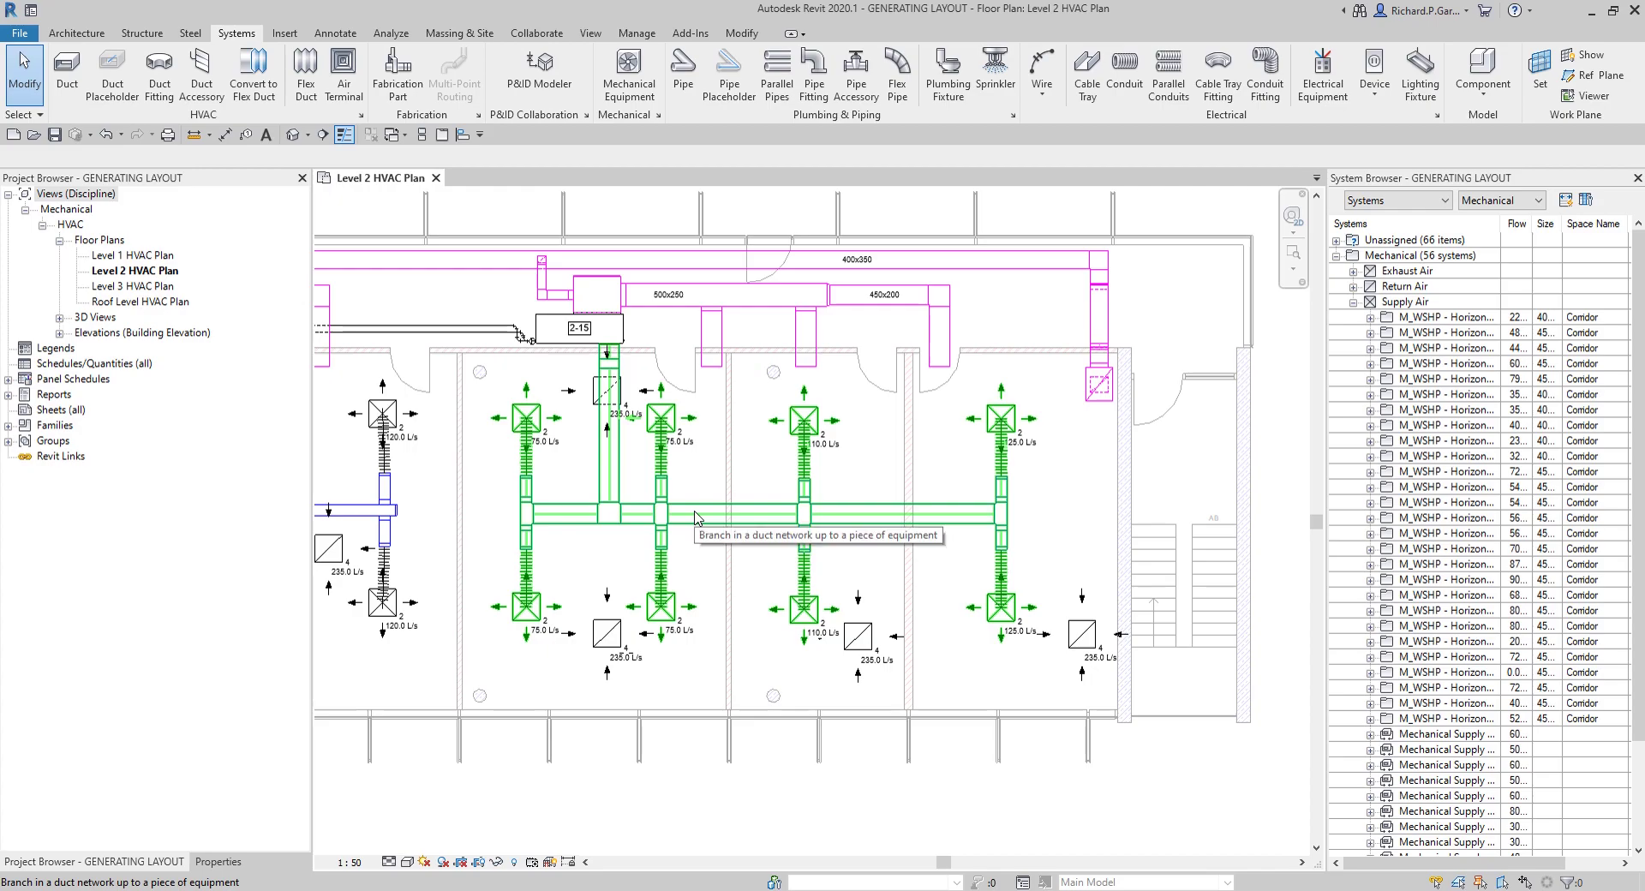
{"action": "left_click", "coordinate": [695, 517]}
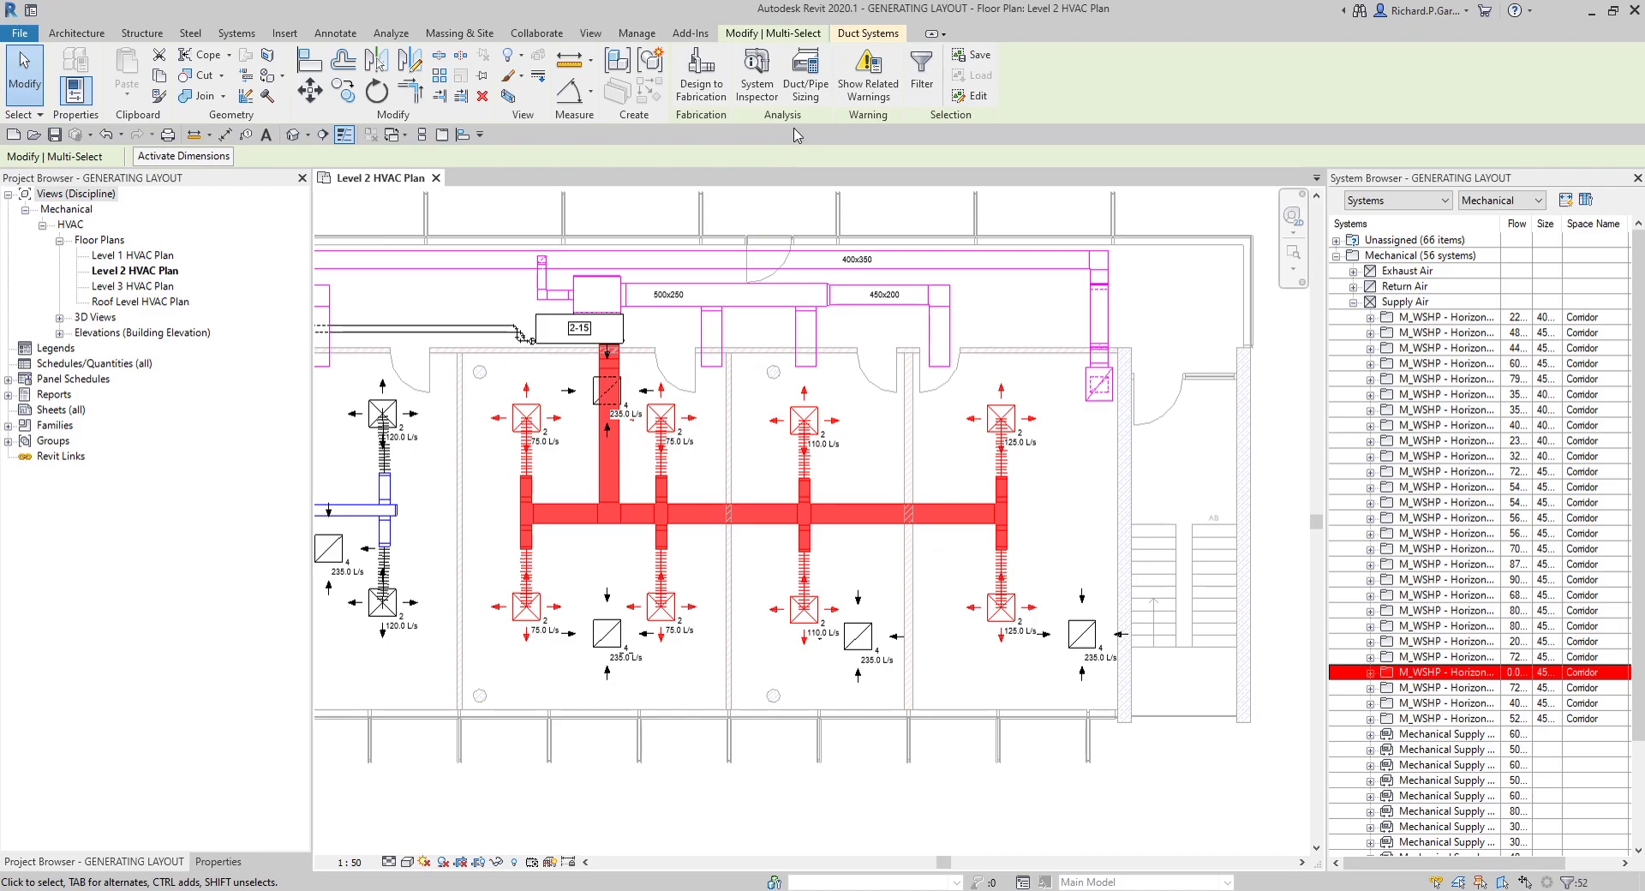
{"action": "left_click", "coordinate": [509, 97]}
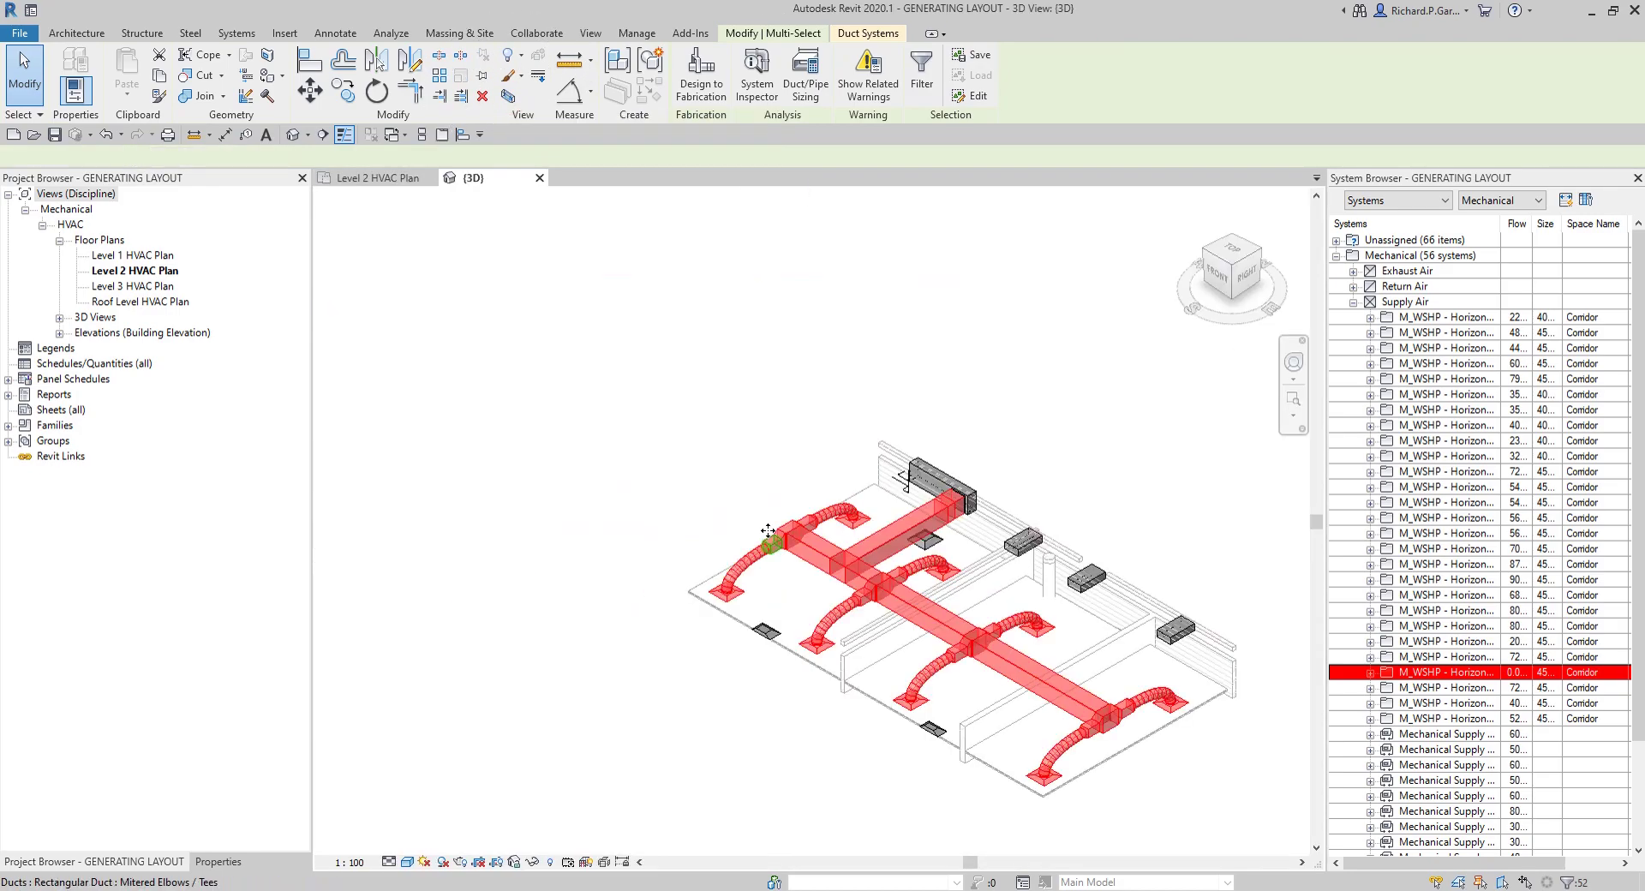
{"action": "middle_click_drag", "start_coordinate": [896, 671], "coordinate": [1000, 543], "text": "shift"}
{"action": "left_click", "coordinate": [524, 290]}
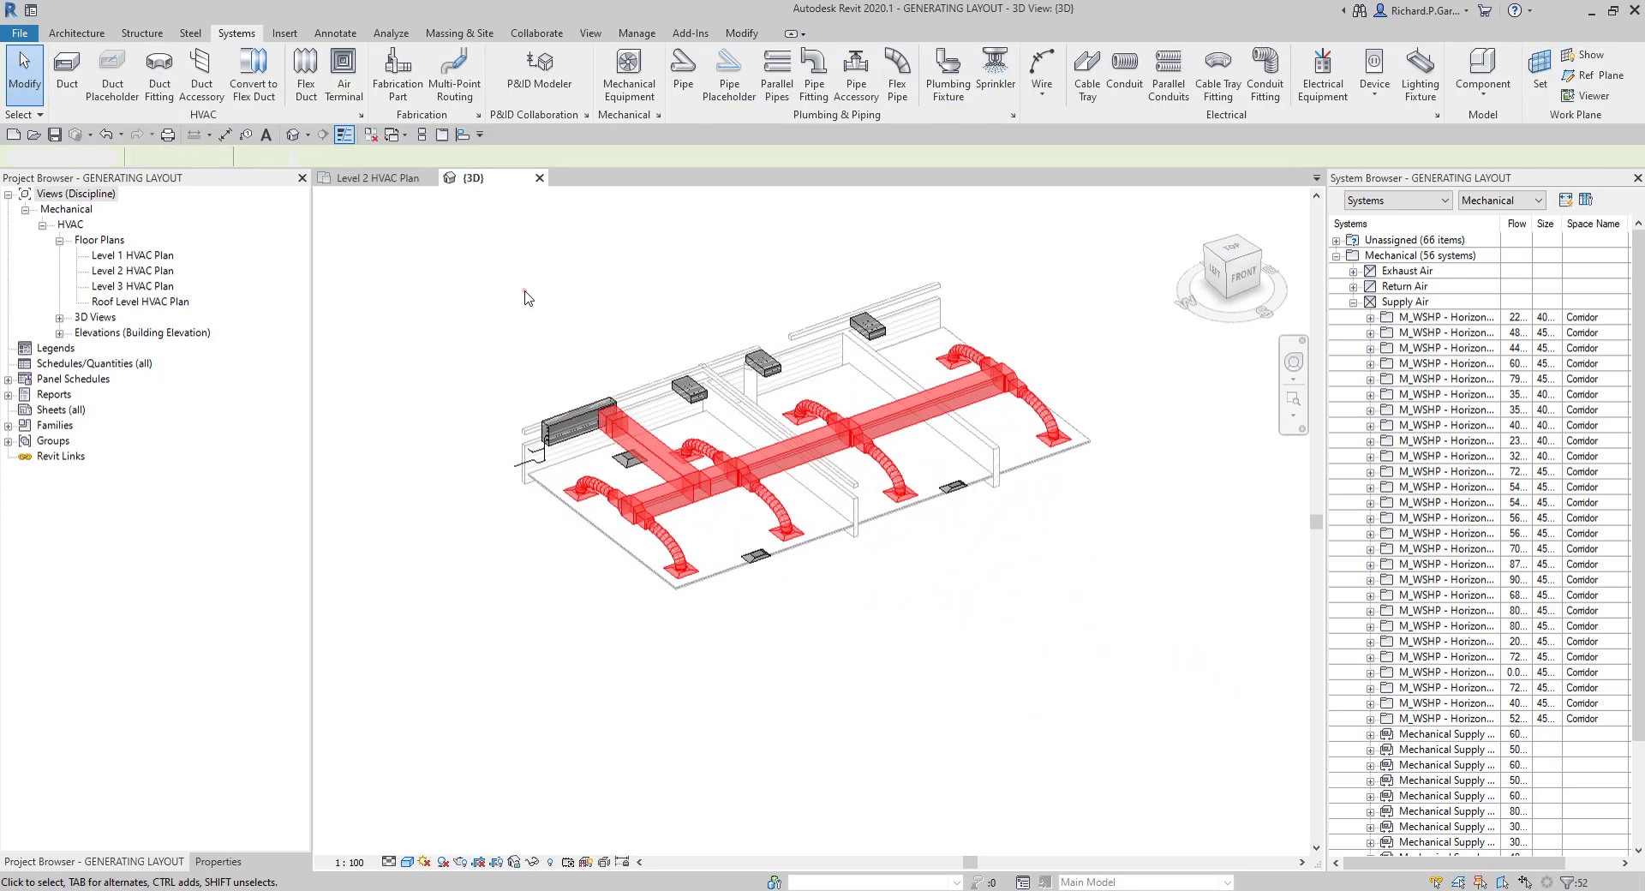
Tile the 3D view beside the Level 2 HVAC Plan and examine the generated ducts and flex connections in 3D
{"action": "left_click", "coordinate": [422, 135]}
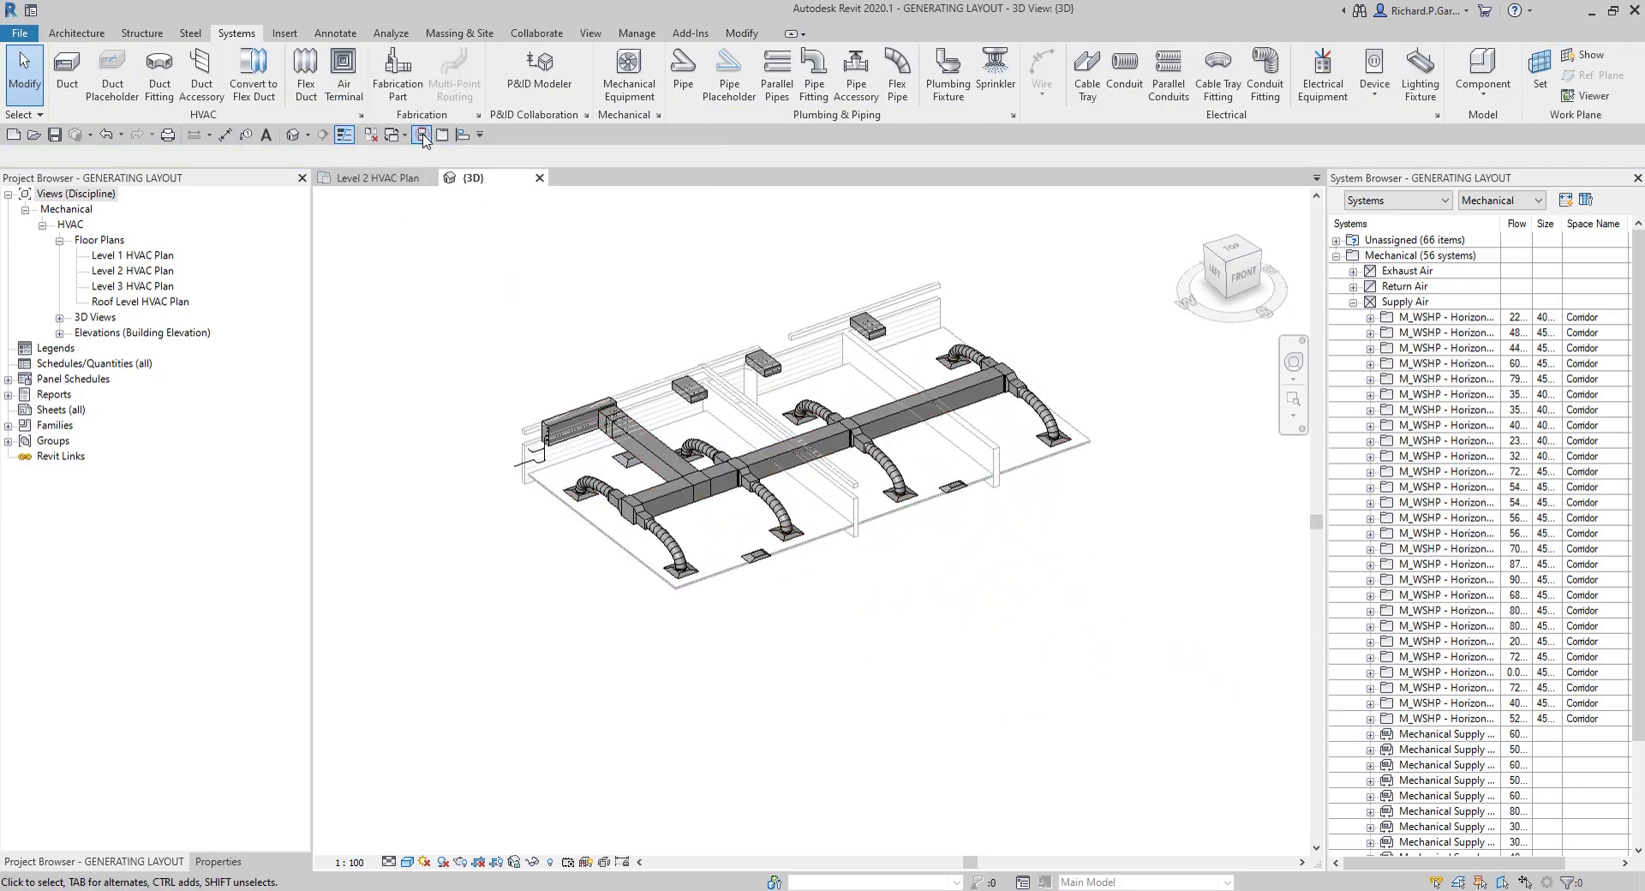
{"action": "left_click", "coordinate": [1074, 566]}
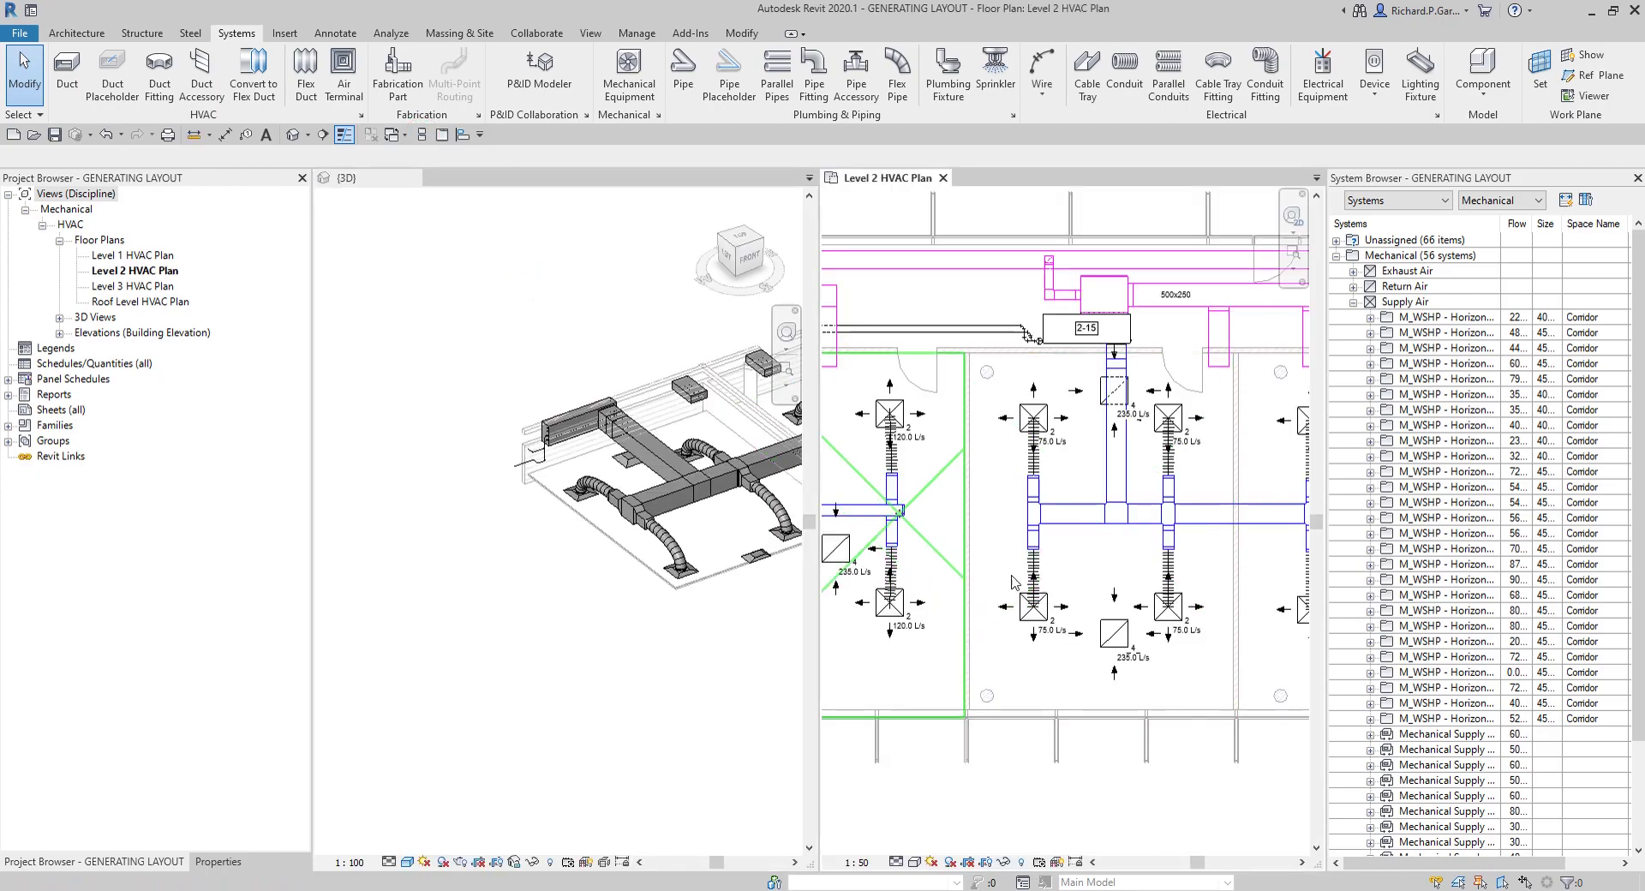
{"action": "scroll", "coordinate": [1084, 570], "scroll_direction": "down", "scroll_amount": 3}
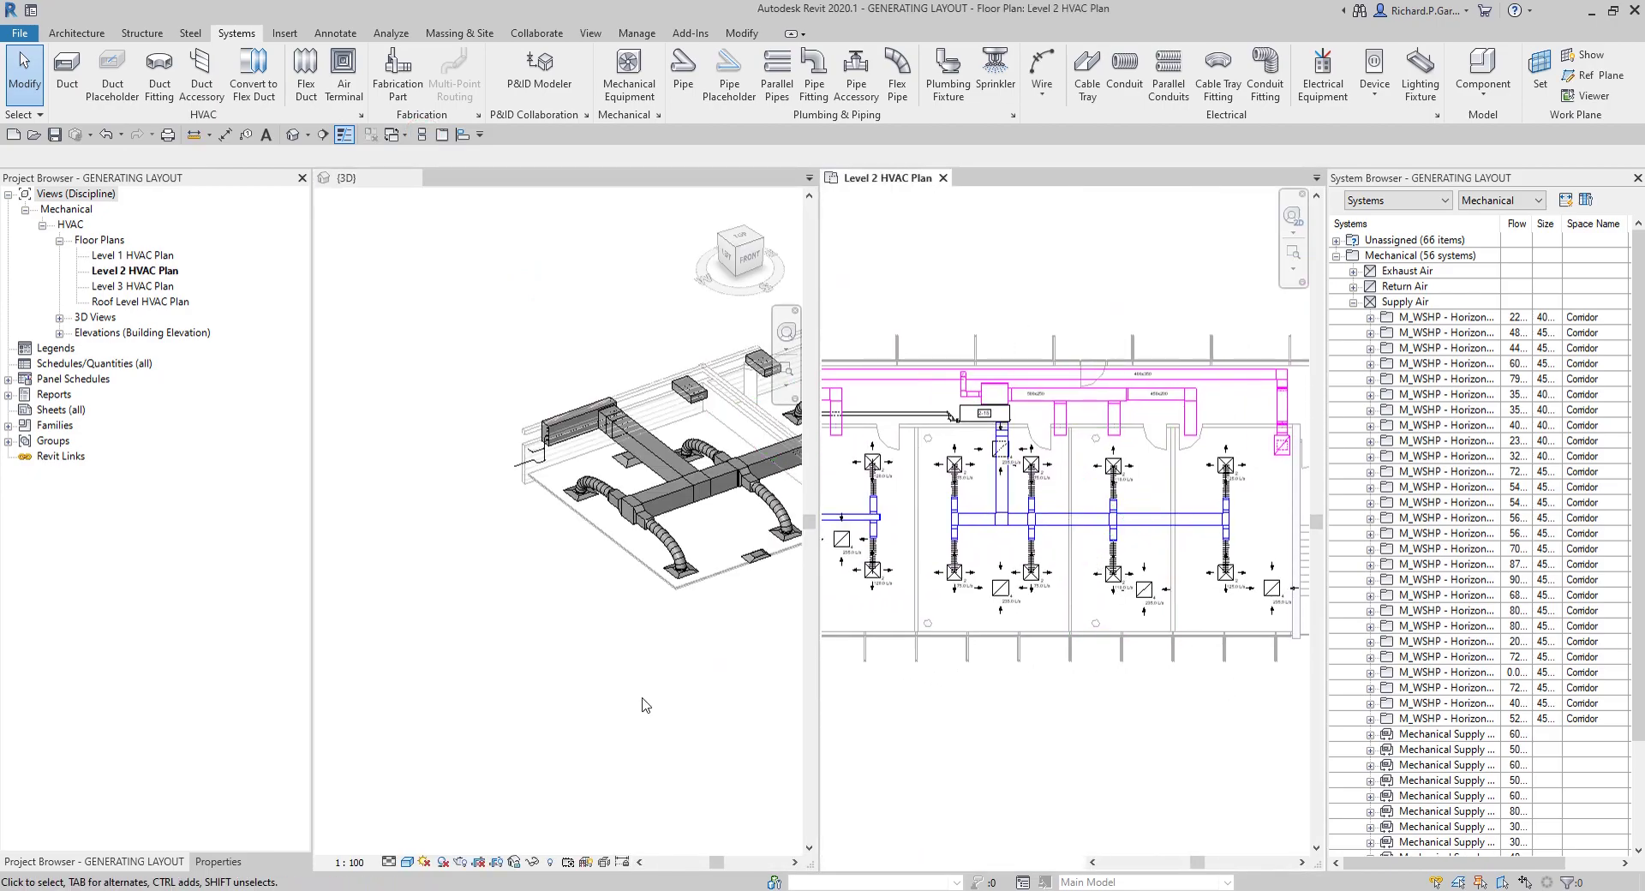
{"action": "left_click", "coordinate": [600, 523]}
{"action": "scroll", "coordinate": [602, 538], "scroll_direction": "up", "scroll_amount": 4}
{"action": "middle_click_drag", "start_coordinate": [600, 535], "coordinate": [754, 527], "text": "shift"}
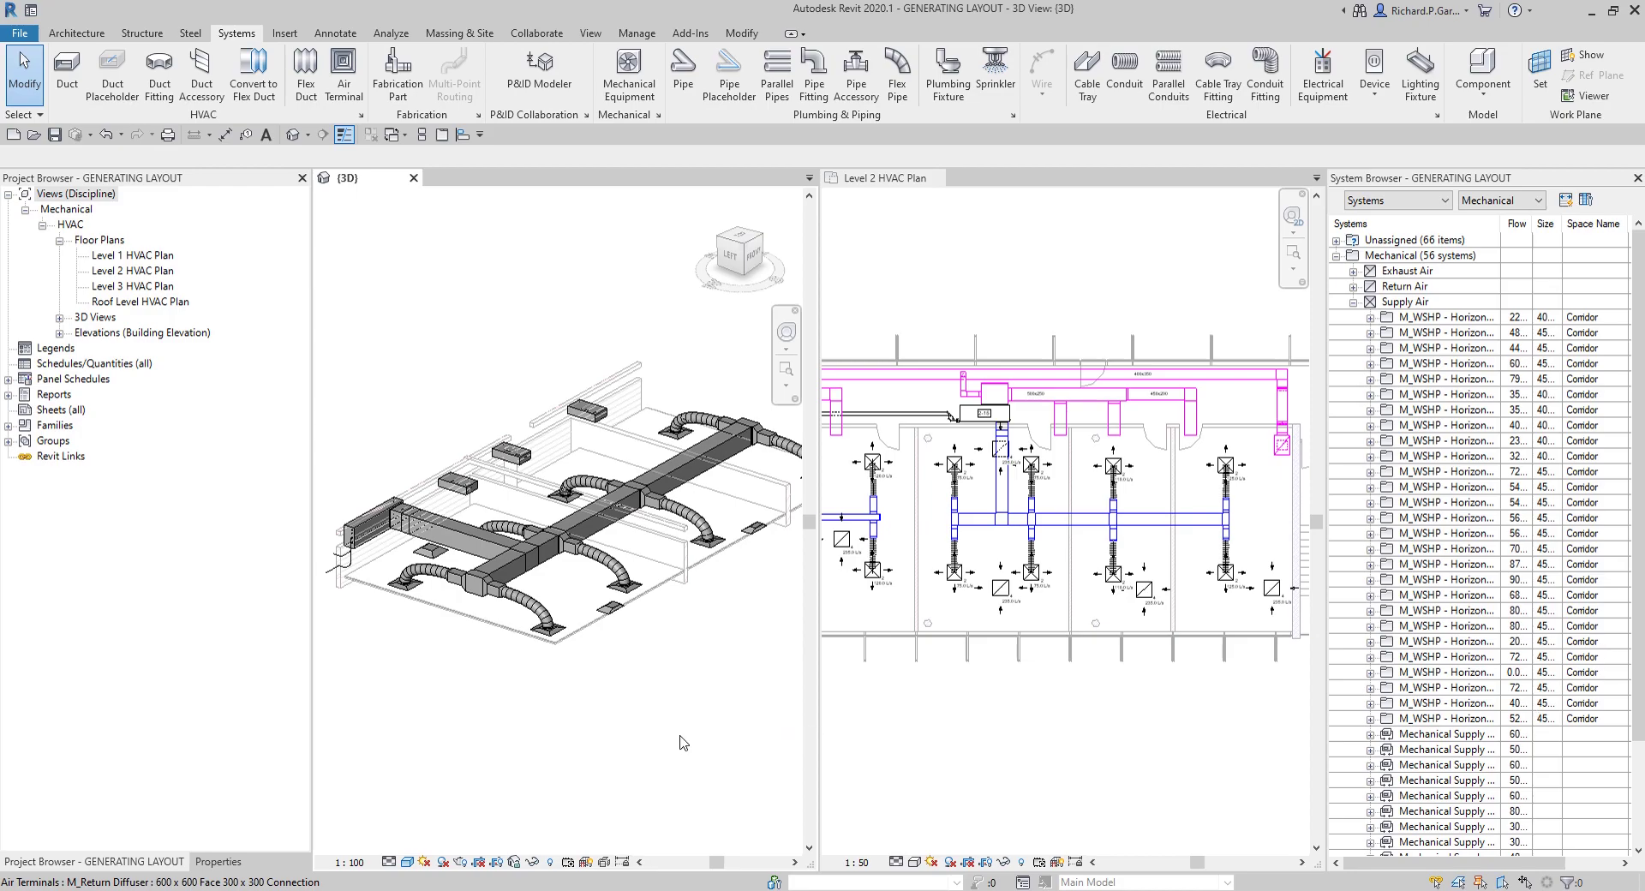
{"action": "middle_click_drag", "start_coordinate": [649, 682], "coordinate": [660, 600], "text": "shift"}
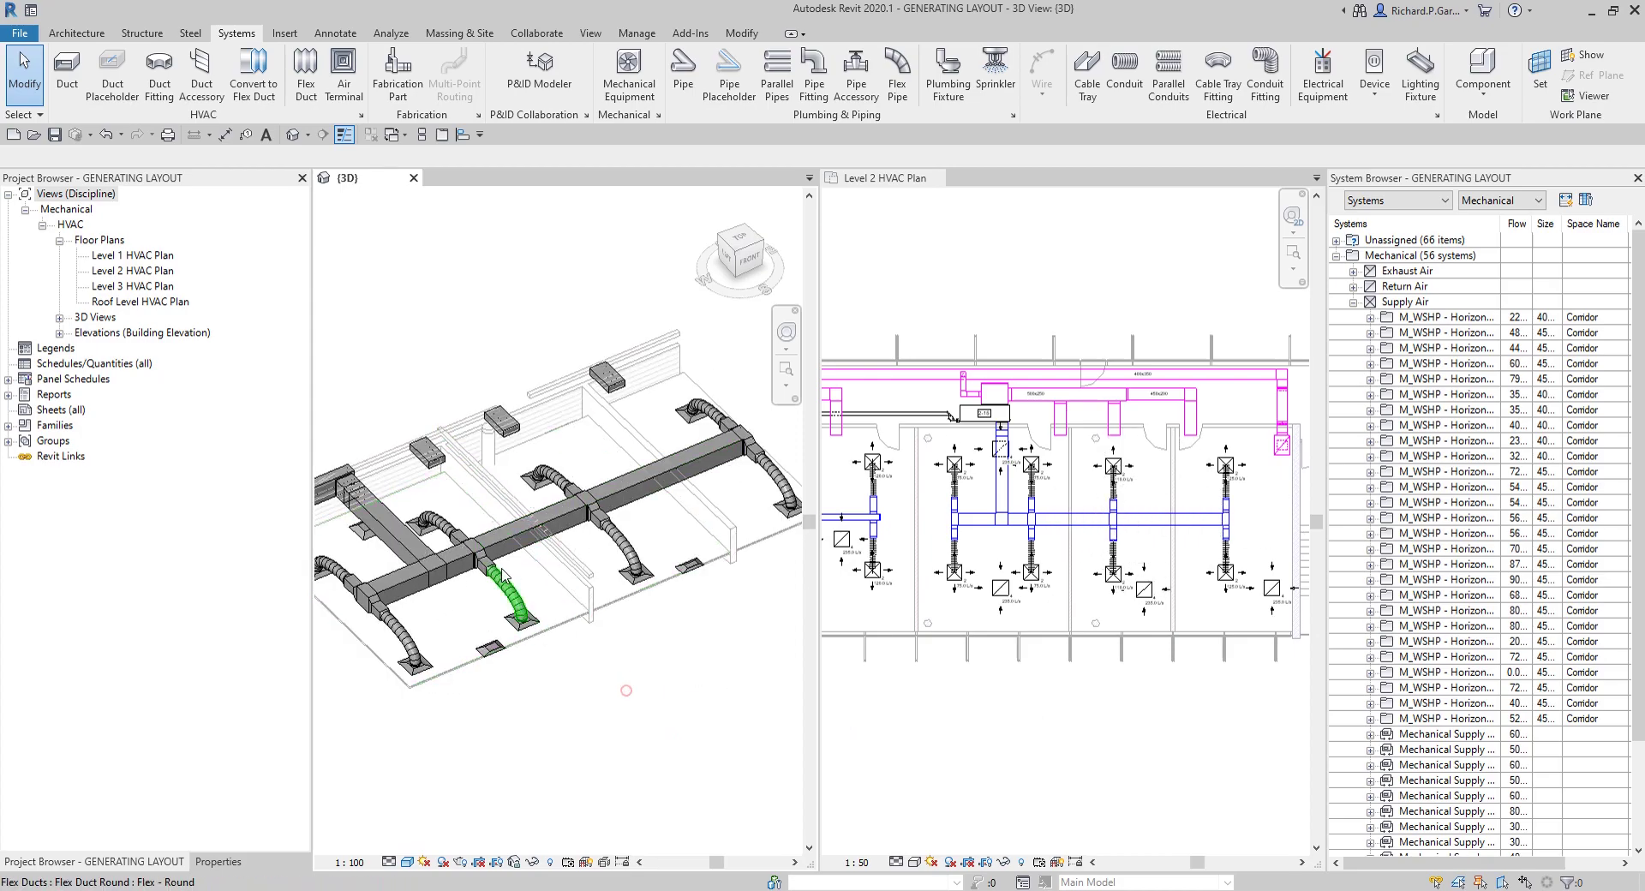
Select the entire generated duct network up to the equipment in the 3D view and start Duct/Pipe Sizing for it
{"action": "scroll", "coordinate": [522, 556], "scroll_direction": "up", "scroll_amount": 5}
{"action": "key", "text": "Tab"}
{"action": "key", "text": "Tab"}
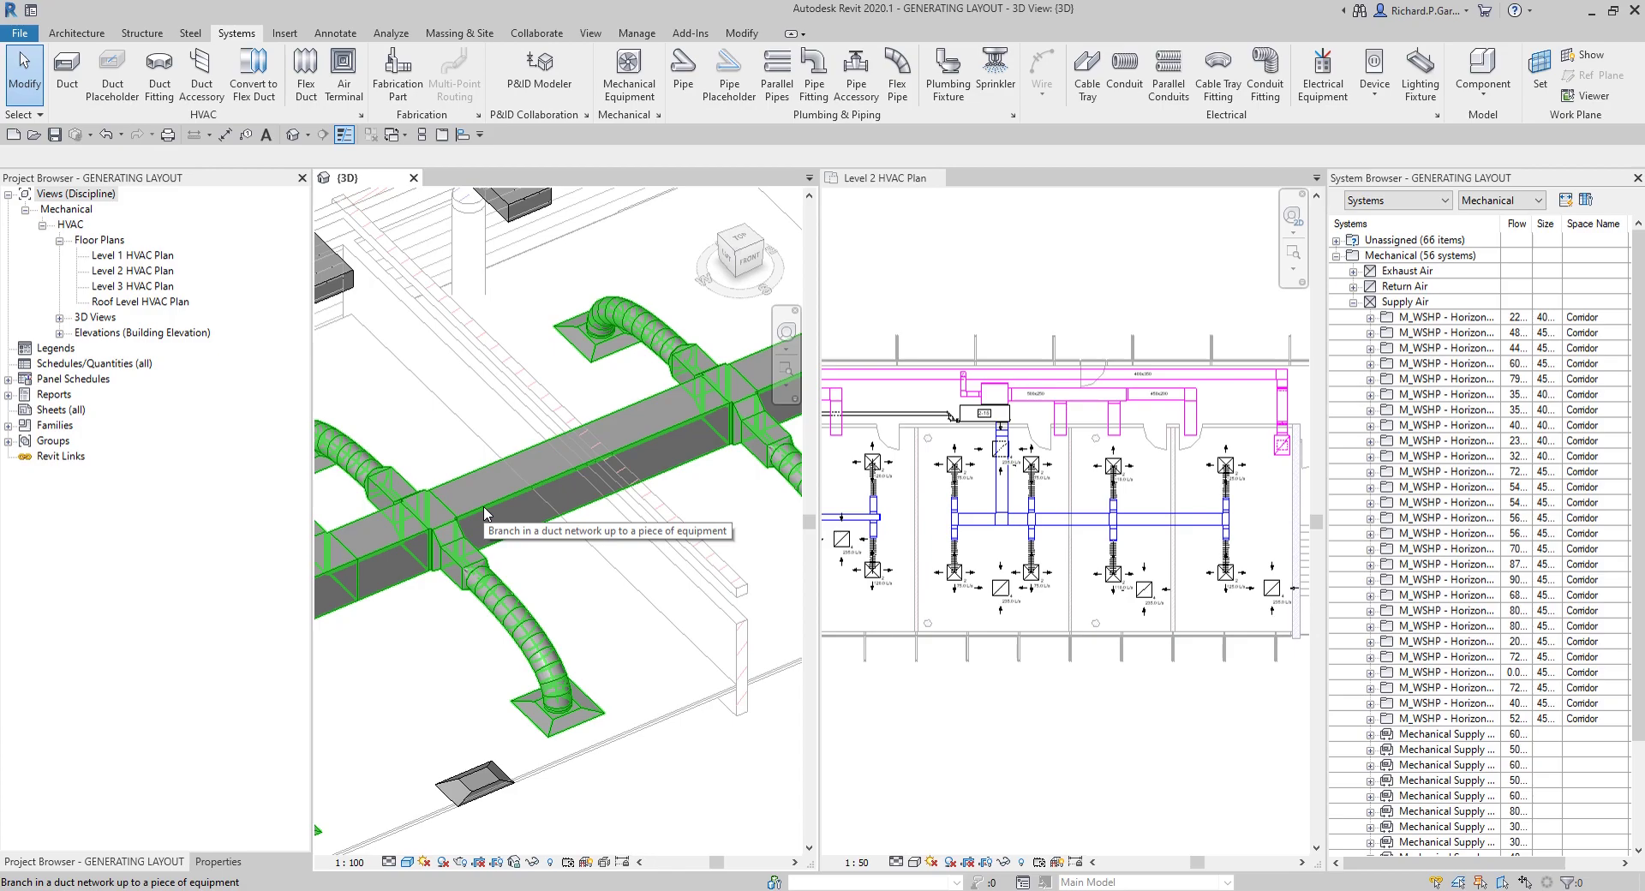
{"action": "left_click", "coordinate": [485, 513]}
{"action": "scroll", "coordinate": [483, 512], "scroll_direction": "down", "scroll_amount": 5}
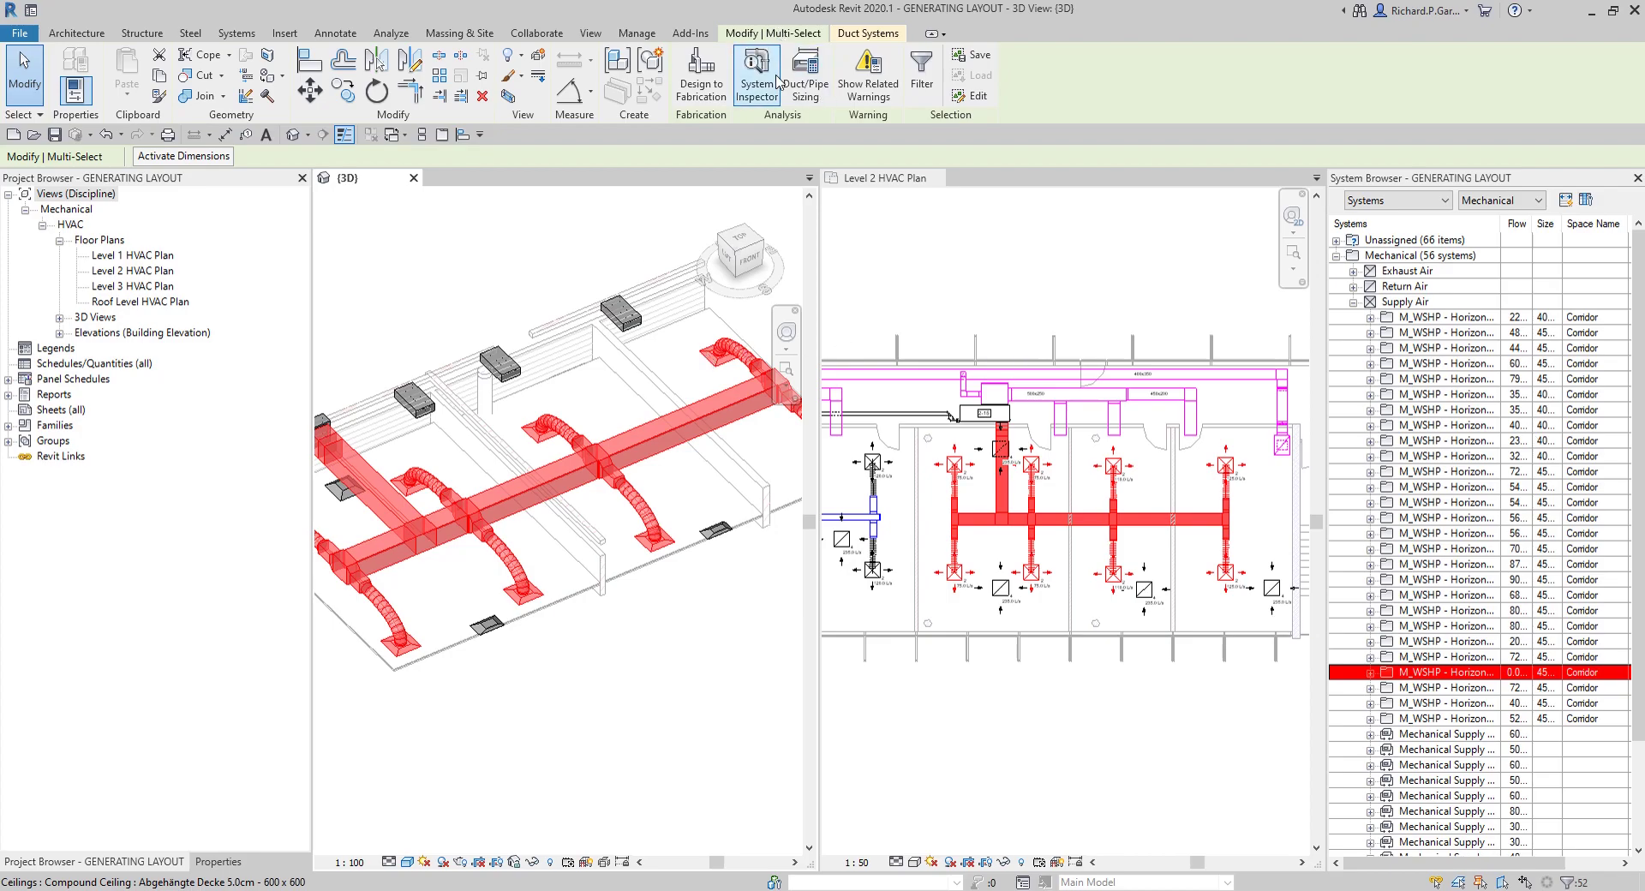
{"action": "left_click", "coordinate": [807, 86]}
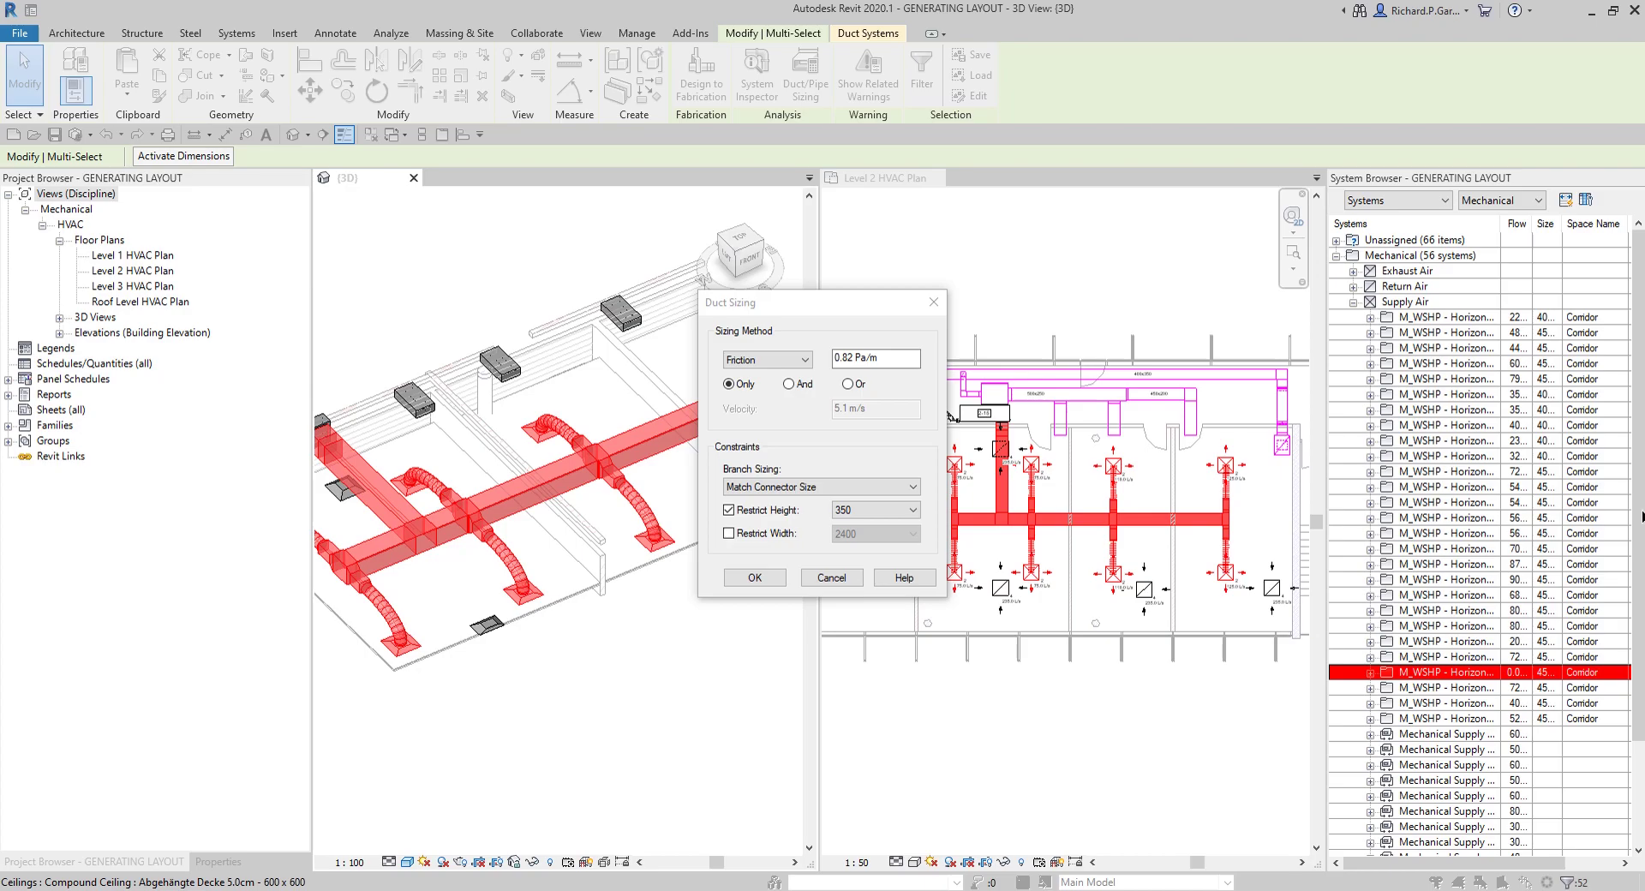
Review the available duct sizing methods: Friction, Velocity, Equal Friction and Static Regain
{"action": "left_click", "coordinate": [768, 355]}
{"action": "left_click", "coordinate": [887, 360]}
{"action": "left_click", "coordinate": [804, 361]}
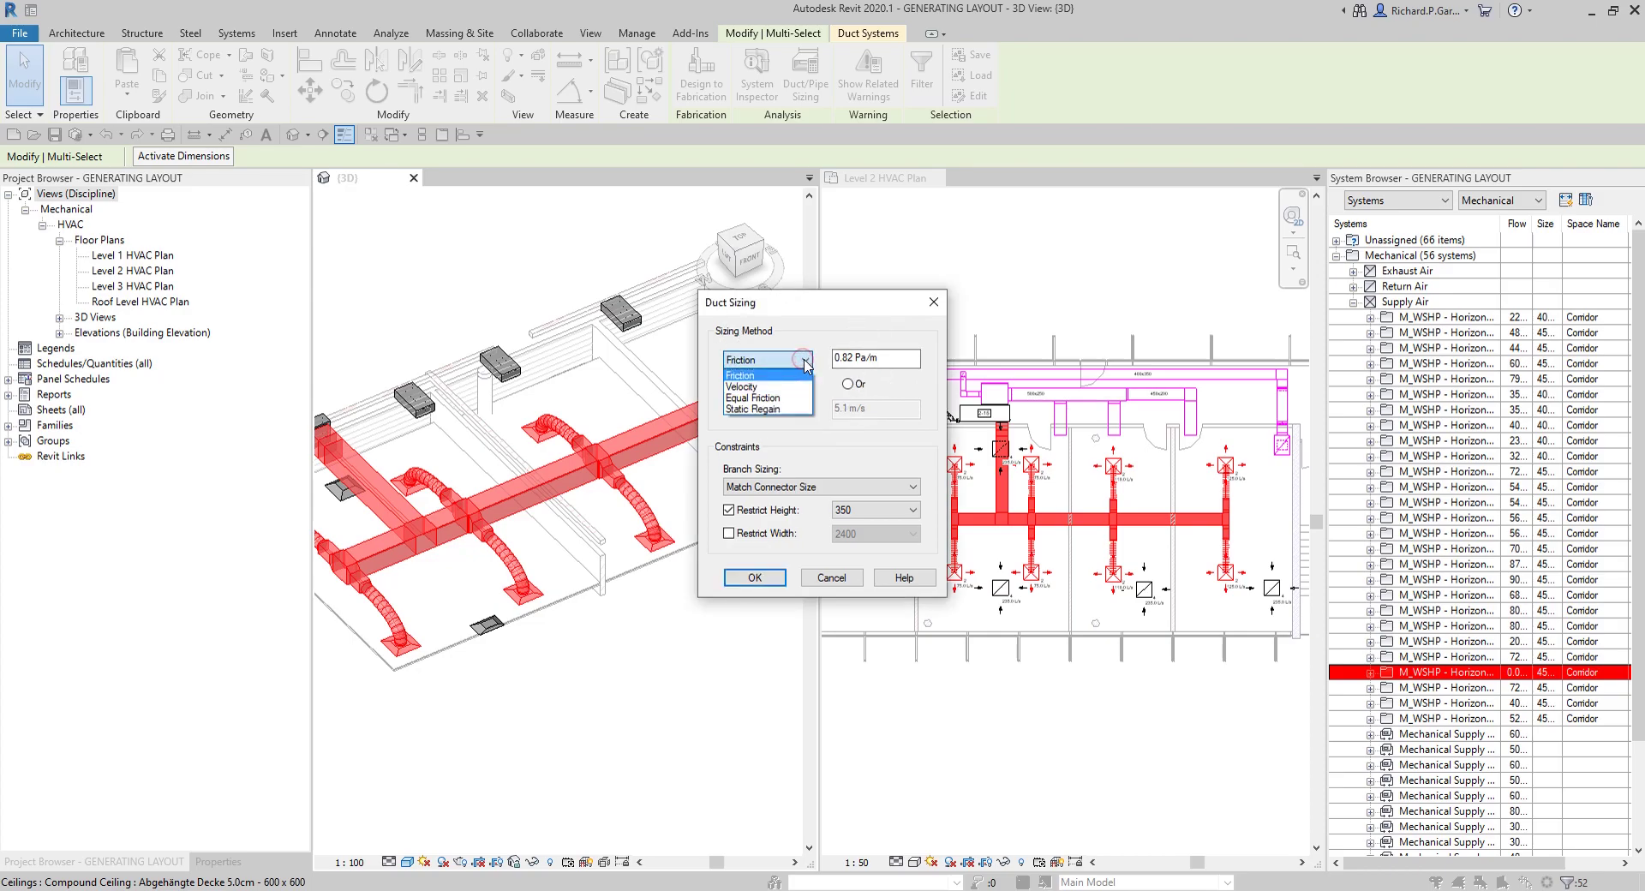
{"action": "left_click", "coordinate": [783, 388]}
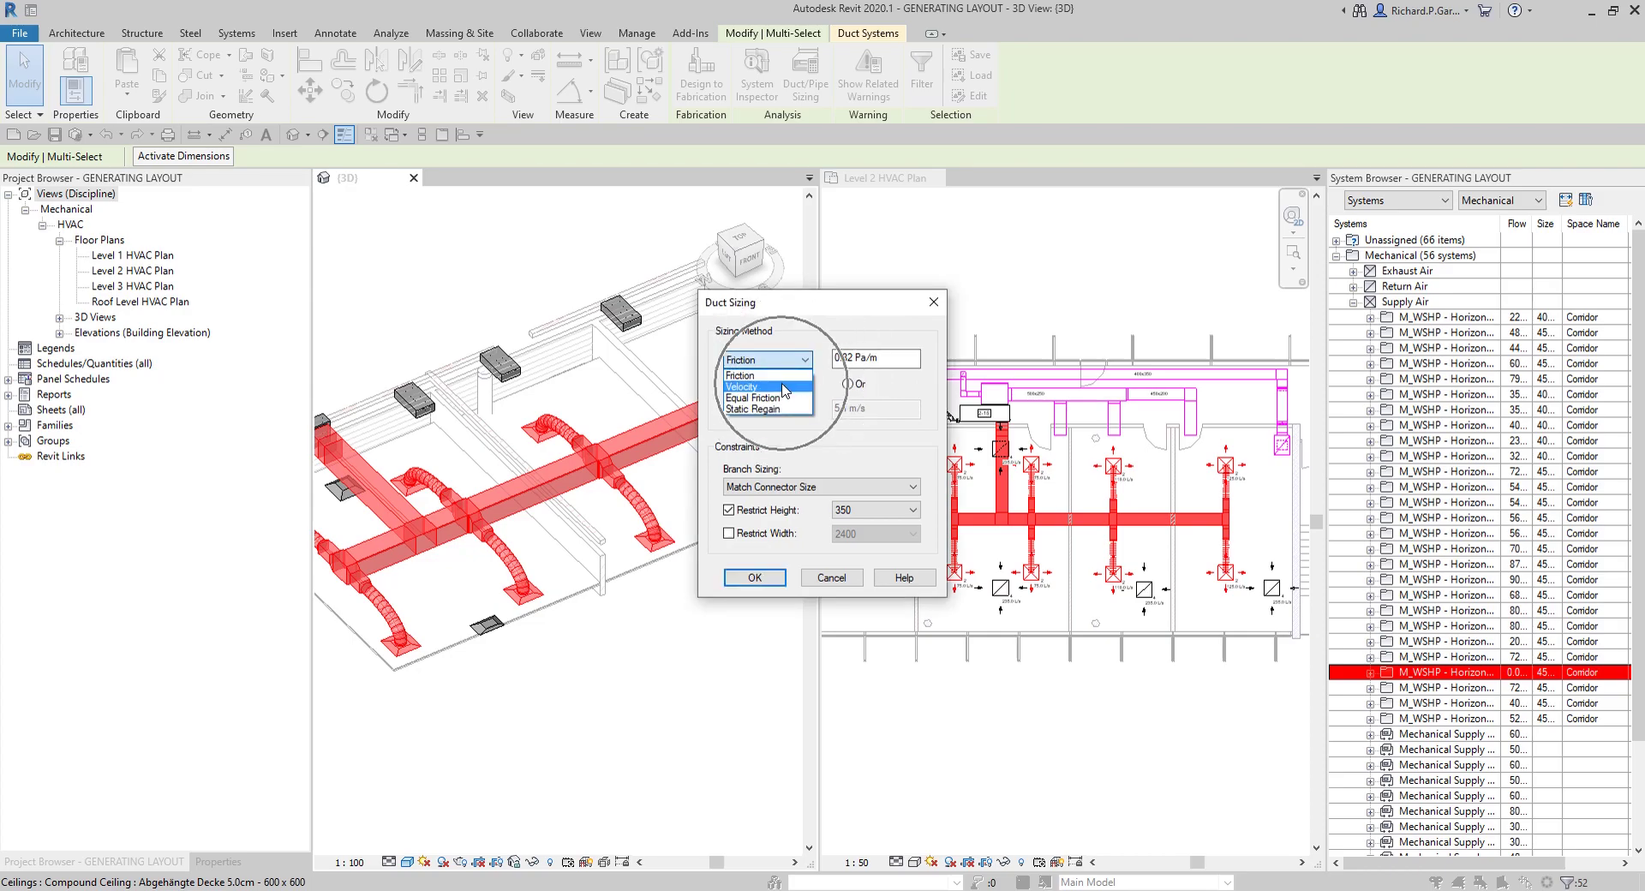
{"action": "left_click", "coordinate": [785, 400]}
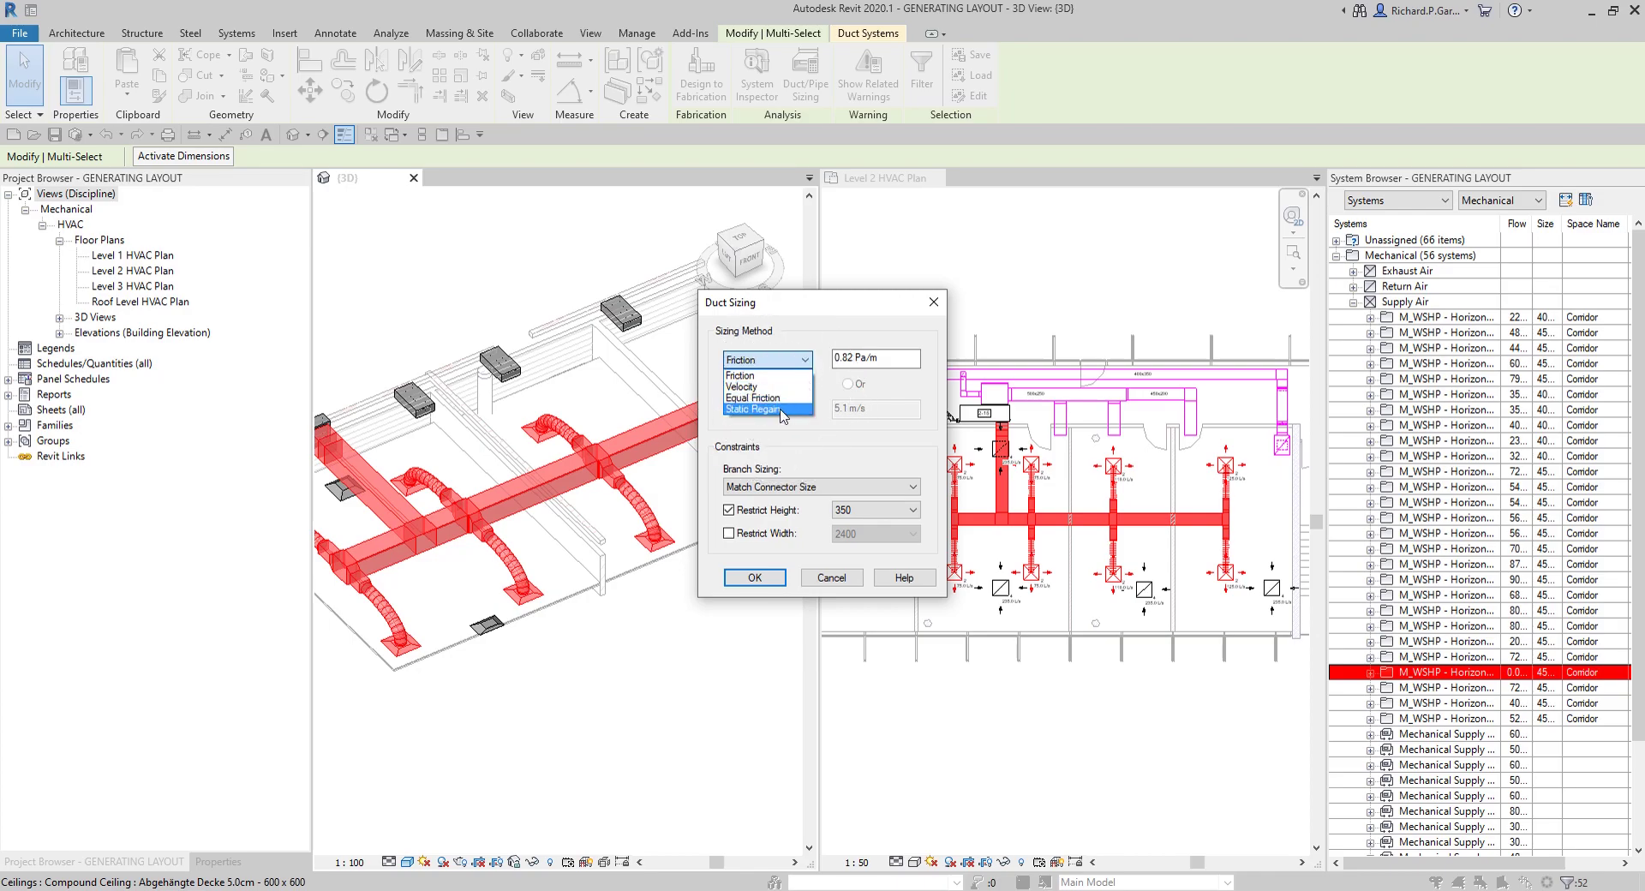
{"action": "key", "text": "Escape"}
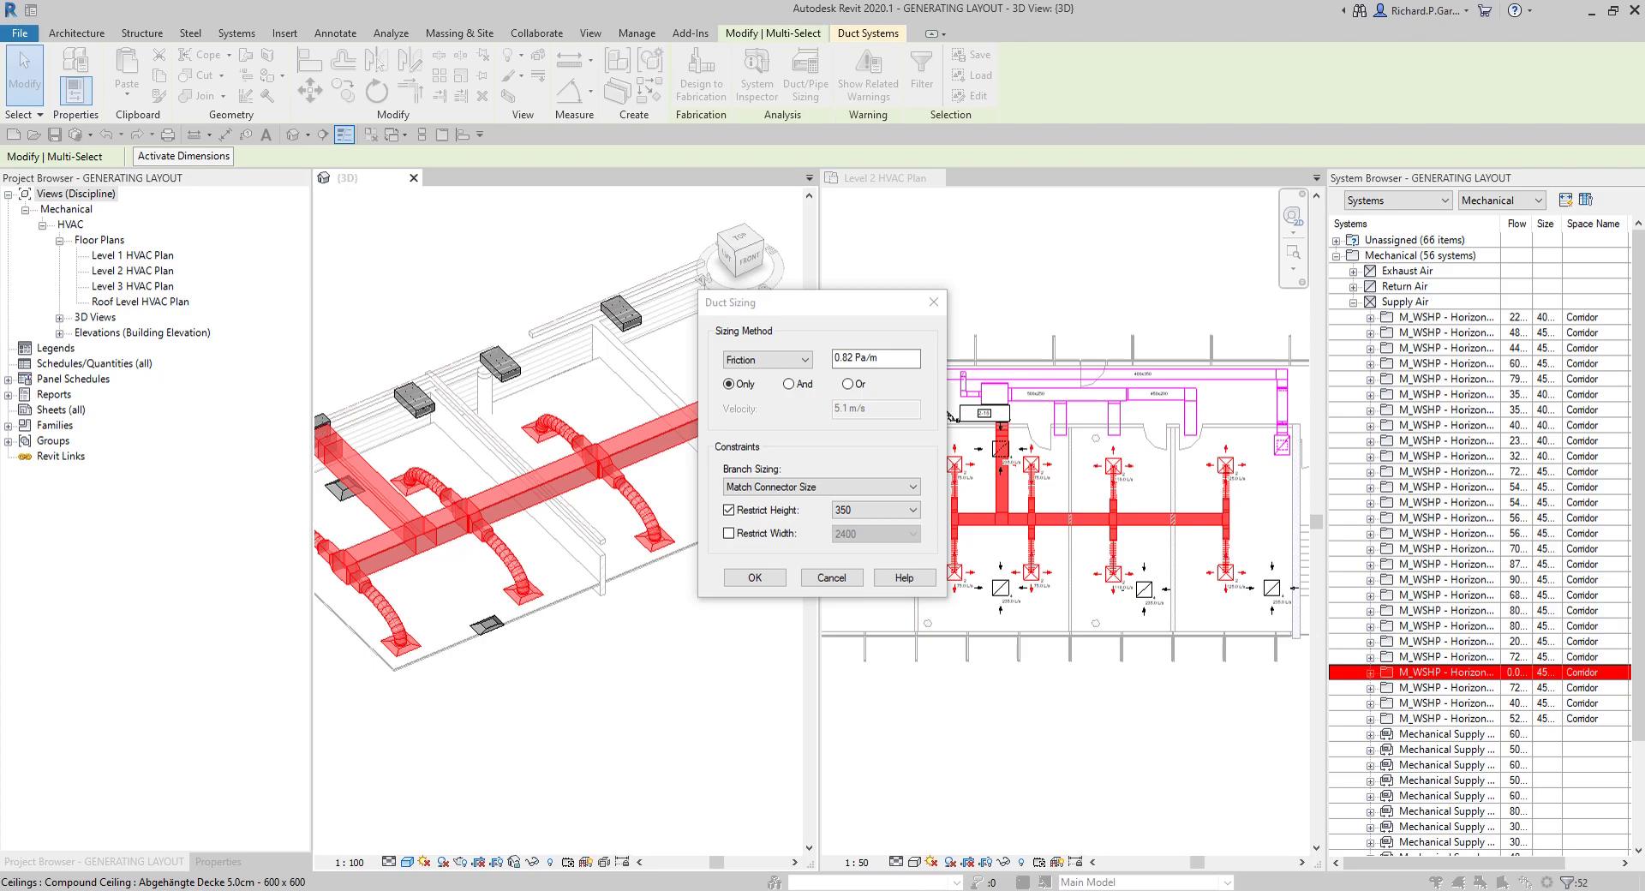
{"action": "left_click", "coordinate": [773, 362]}
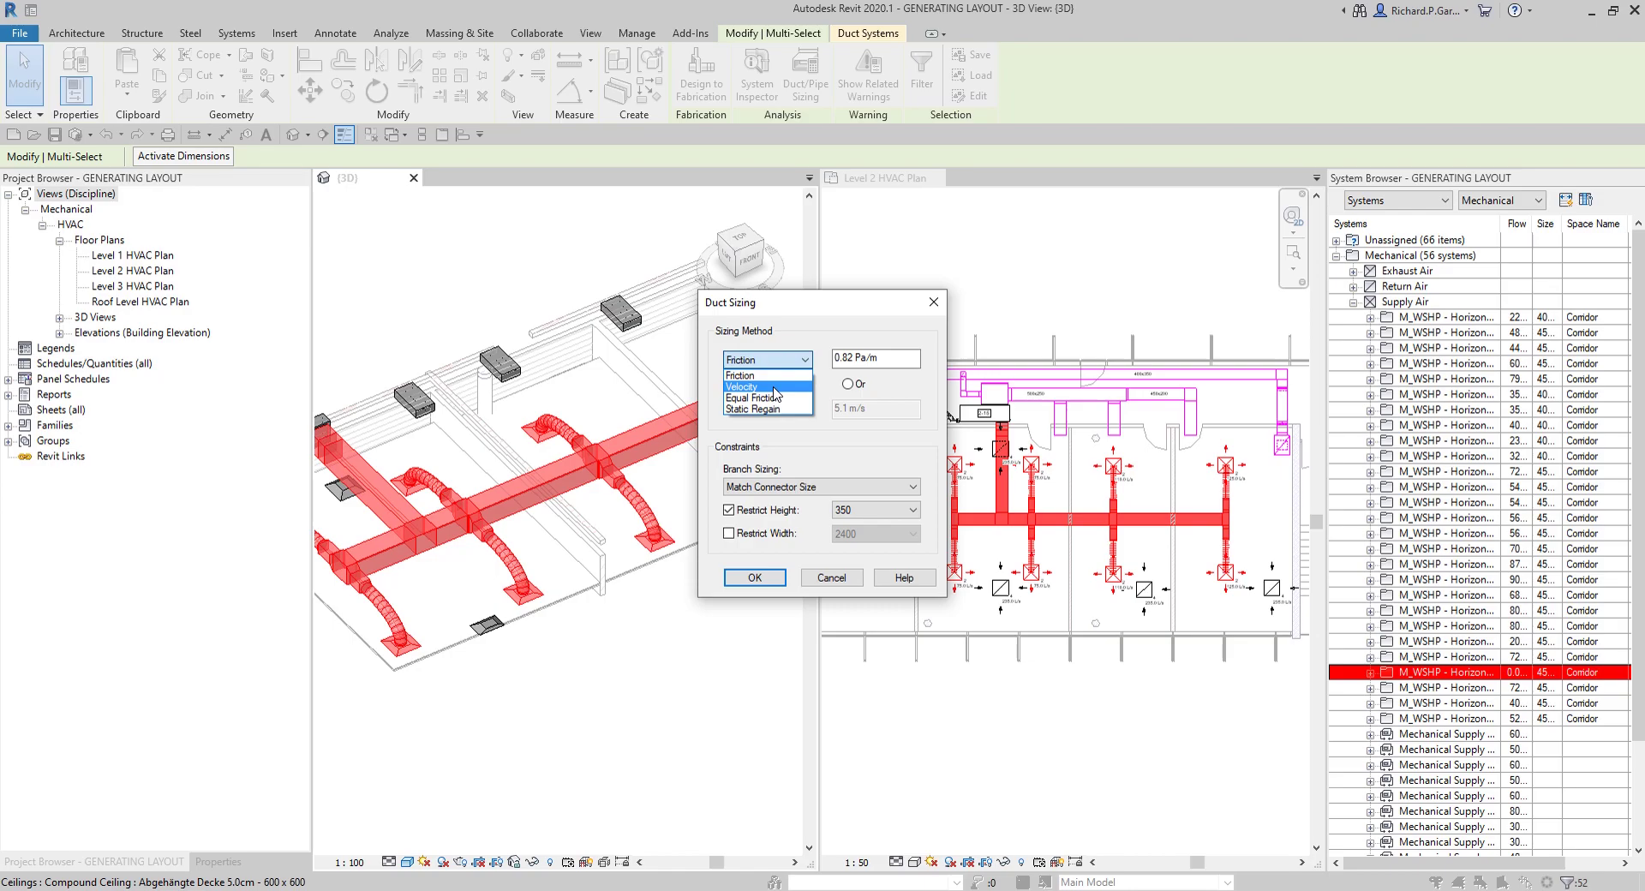
{"action": "left_click", "coordinate": [787, 343]}
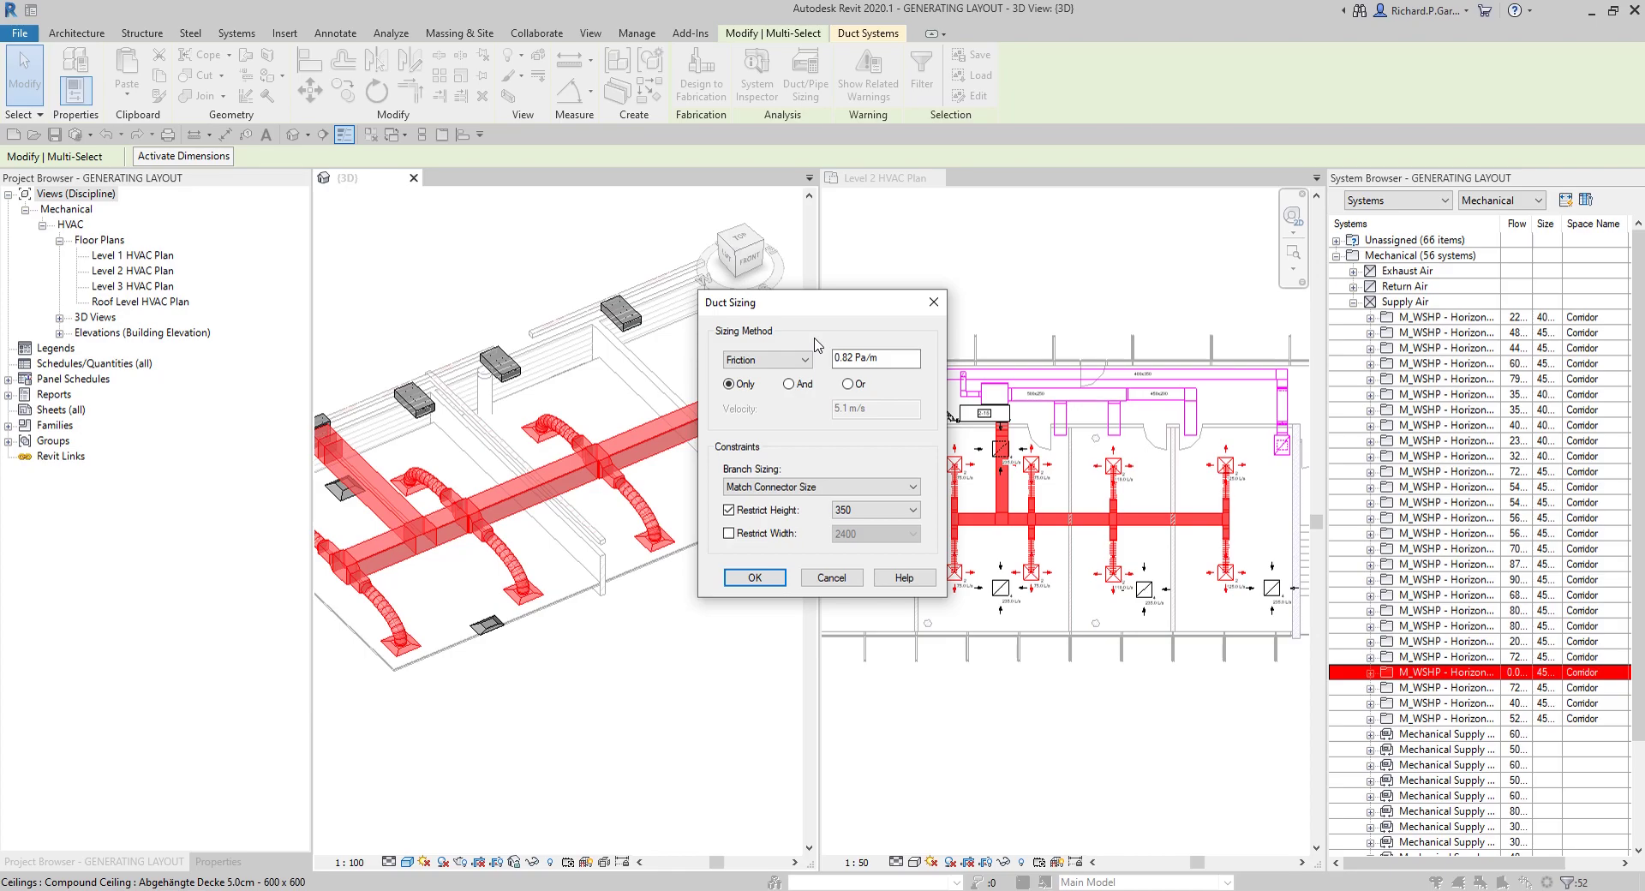
{"action": "left_click", "coordinate": [782, 352]}
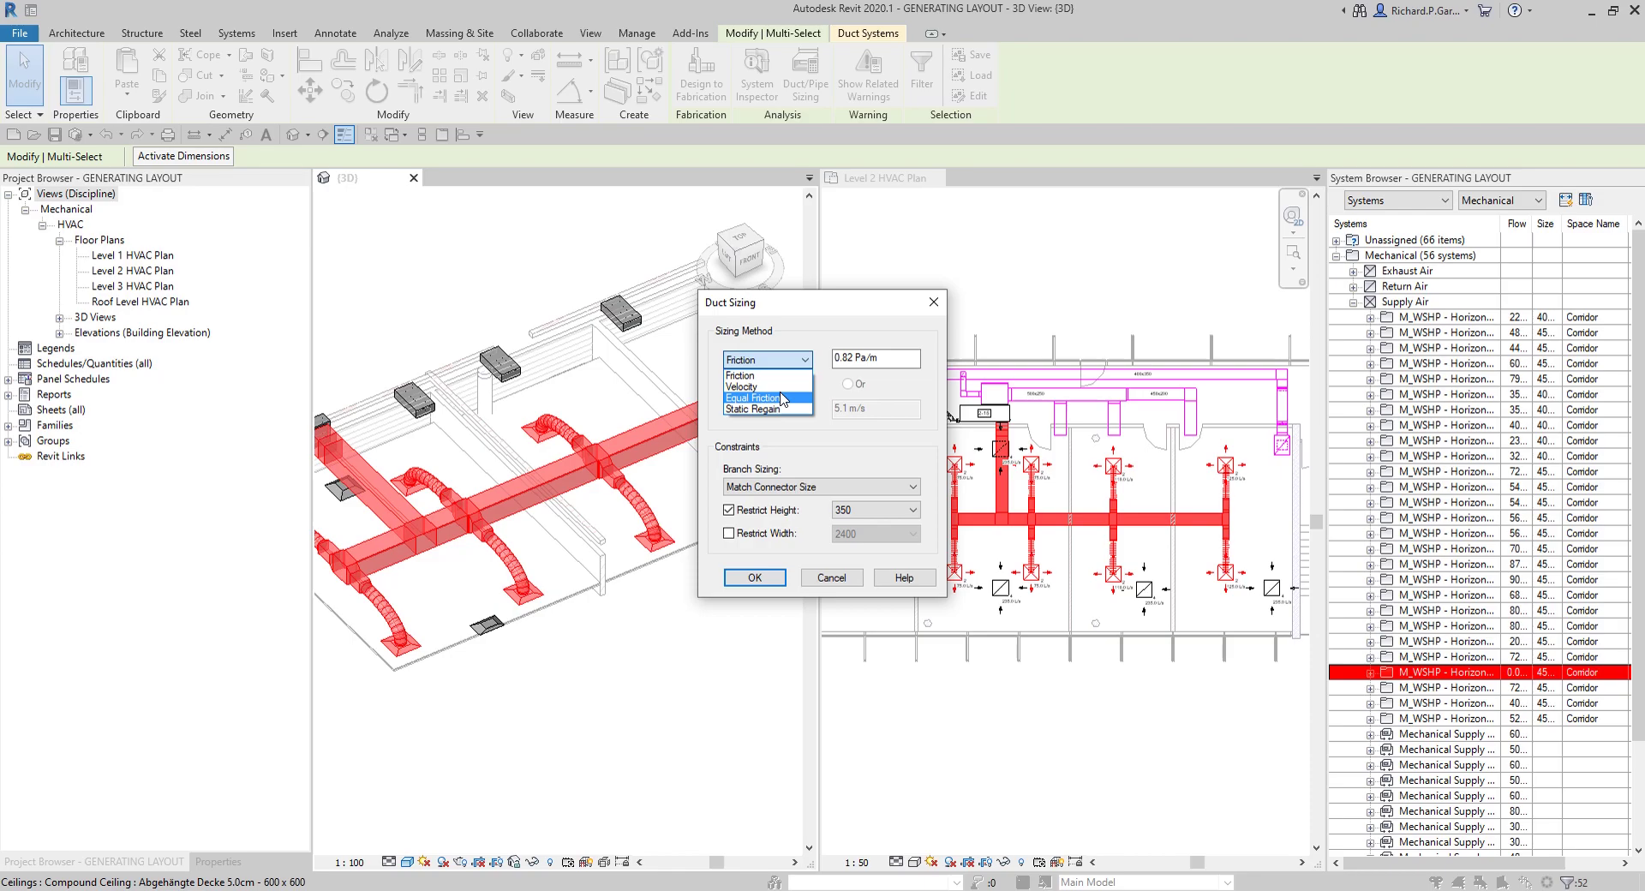
{"action": "left_click", "coordinate": [827, 339]}
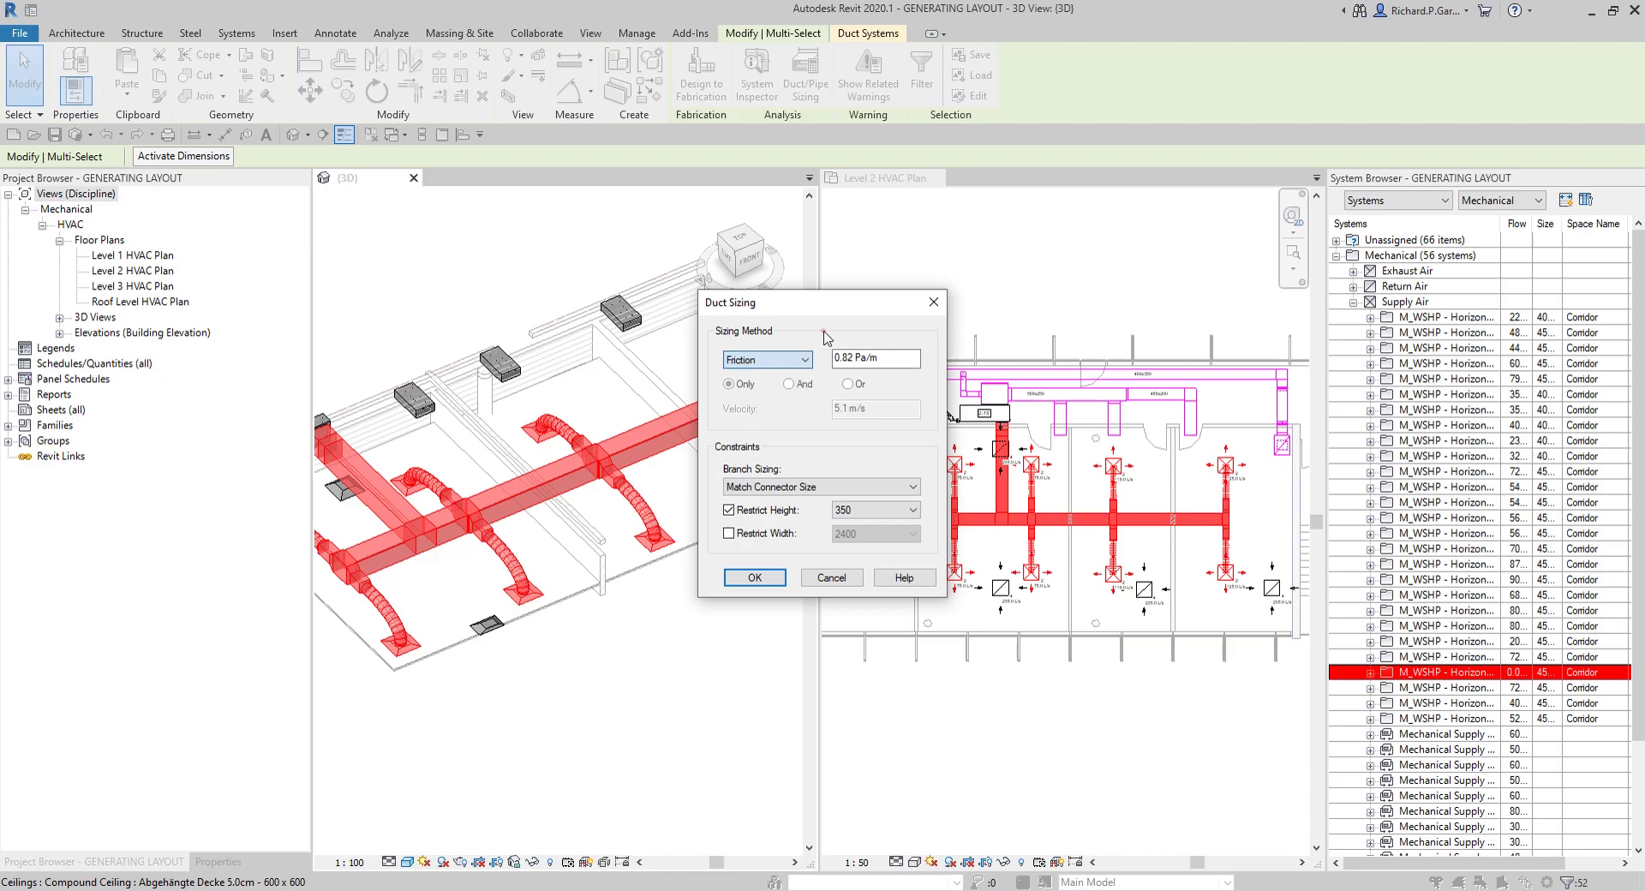
{"action": "left_click", "coordinate": [875, 360]}
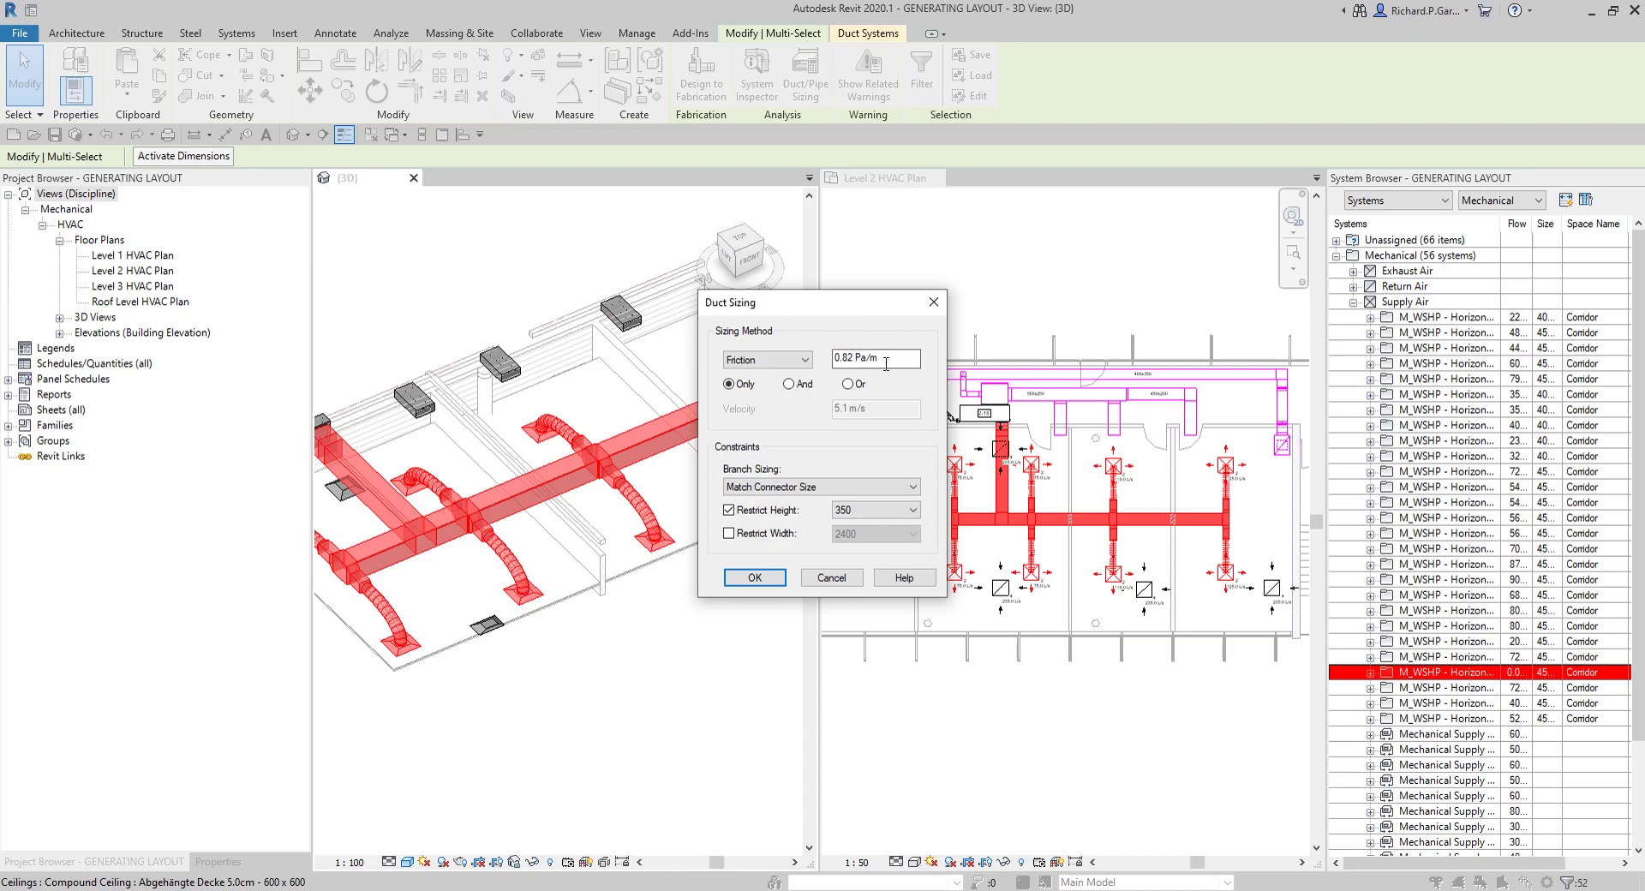
{"action": "left_click", "coordinate": [768, 361]}
{"action": "left_click", "coordinate": [768, 360]}
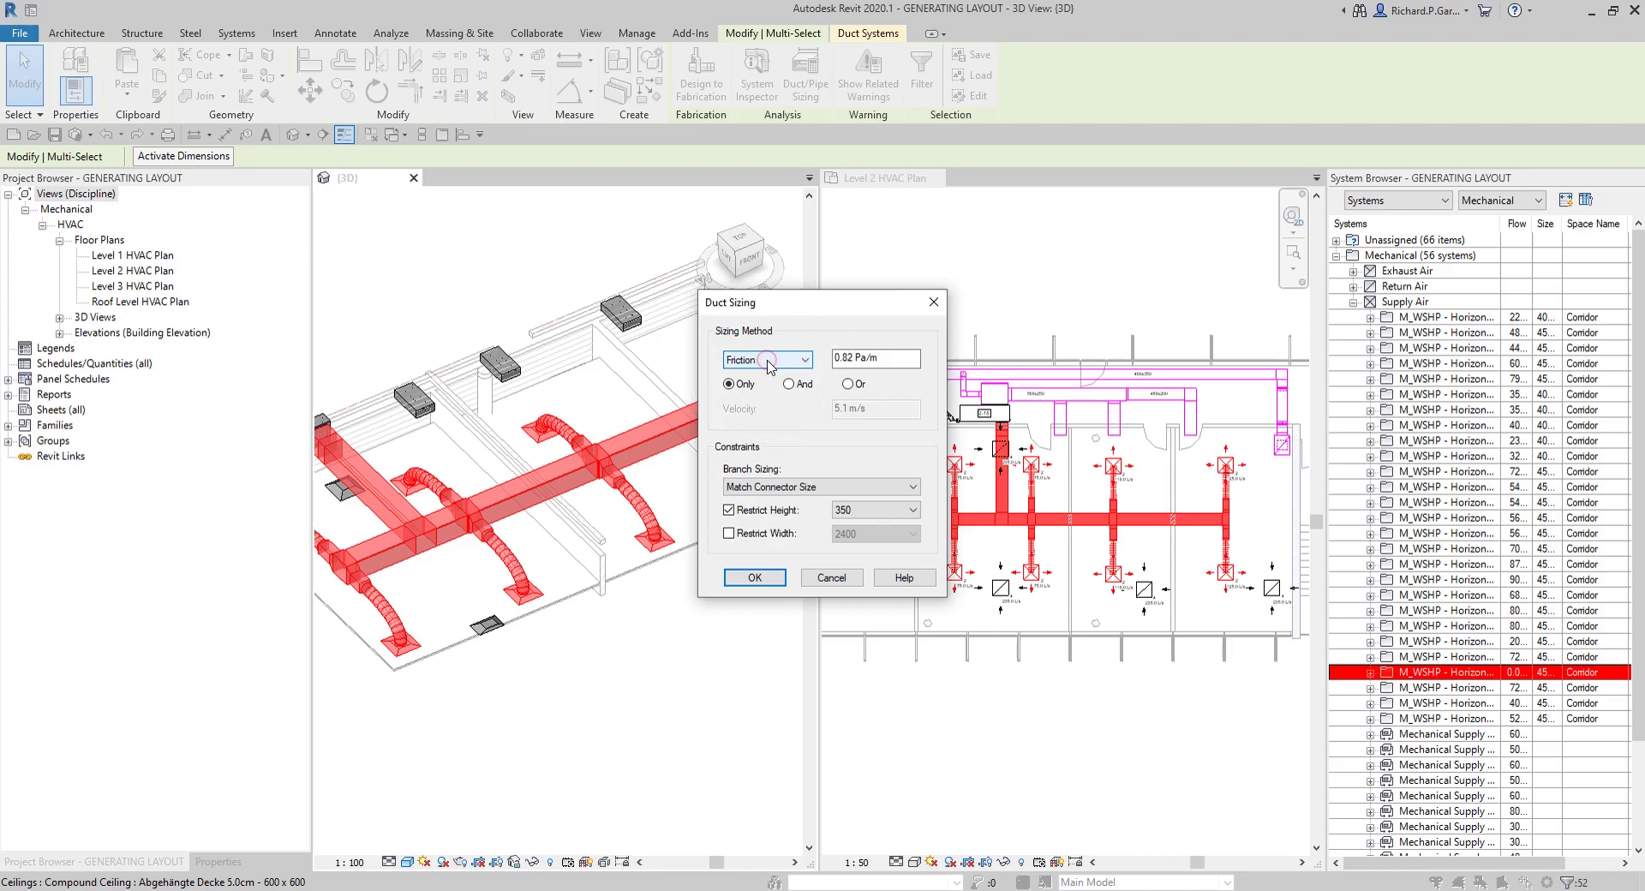
Try combining Friction and Velocity as joint sizing criteria with the And option
{"action": "left_click", "coordinate": [789, 384]}
{"action": "left_click", "coordinate": [756, 412]}
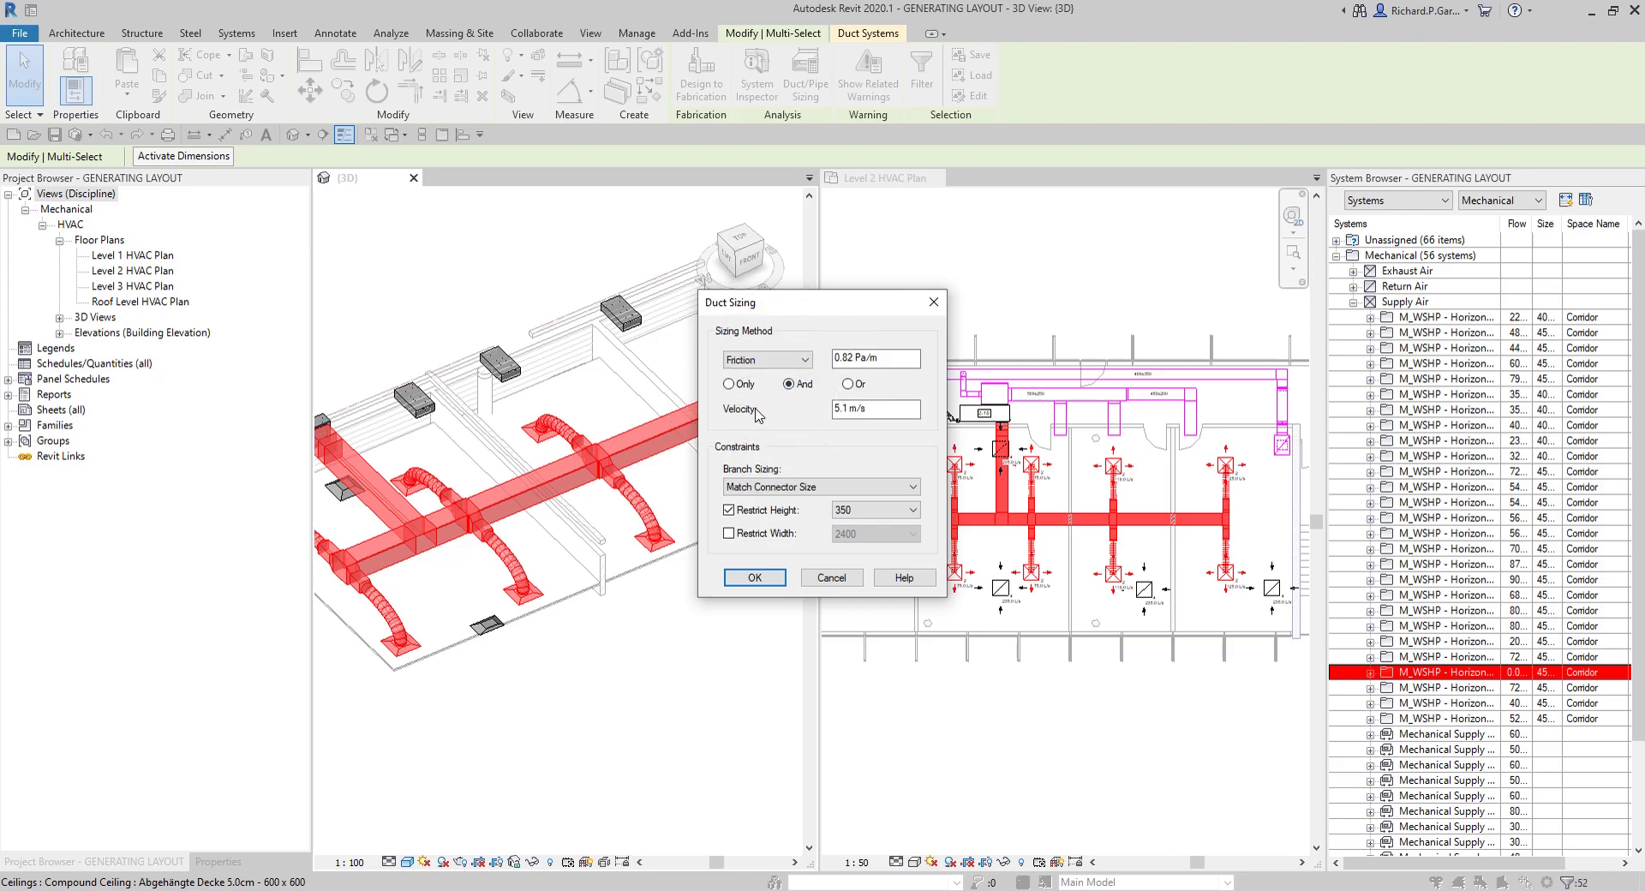
{"action": "left_click", "coordinate": [759, 364]}
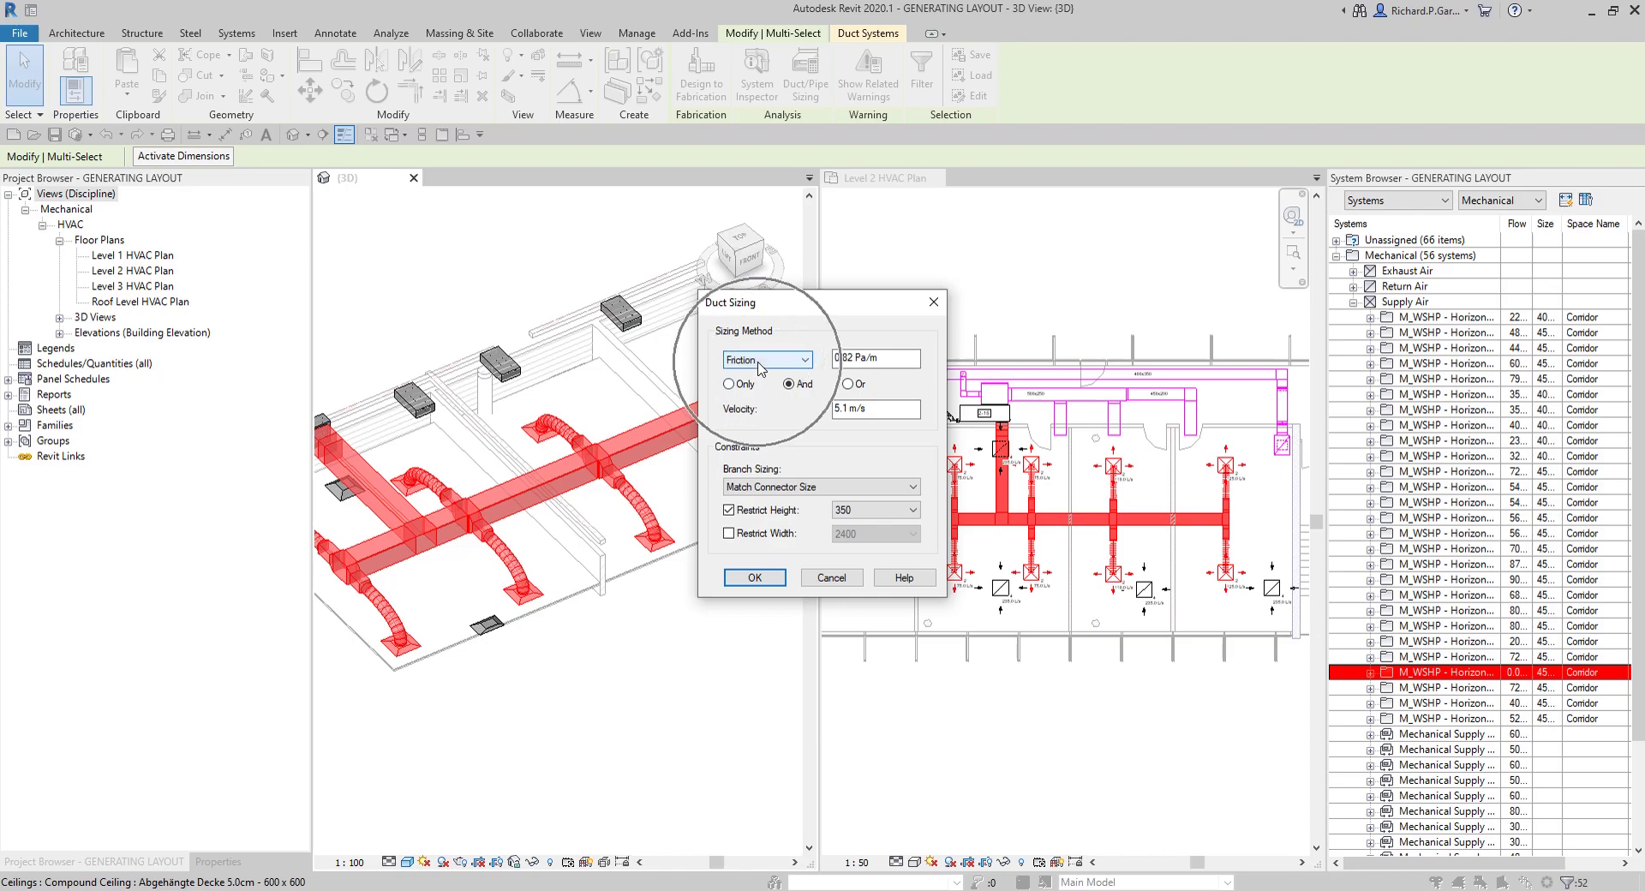
{"action": "left_click", "coordinate": [758, 413]}
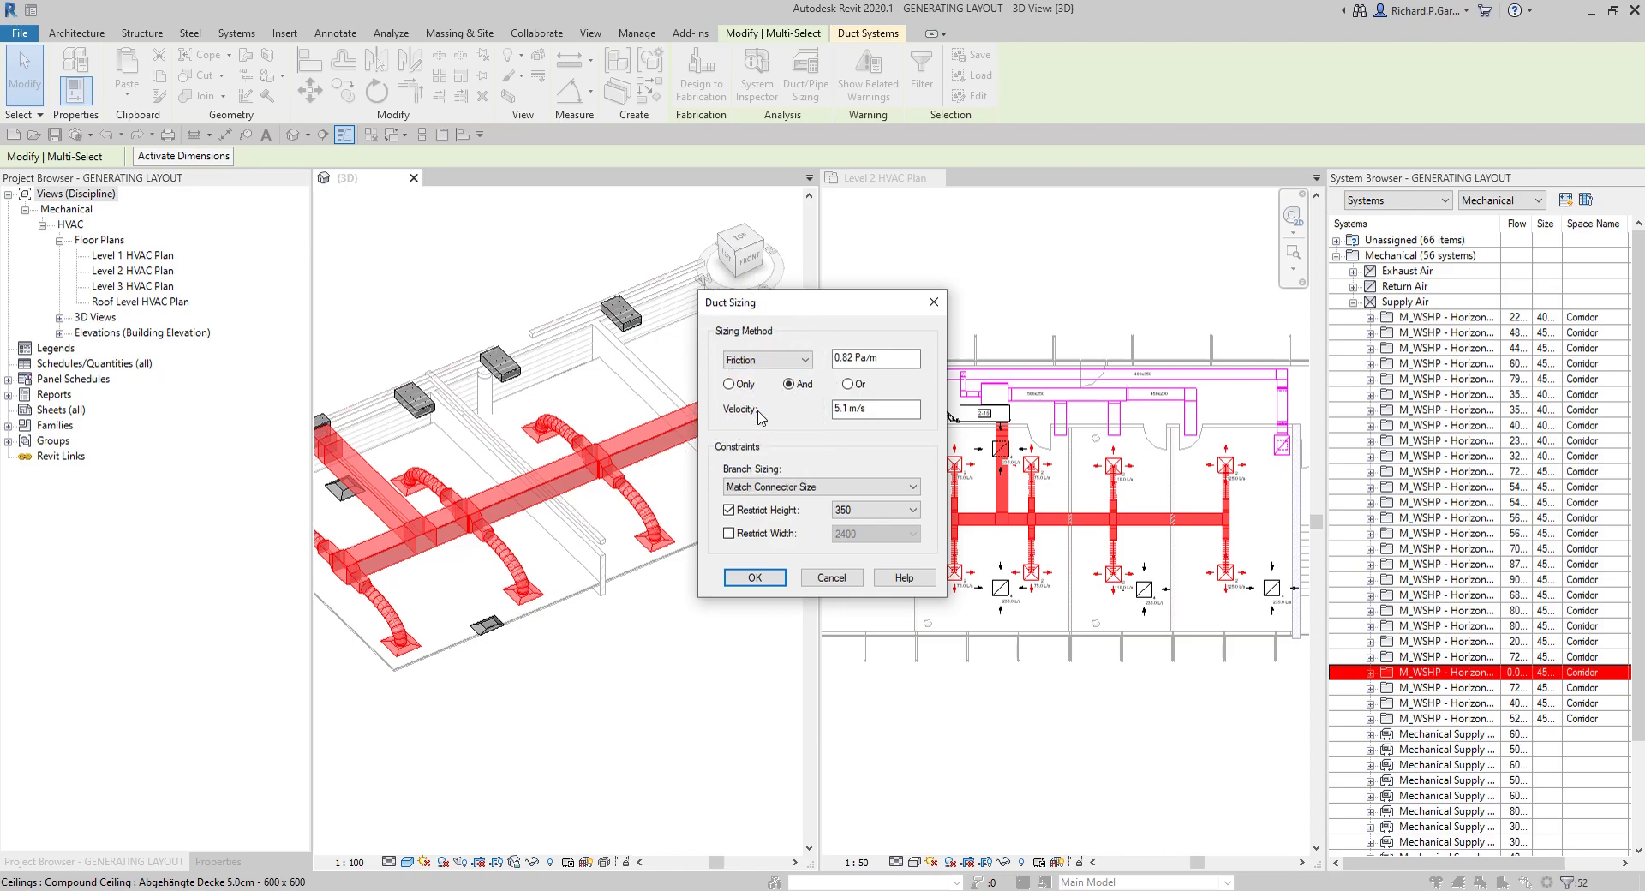
{"action": "left_click", "coordinate": [889, 361]}
{"action": "left_click", "coordinate": [890, 361]}
{"action": "left_click", "coordinate": [890, 361]}
{"action": "left_click", "coordinate": [883, 408]}
Return the sizing criterion to Friction Only, and try the Or option with Velocity as the alternative
{"action": "left_click", "coordinate": [803, 360]}
{"action": "left_click", "coordinate": [788, 374]}
{"action": "left_click", "coordinate": [742, 382]}
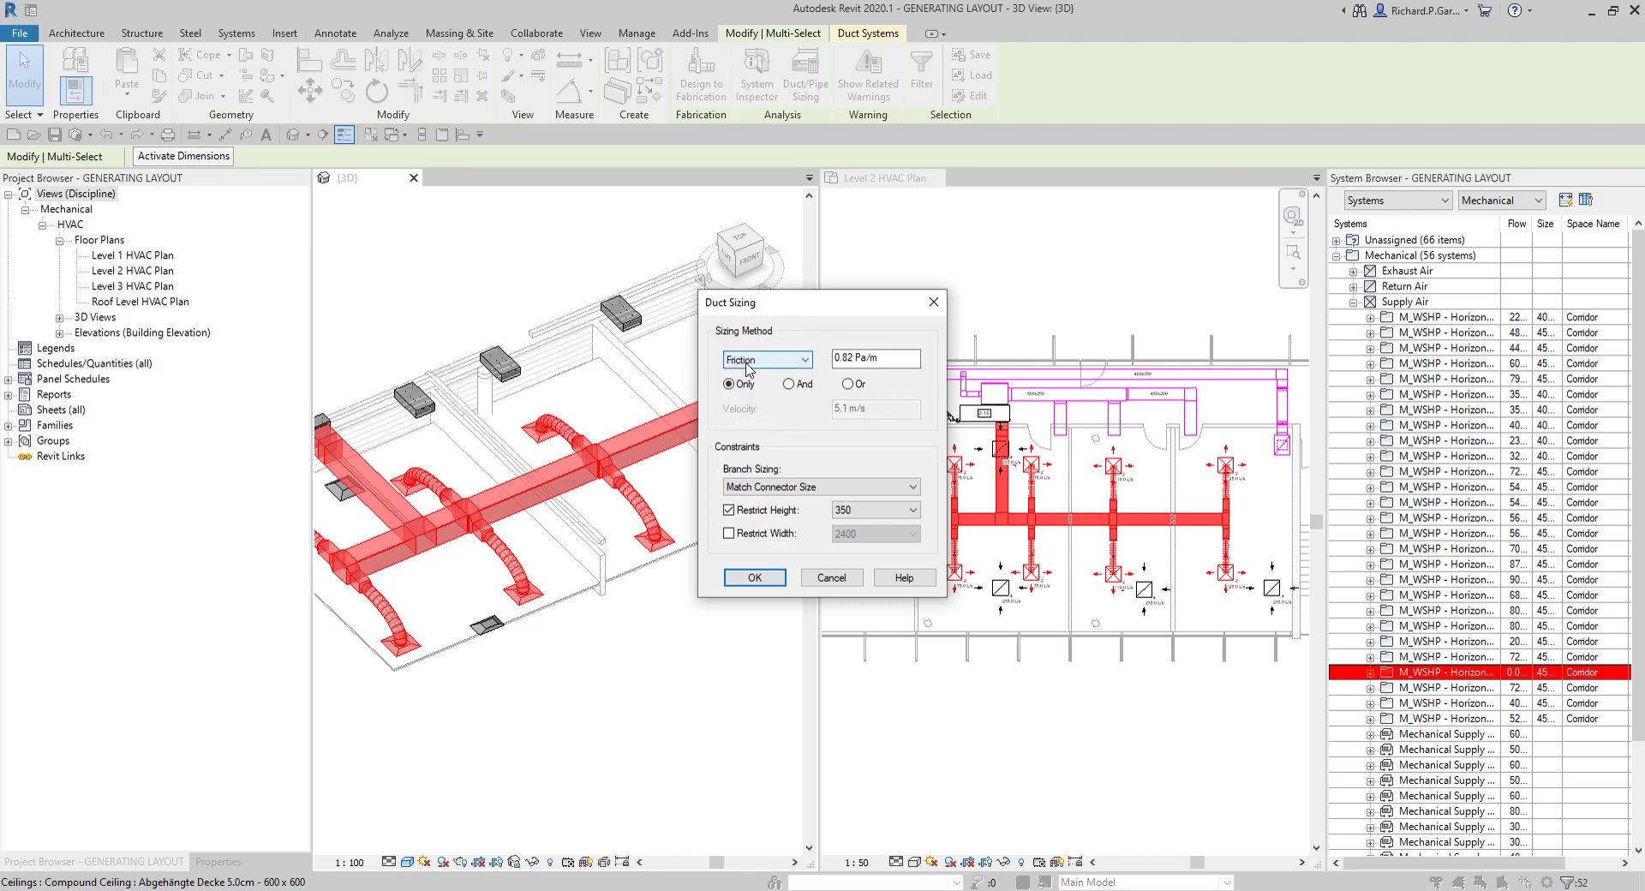
{"action": "left_click", "coordinate": [884, 358]}
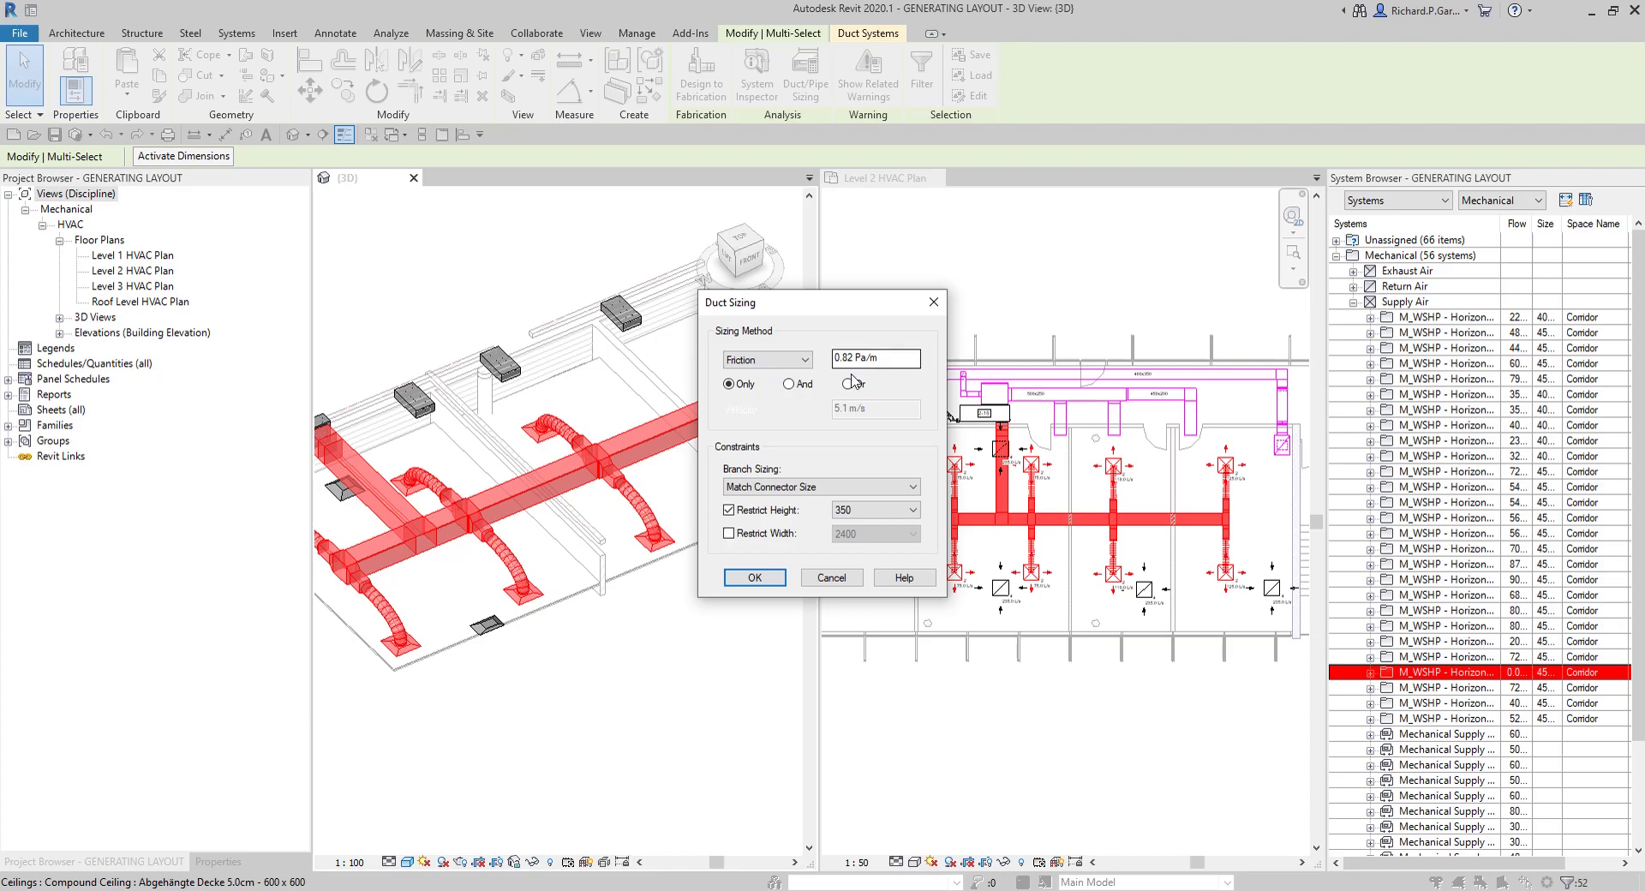
{"action": "left_click", "coordinate": [859, 387]}
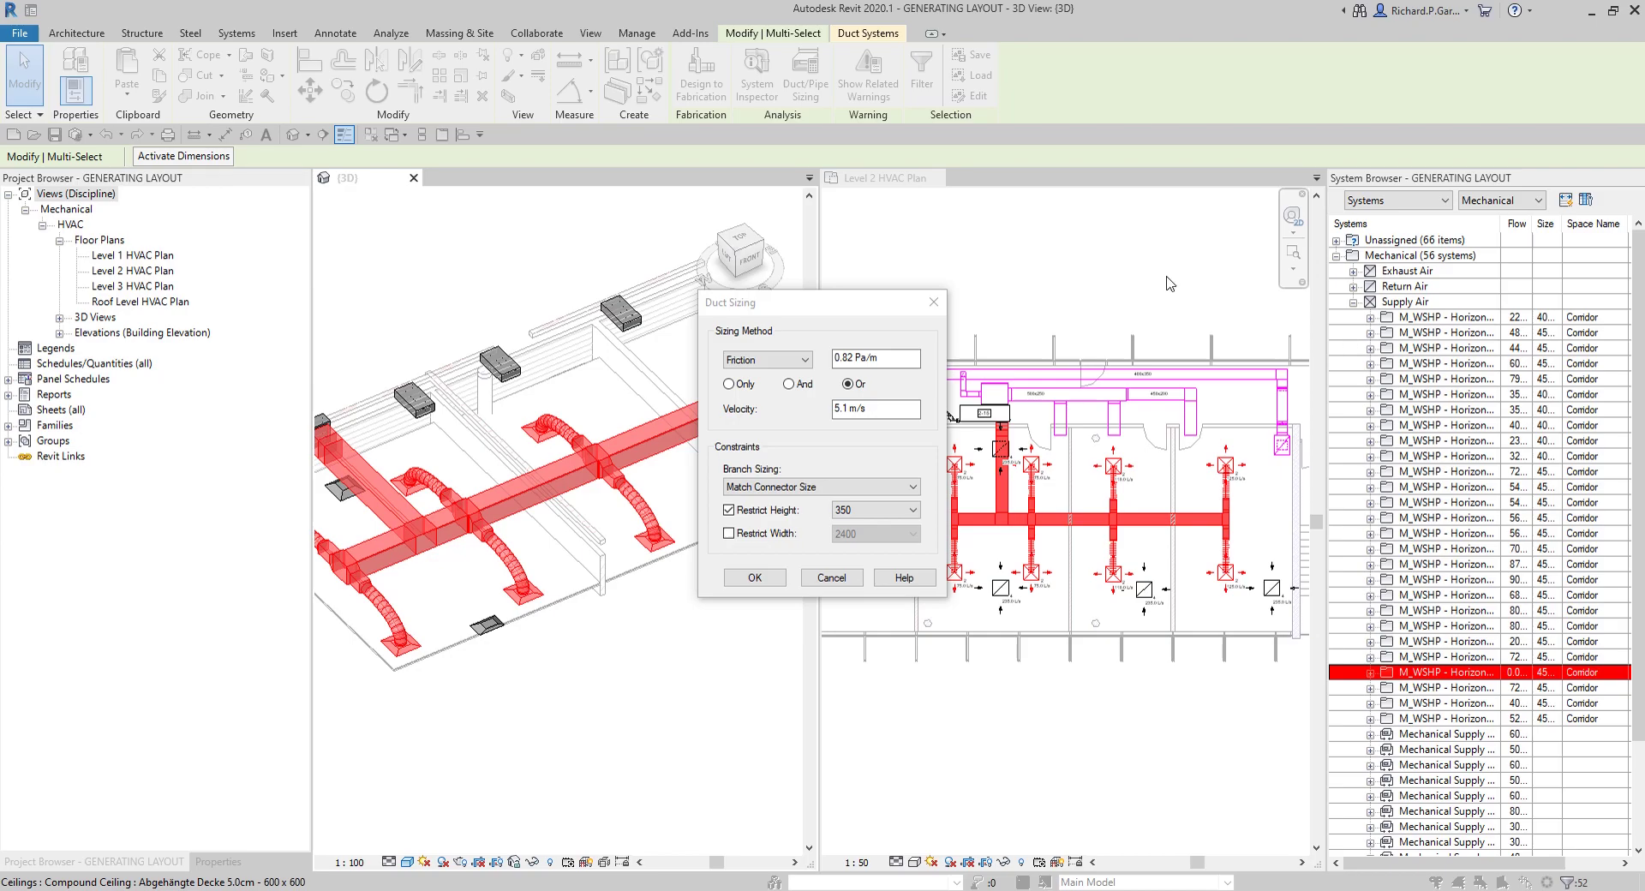
Try Equal Friction and Static Regain as the sizing method, and switch back to Friction
{"action": "left_click", "coordinate": [805, 360]}
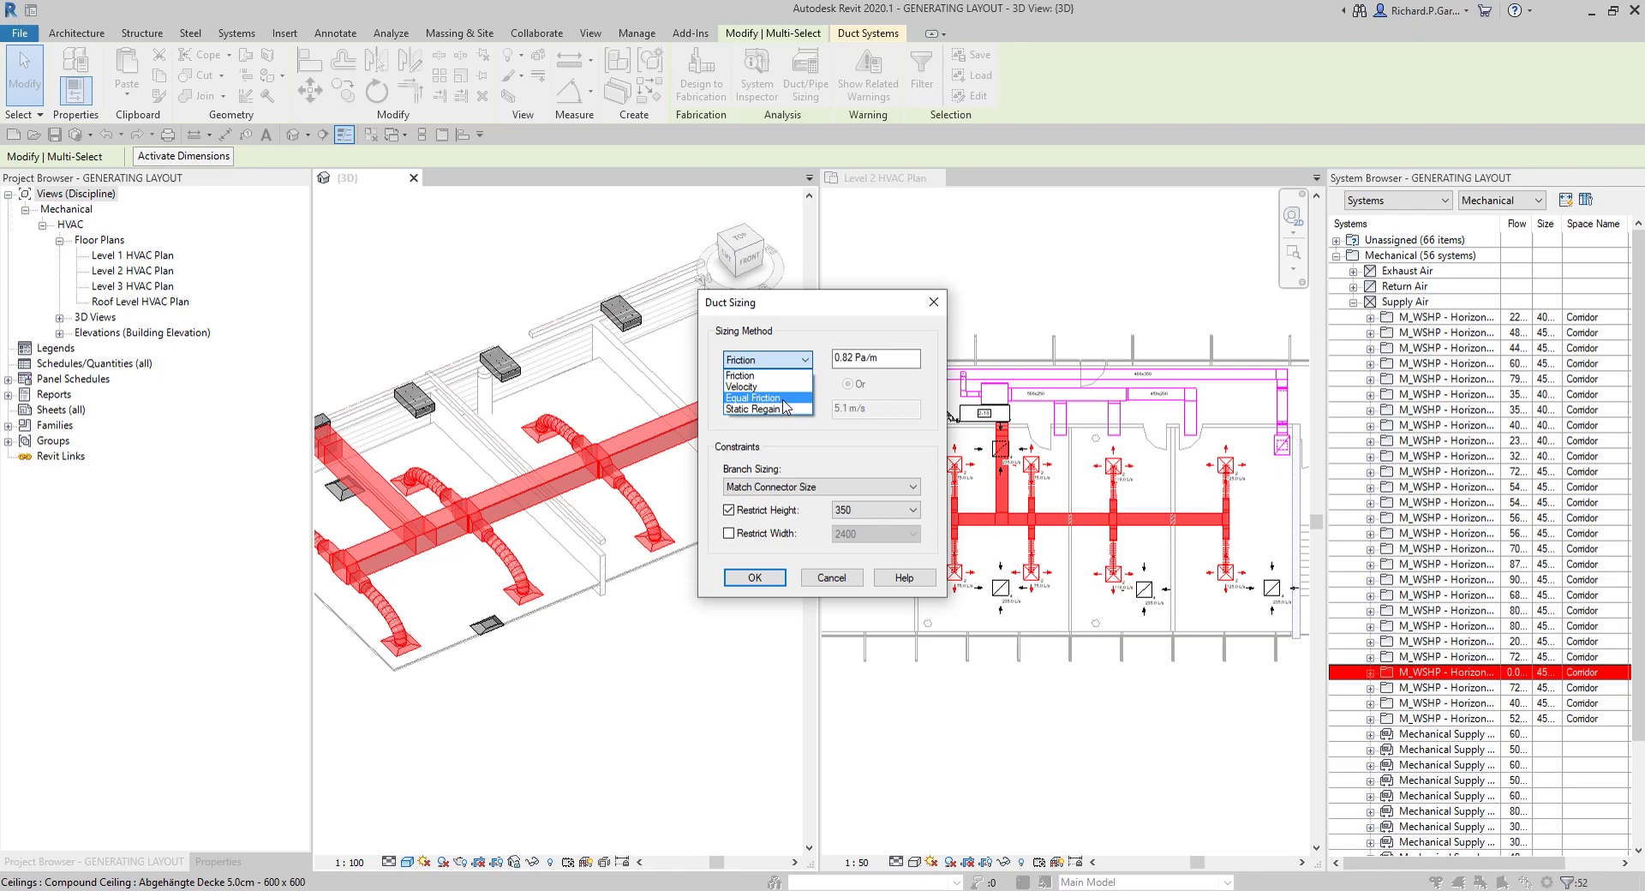
{"action": "left_click", "coordinate": [783, 400]}
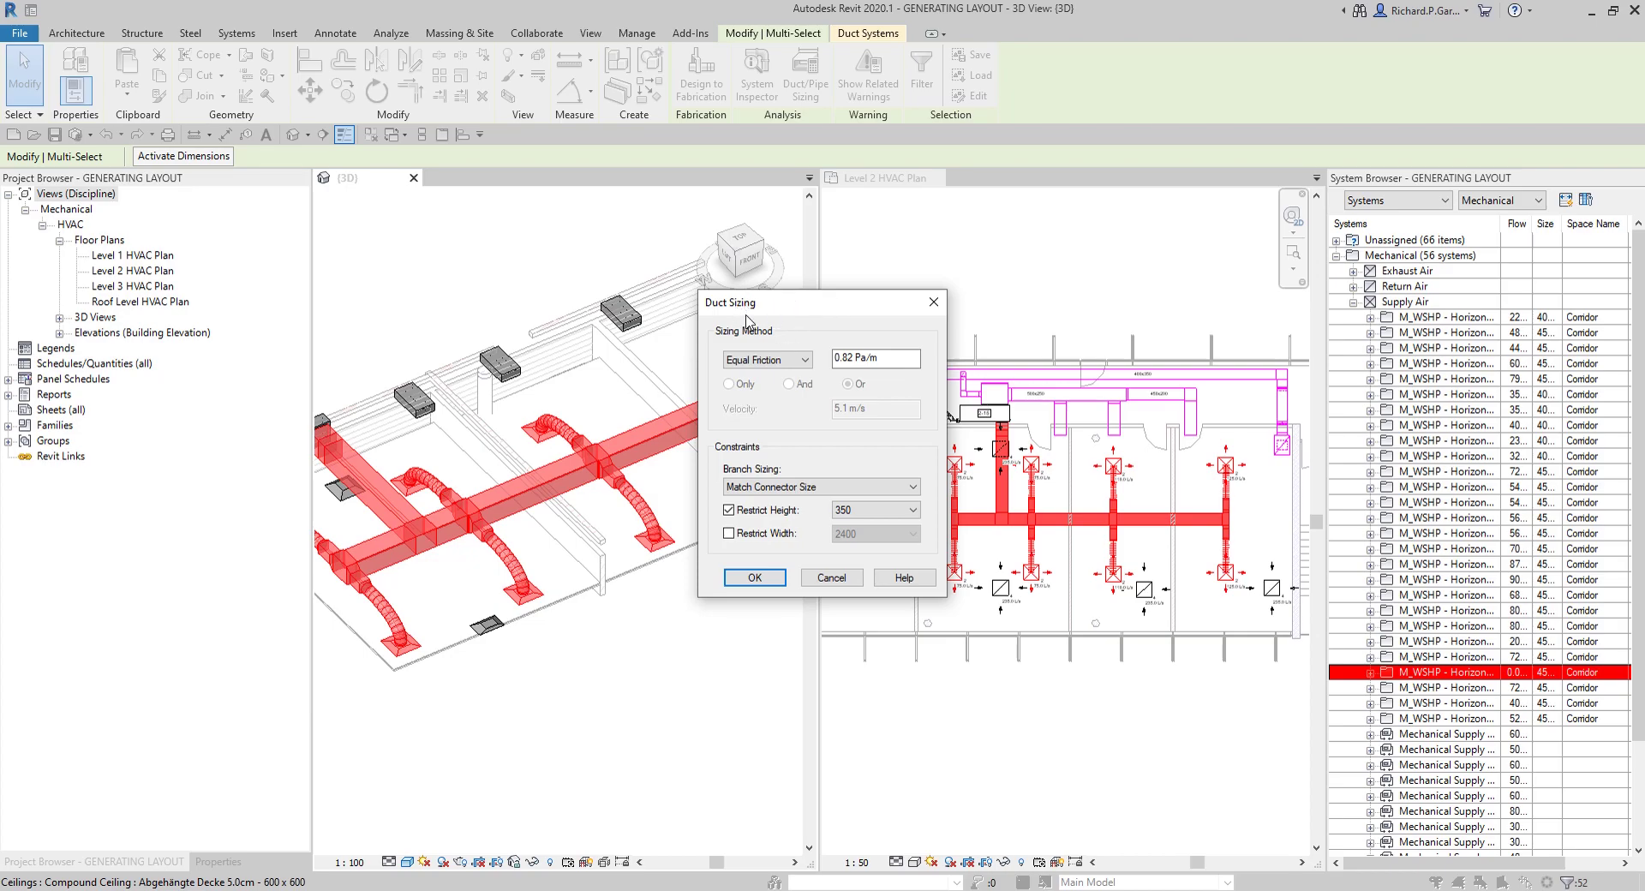
{"action": "left_click", "coordinate": [805, 361]}
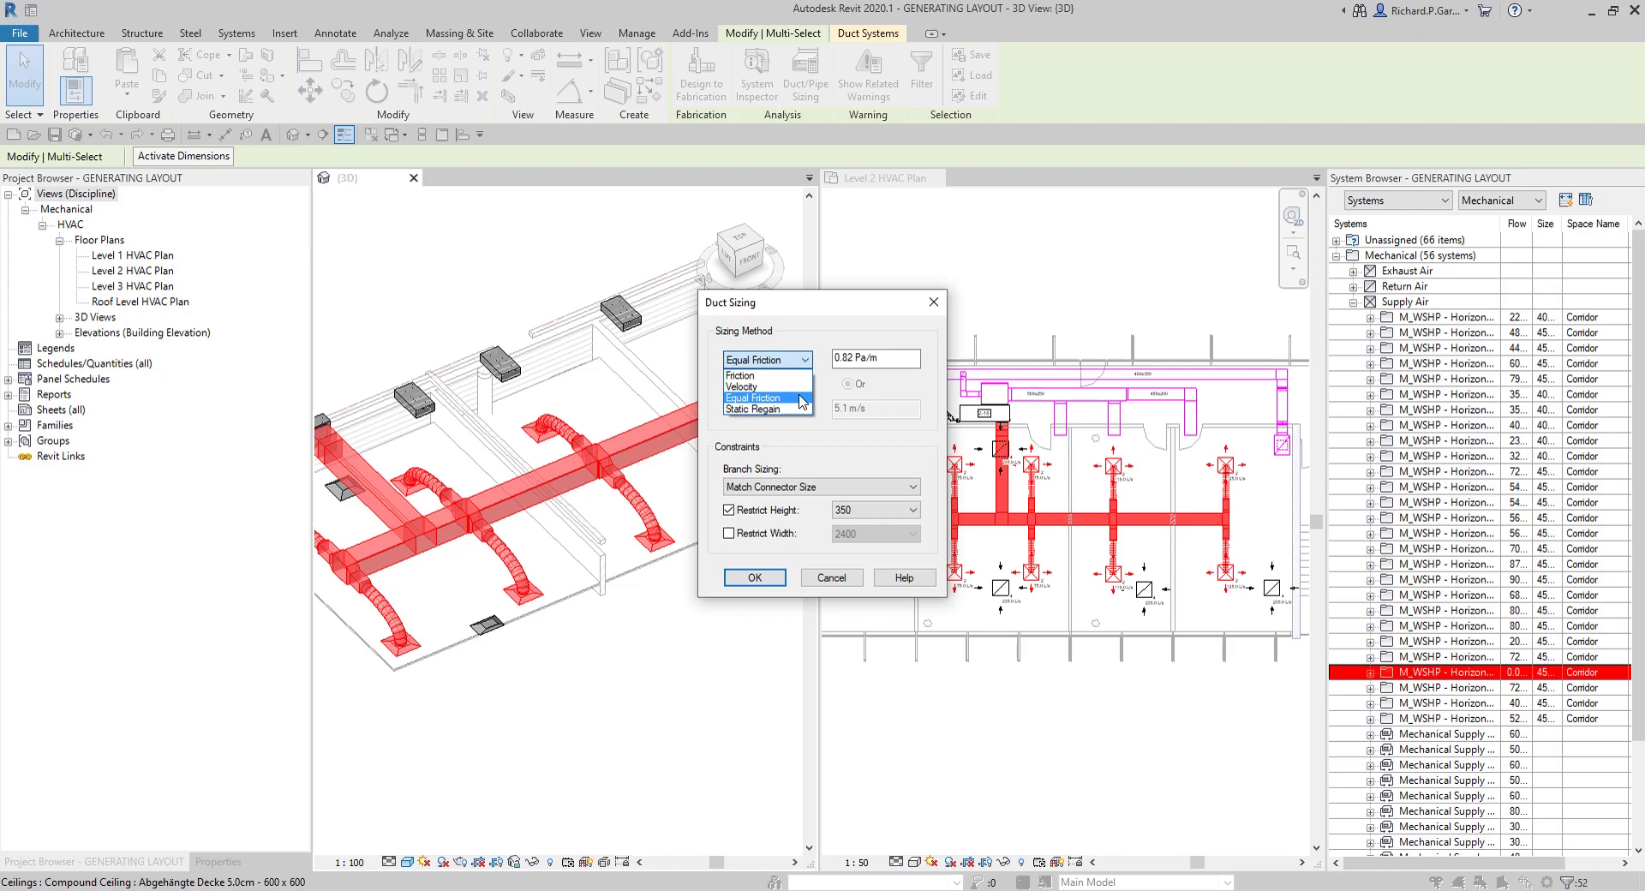
{"action": "left_click", "coordinate": [770, 409]}
{"action": "left_click", "coordinate": [790, 360]}
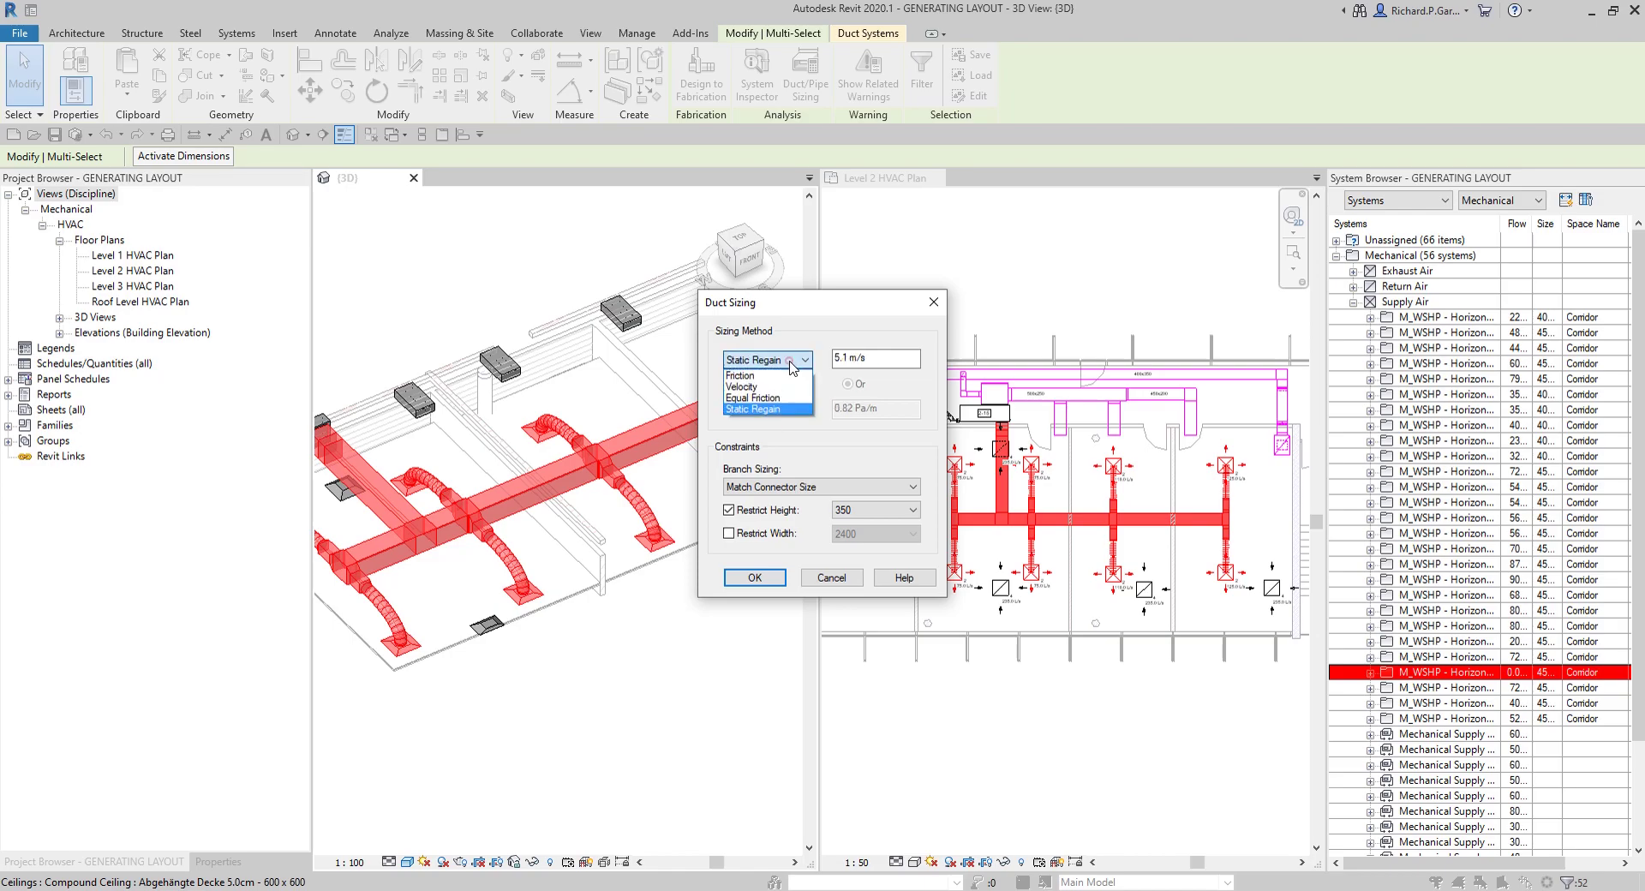
{"action": "left_click", "coordinate": [755, 397]}
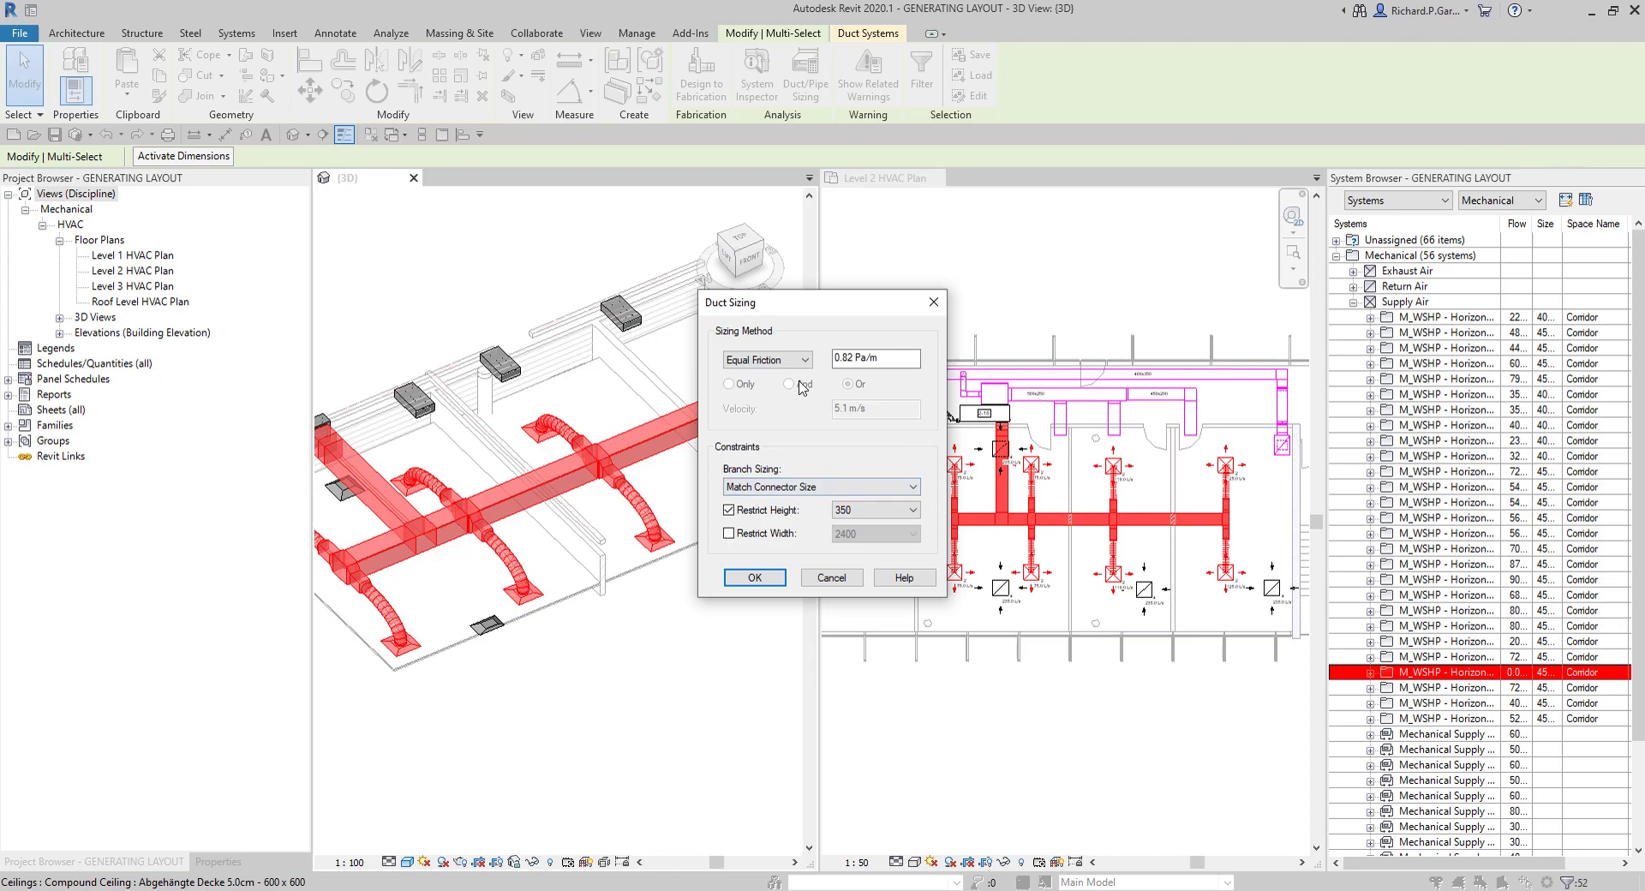
{"action": "left_click", "coordinate": [792, 363]}
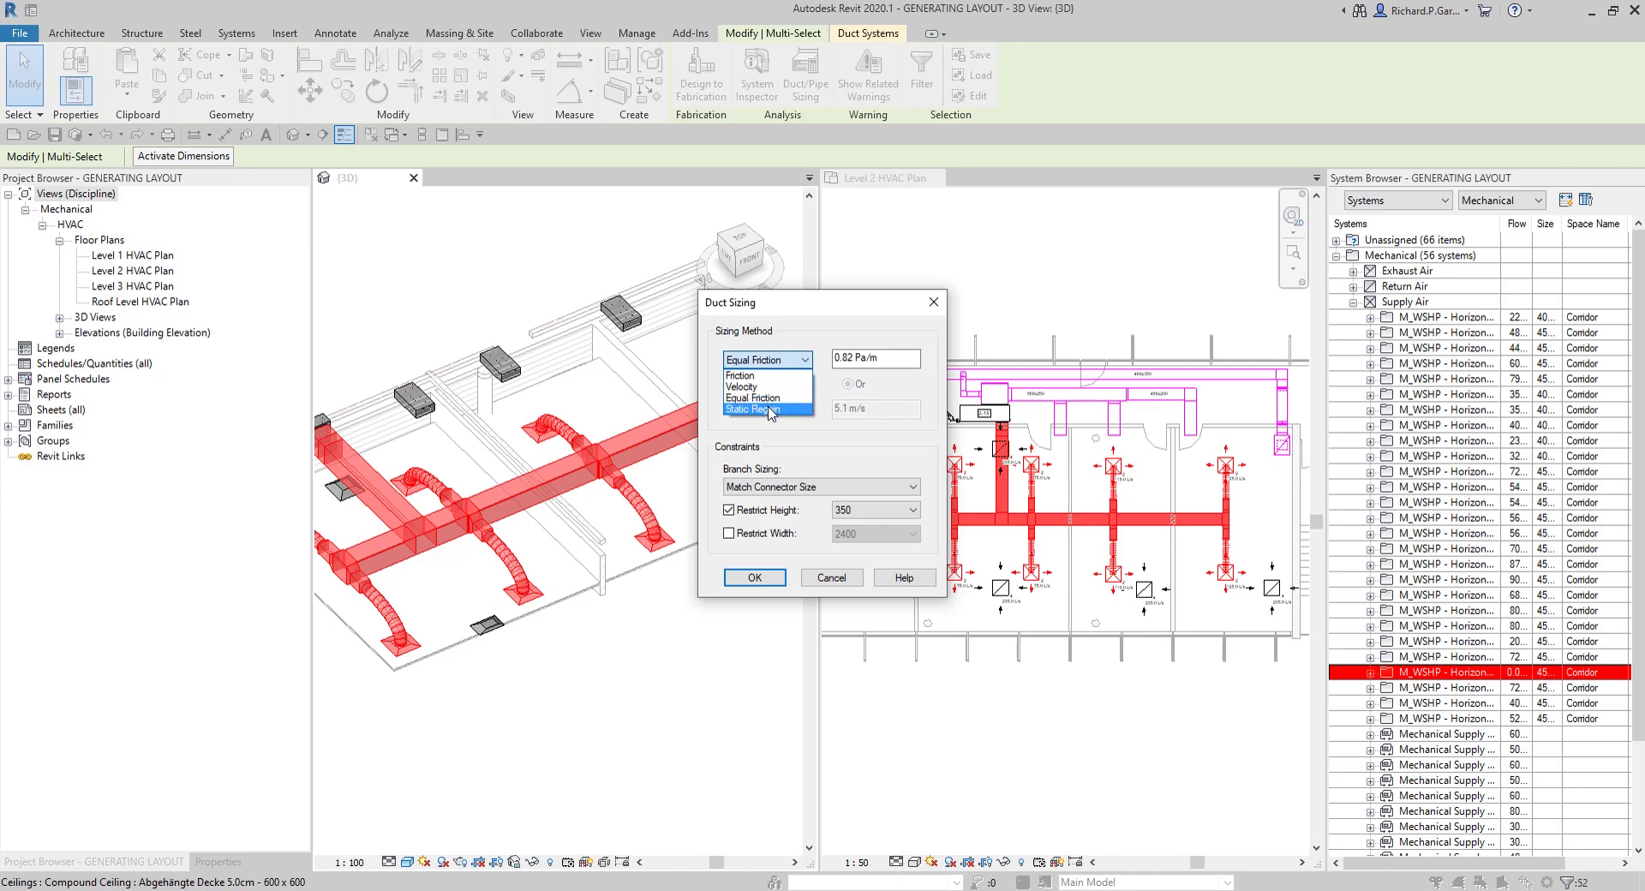
{"action": "left_click", "coordinate": [741, 376]}
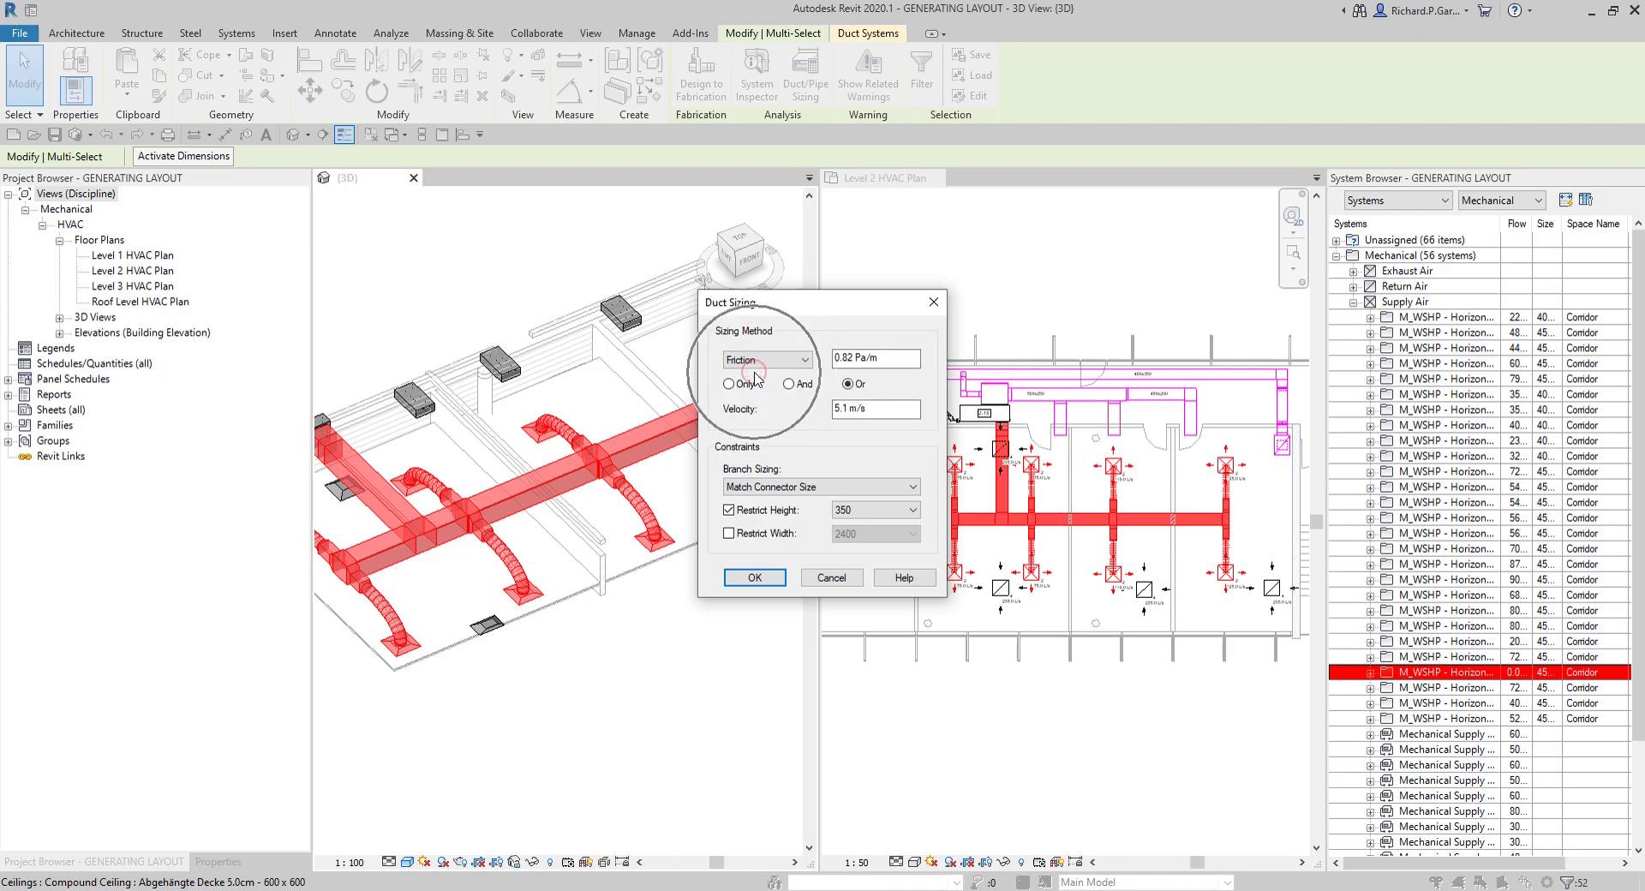
Size the selected ducts by Friction Only, with branch sizing set to Larger of Connector and Calculated
{"action": "left_click", "coordinate": [949, 417]}
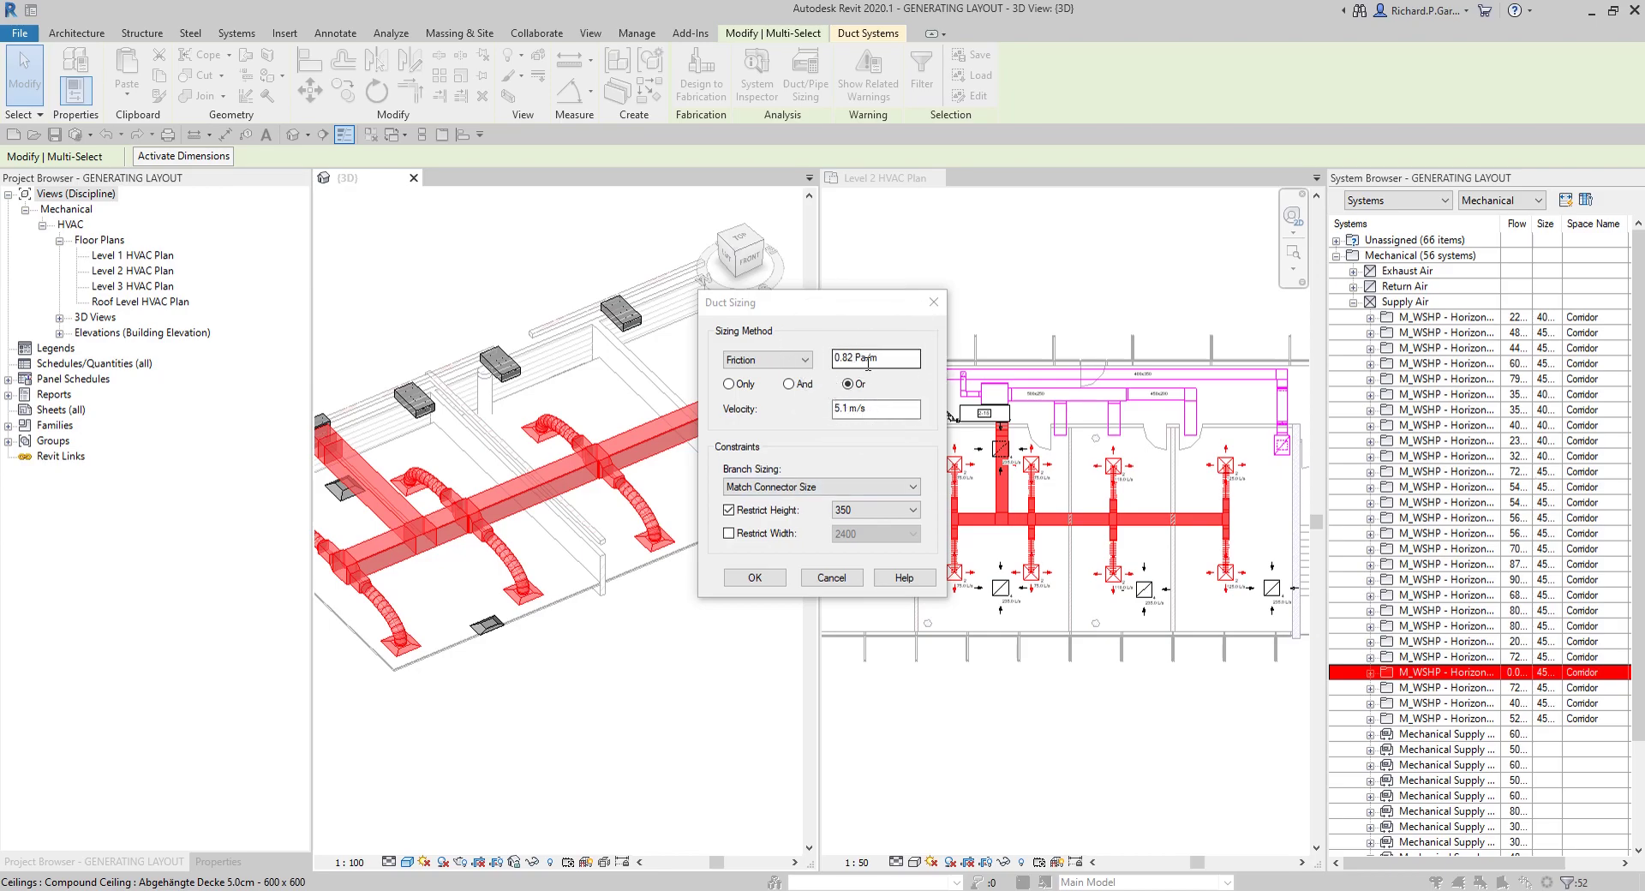
{"action": "left_click", "coordinate": [734, 385]}
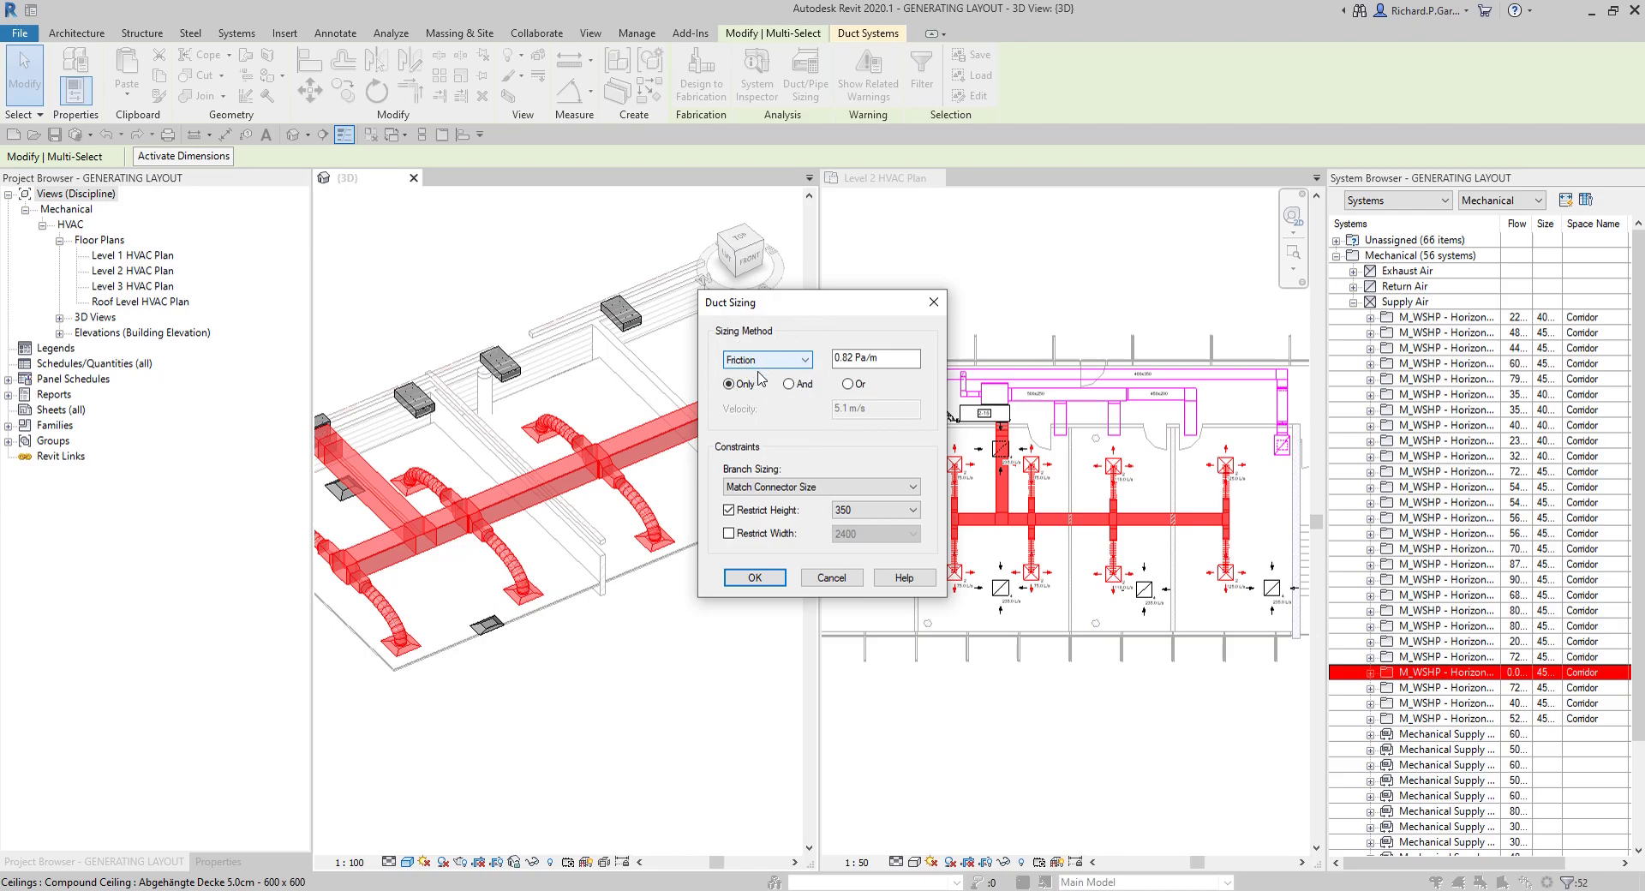
{"action": "left_click", "coordinate": [858, 364]}
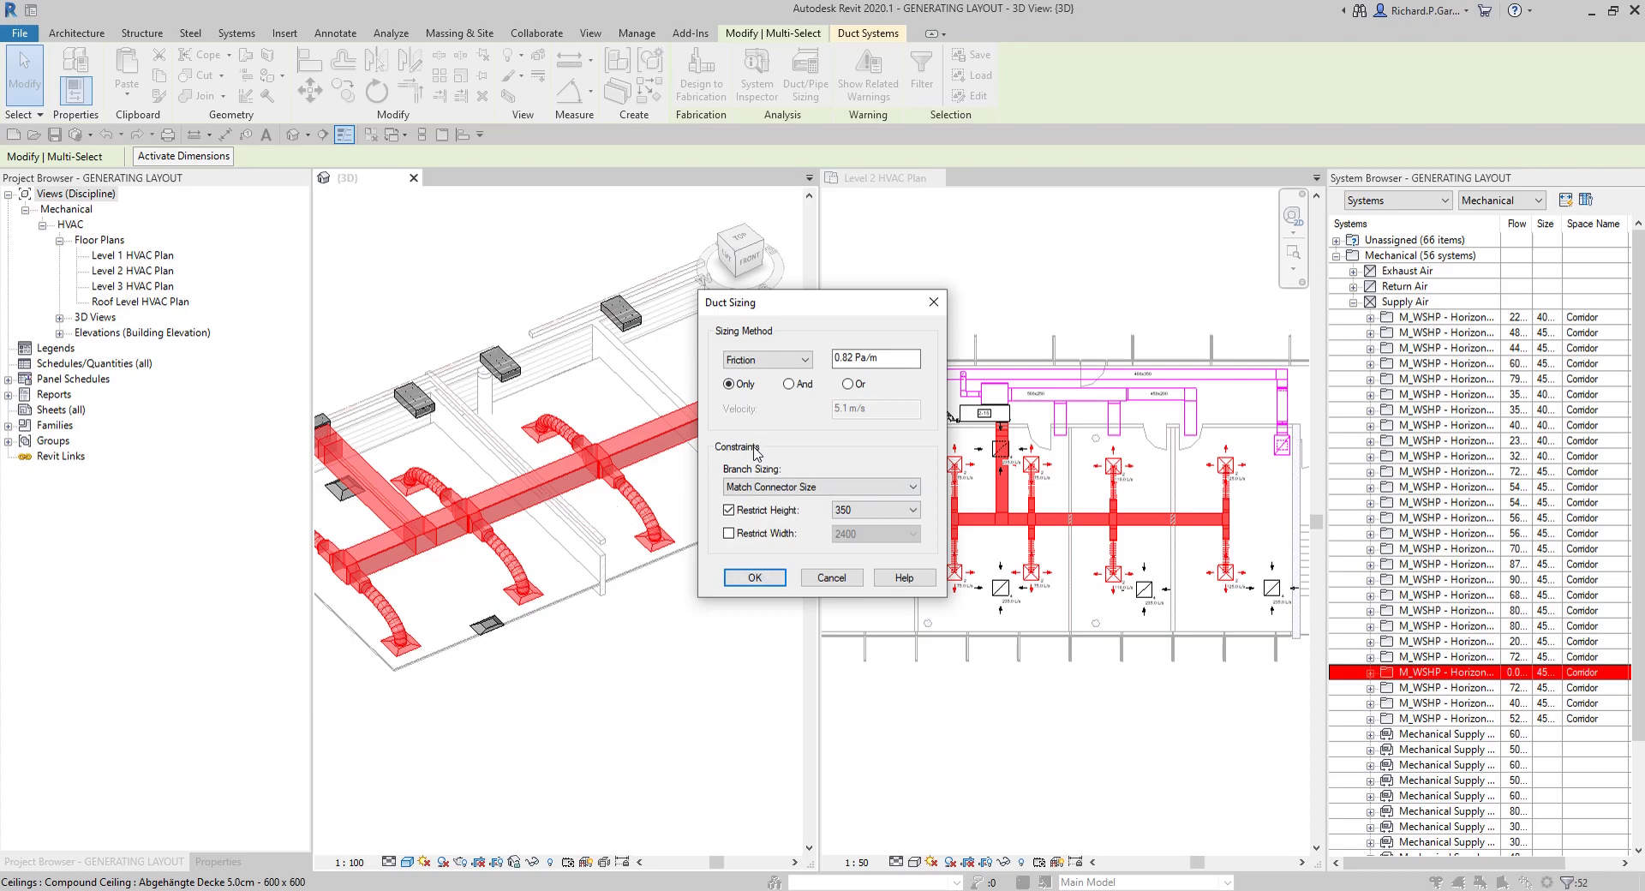
{"action": "left_click", "coordinate": [783, 487]}
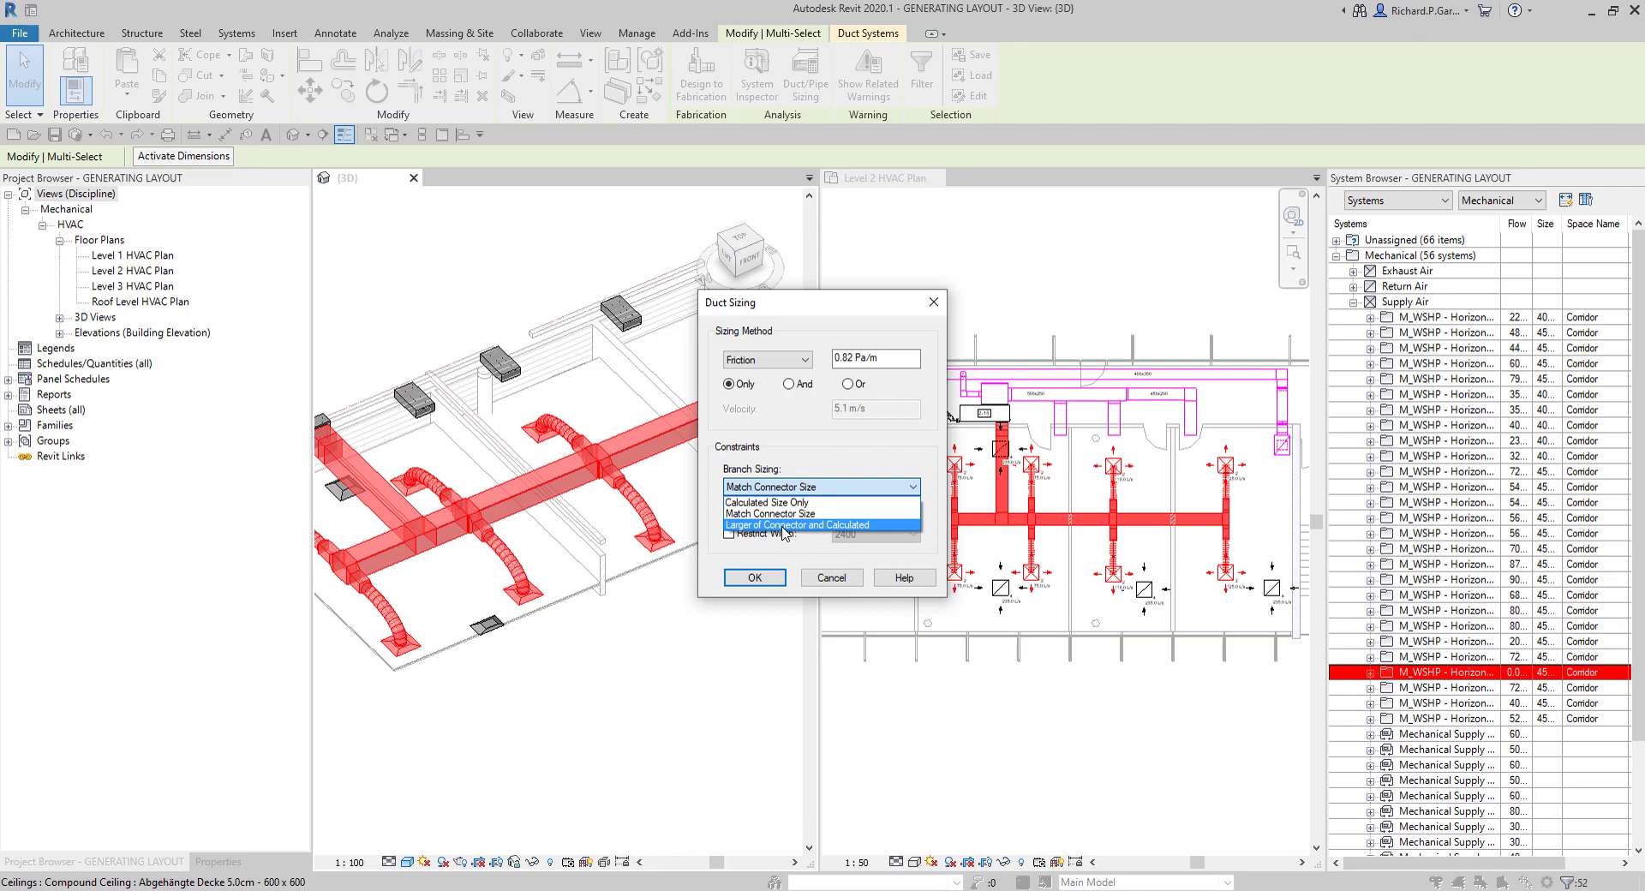
{"action": "left_click", "coordinate": [782, 525]}
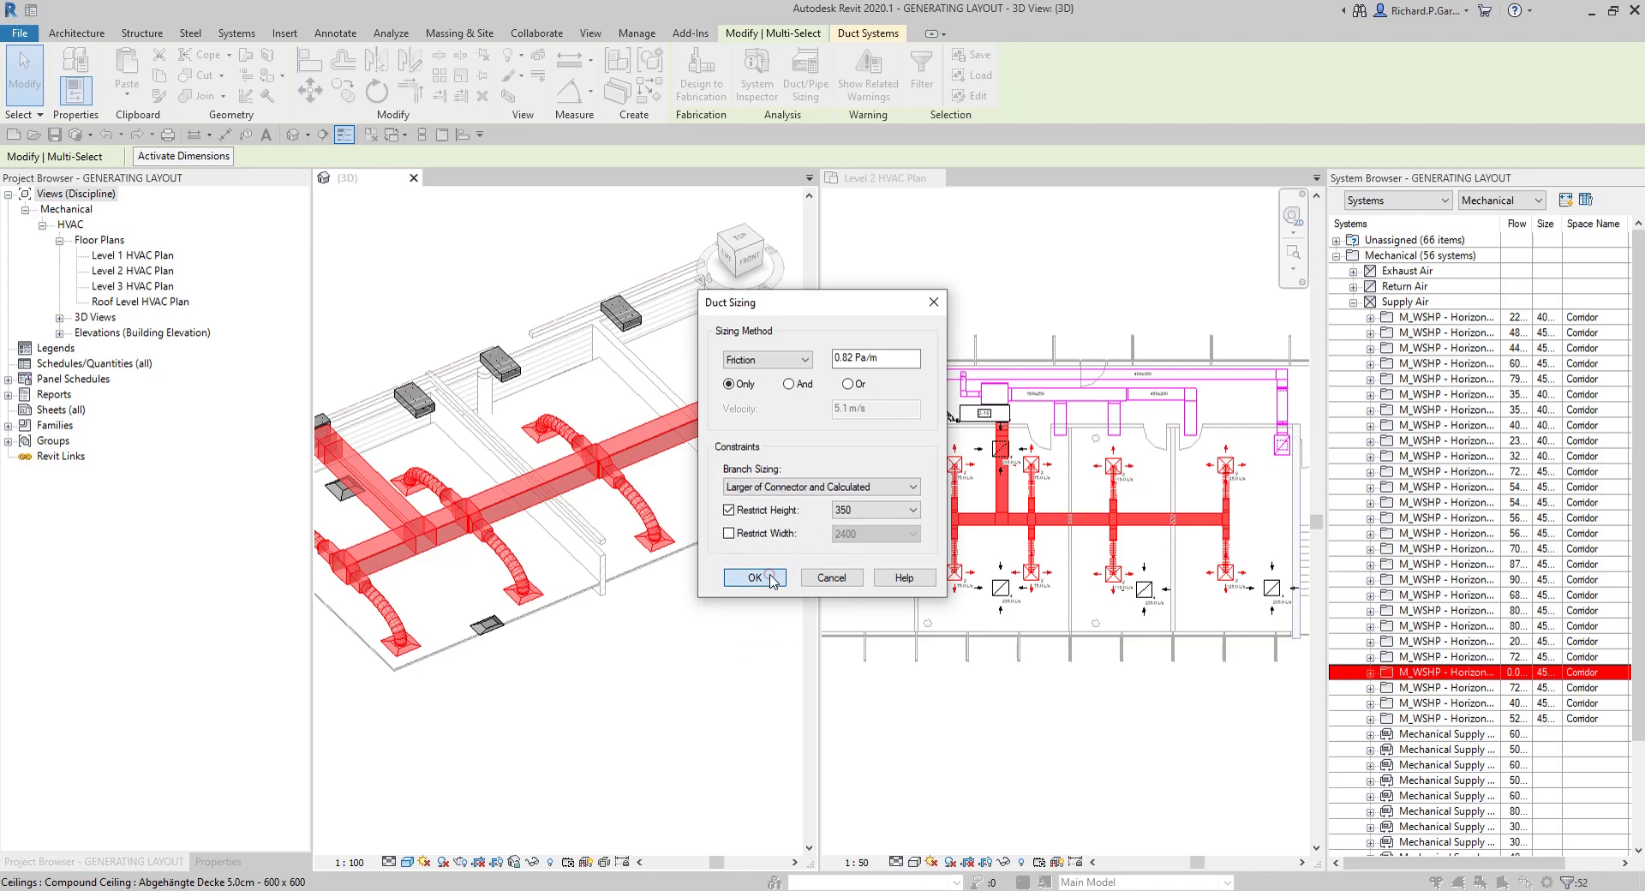
{"action": "left_click", "coordinate": [771, 580]}
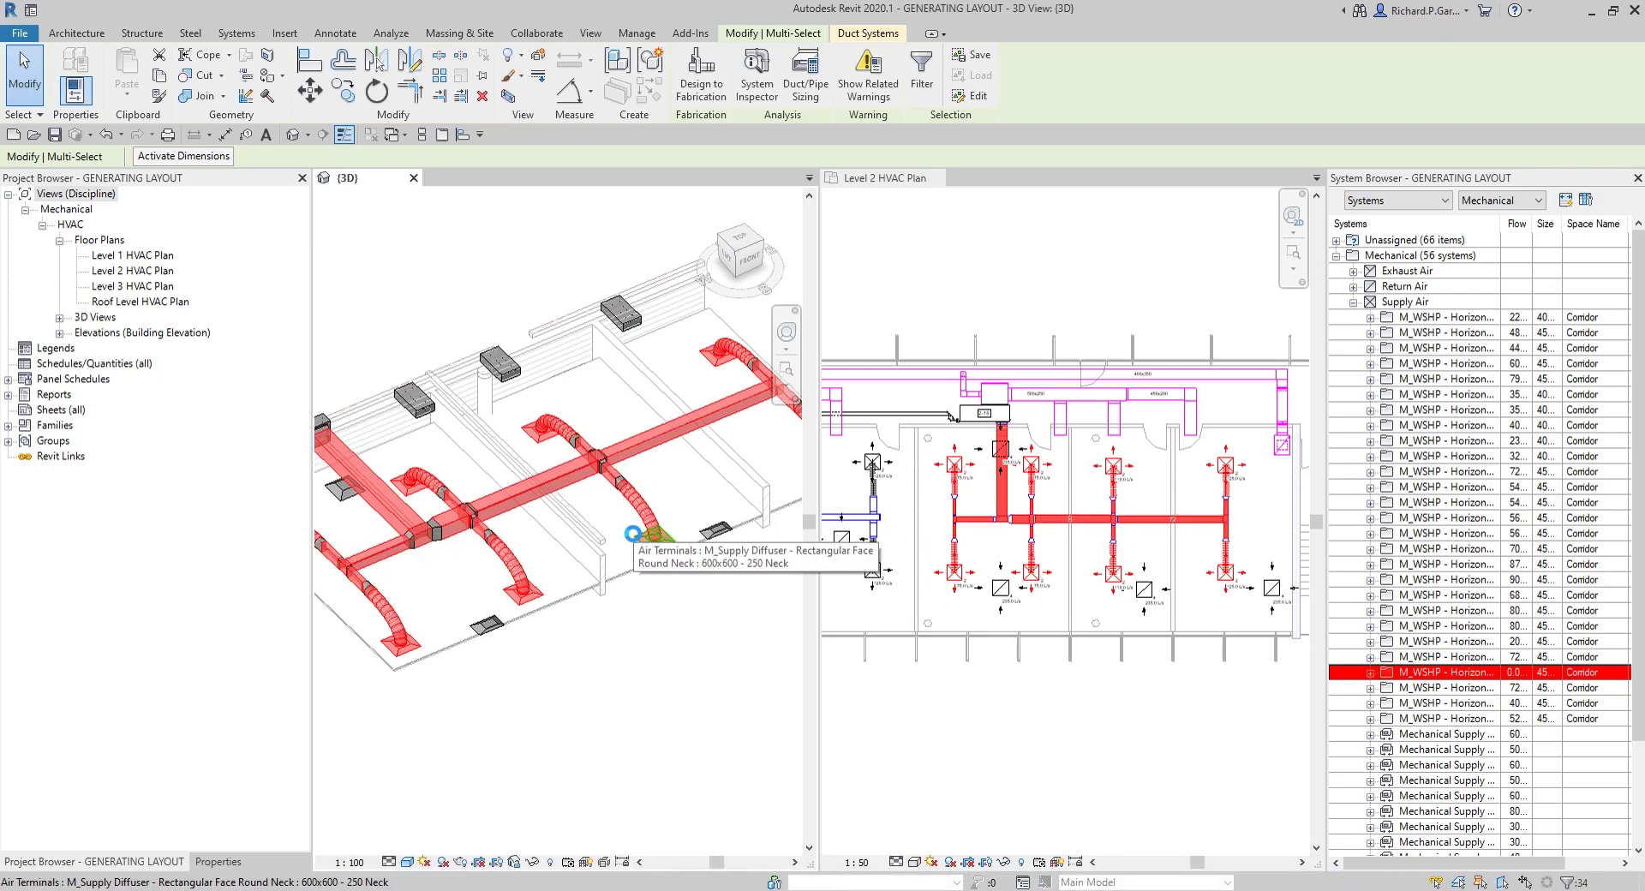
Clear the selection and examine the resized main duct, branches and flex connections from several angles in the 3D view
{"action": "left_click", "coordinate": [614, 696]}
{"action": "middle_click_drag", "start_coordinate": [572, 690], "coordinate": [647, 661], "text": "shift"}
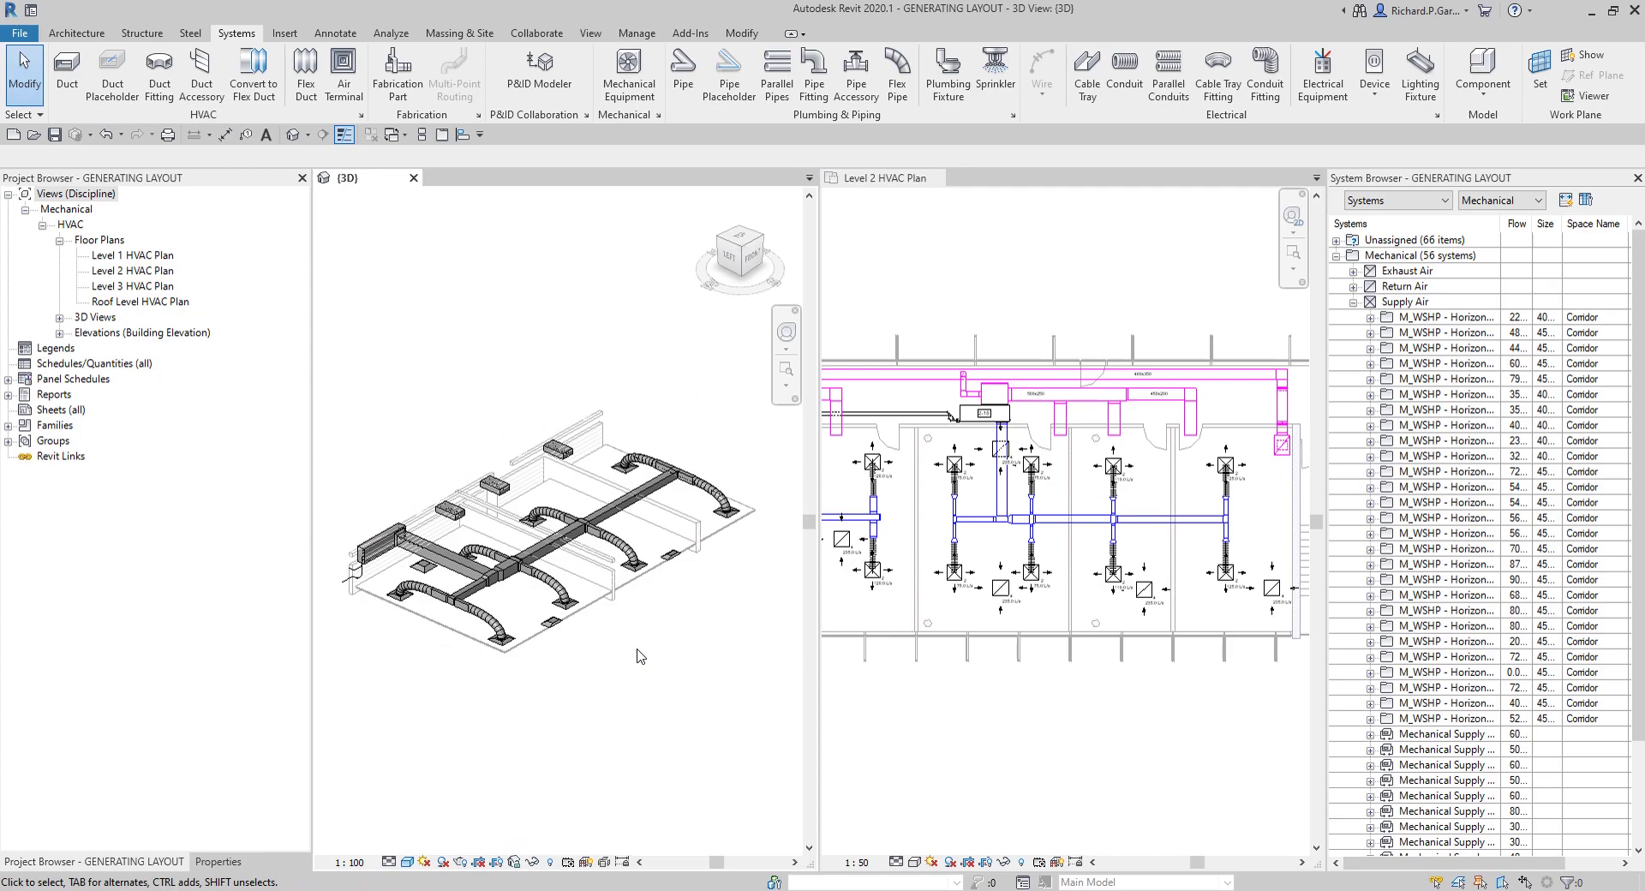
{"action": "middle_click_drag", "start_coordinate": [638, 657], "coordinate": [541, 653], "text": "shift"}
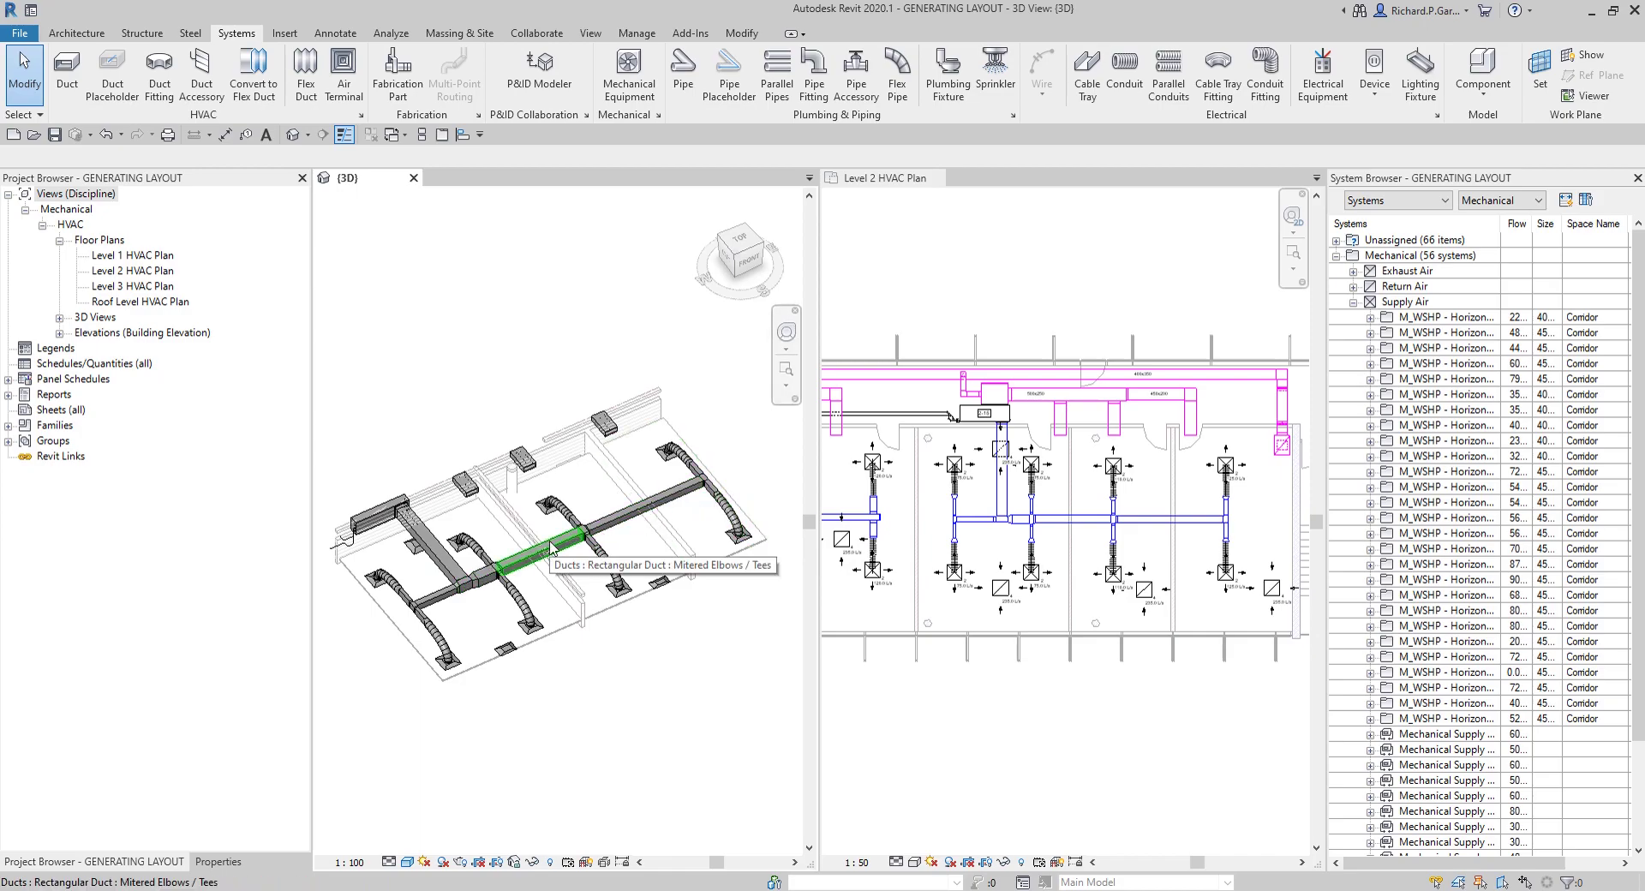
{"action": "middle_click_drag", "start_coordinate": [551, 549], "coordinate": [535, 553], "text": "shift"}
{"action": "scroll", "coordinate": [635, 654], "scroll_direction": "up", "scroll_amount": 3}
{"action": "middle_click_drag", "start_coordinate": [635, 654], "coordinate": [613, 724], "text": "shift"}
{"action": "scroll", "coordinate": [613, 725], "scroll_direction": "down", "scroll_amount": 4}
{"action": "middle_click_drag", "start_coordinate": [668, 639], "coordinate": [684, 631], "text": "shift"}
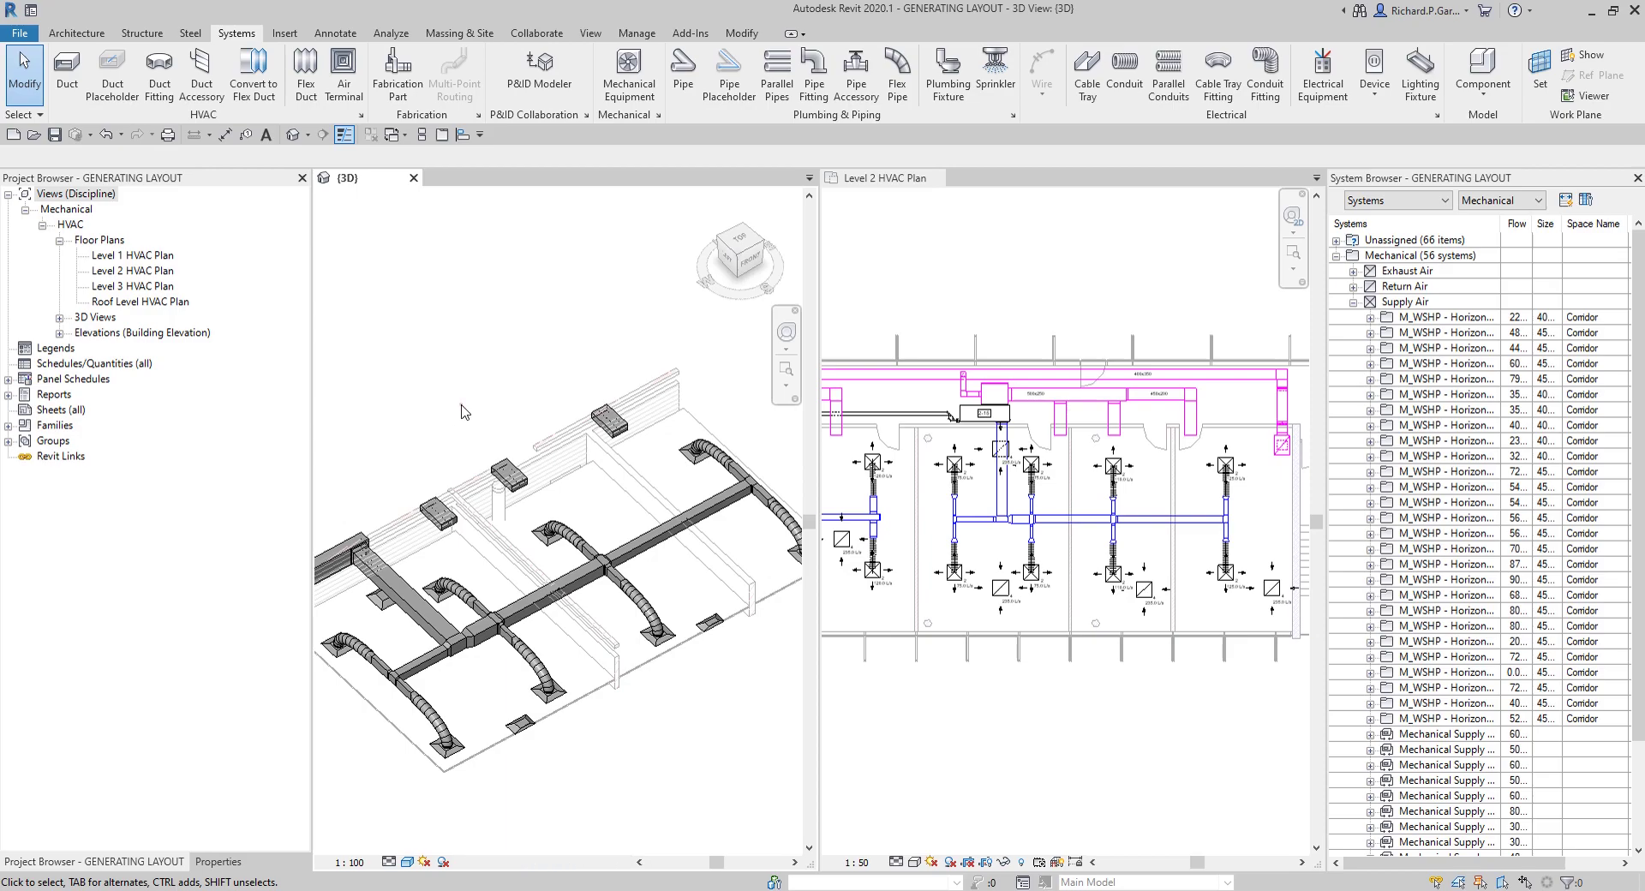
Select the whole connected supply duct network up to its equipment in the 3D view and start the System Inspector on it
{"action": "middle_click_drag", "start_coordinate": [467, 409], "coordinate": [602, 494], "text": "shift"}
{"action": "scroll", "coordinate": [602, 495], "scroll_direction": "up", "scroll_amount": 3}
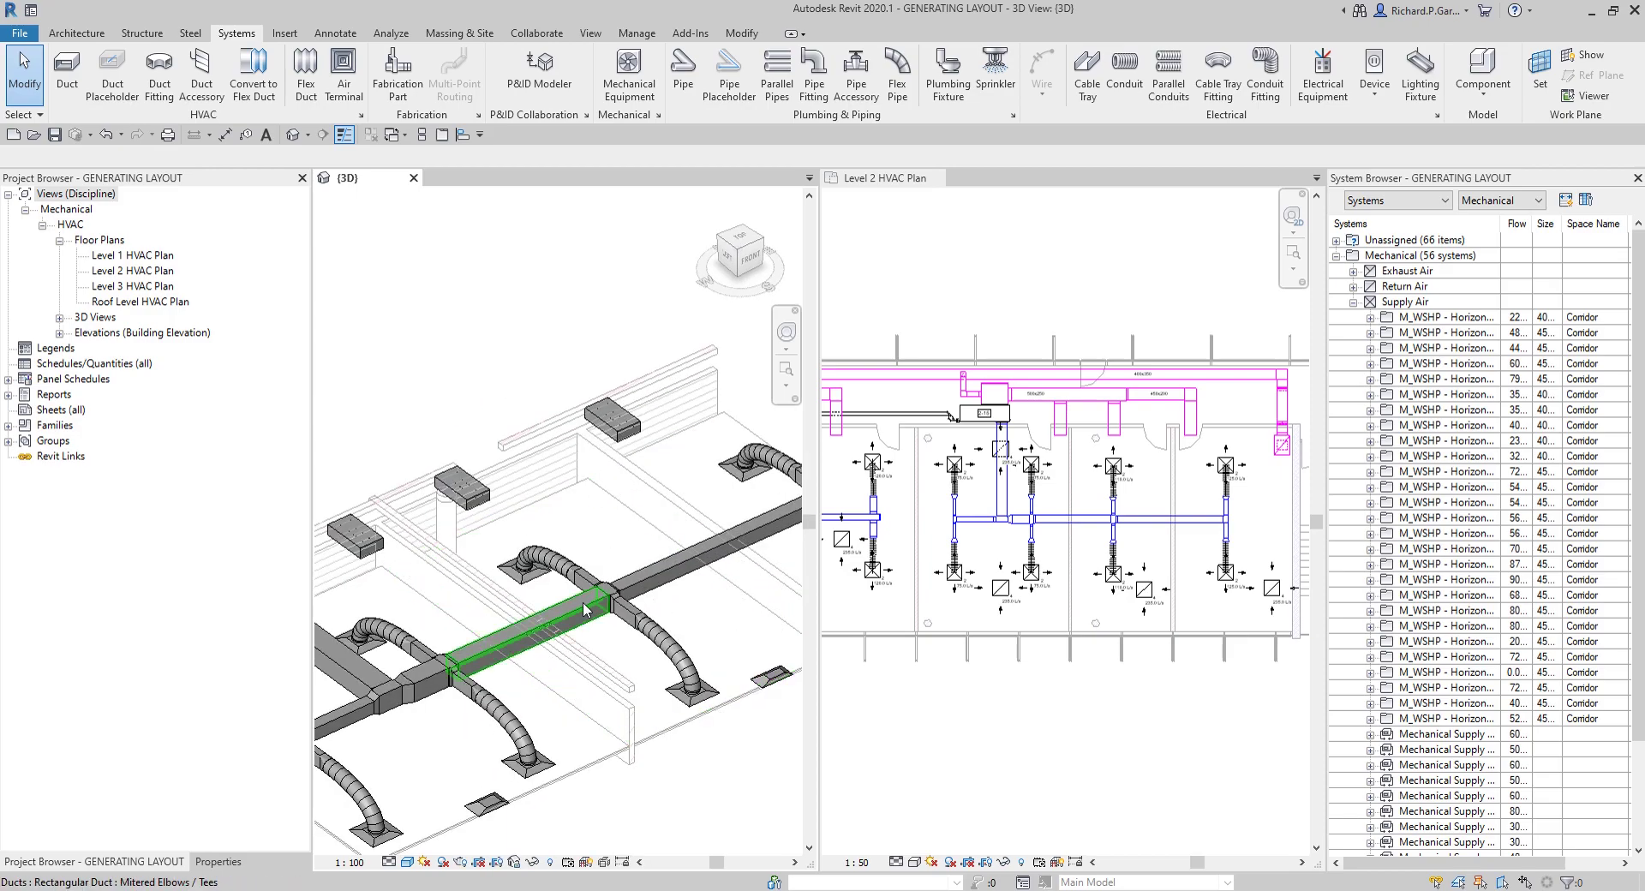
{"action": "key", "text": "Tab"}
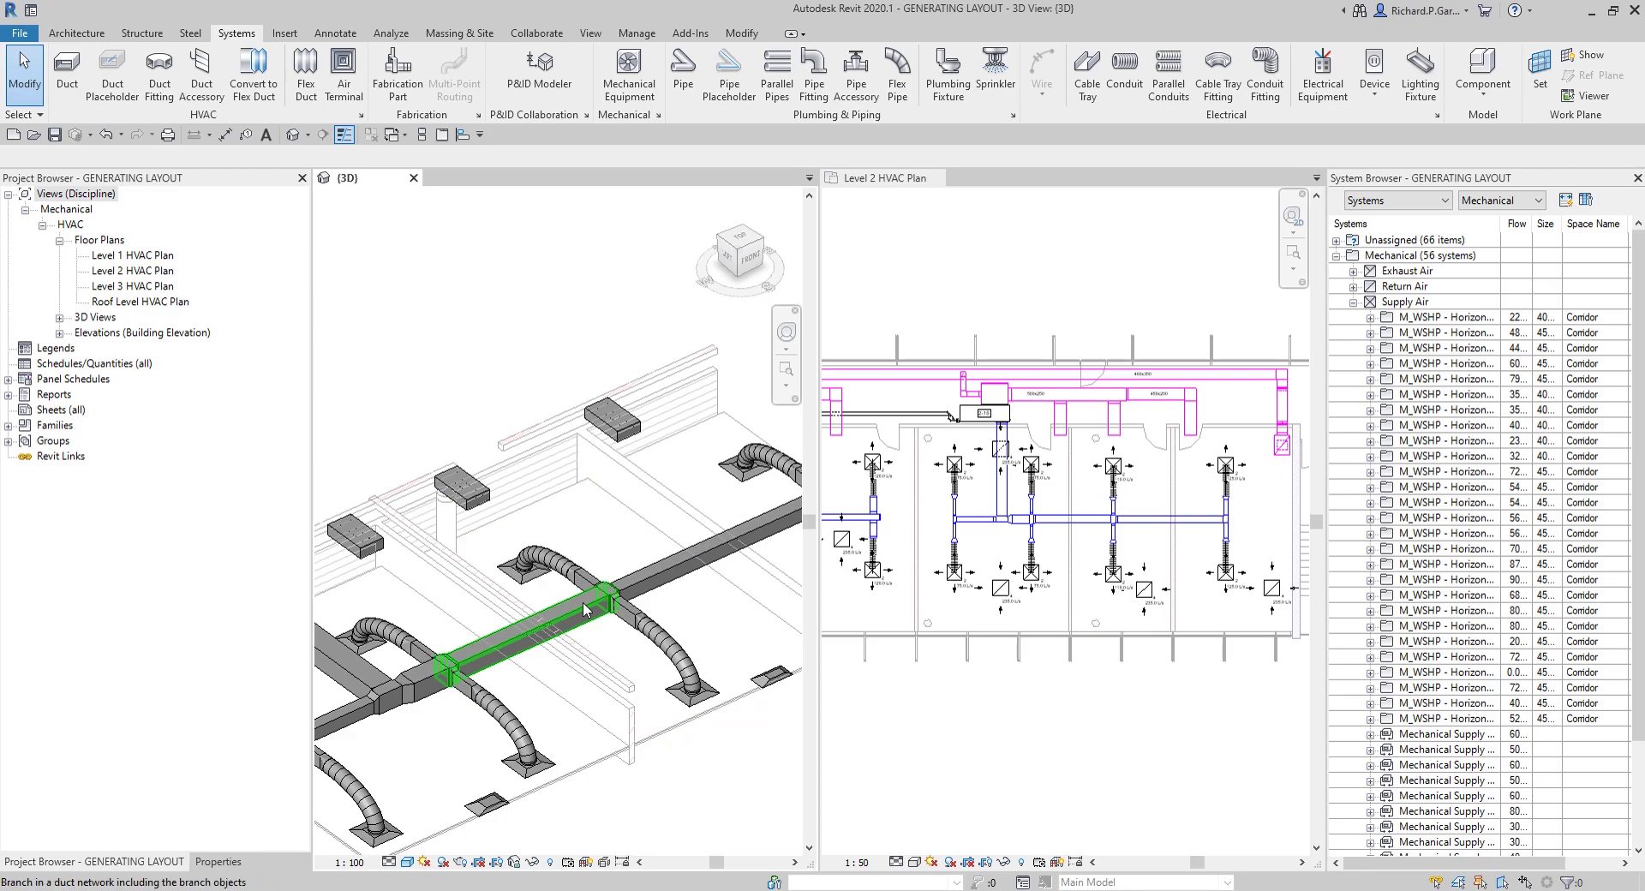
{"action": "key", "text": "Tab"}
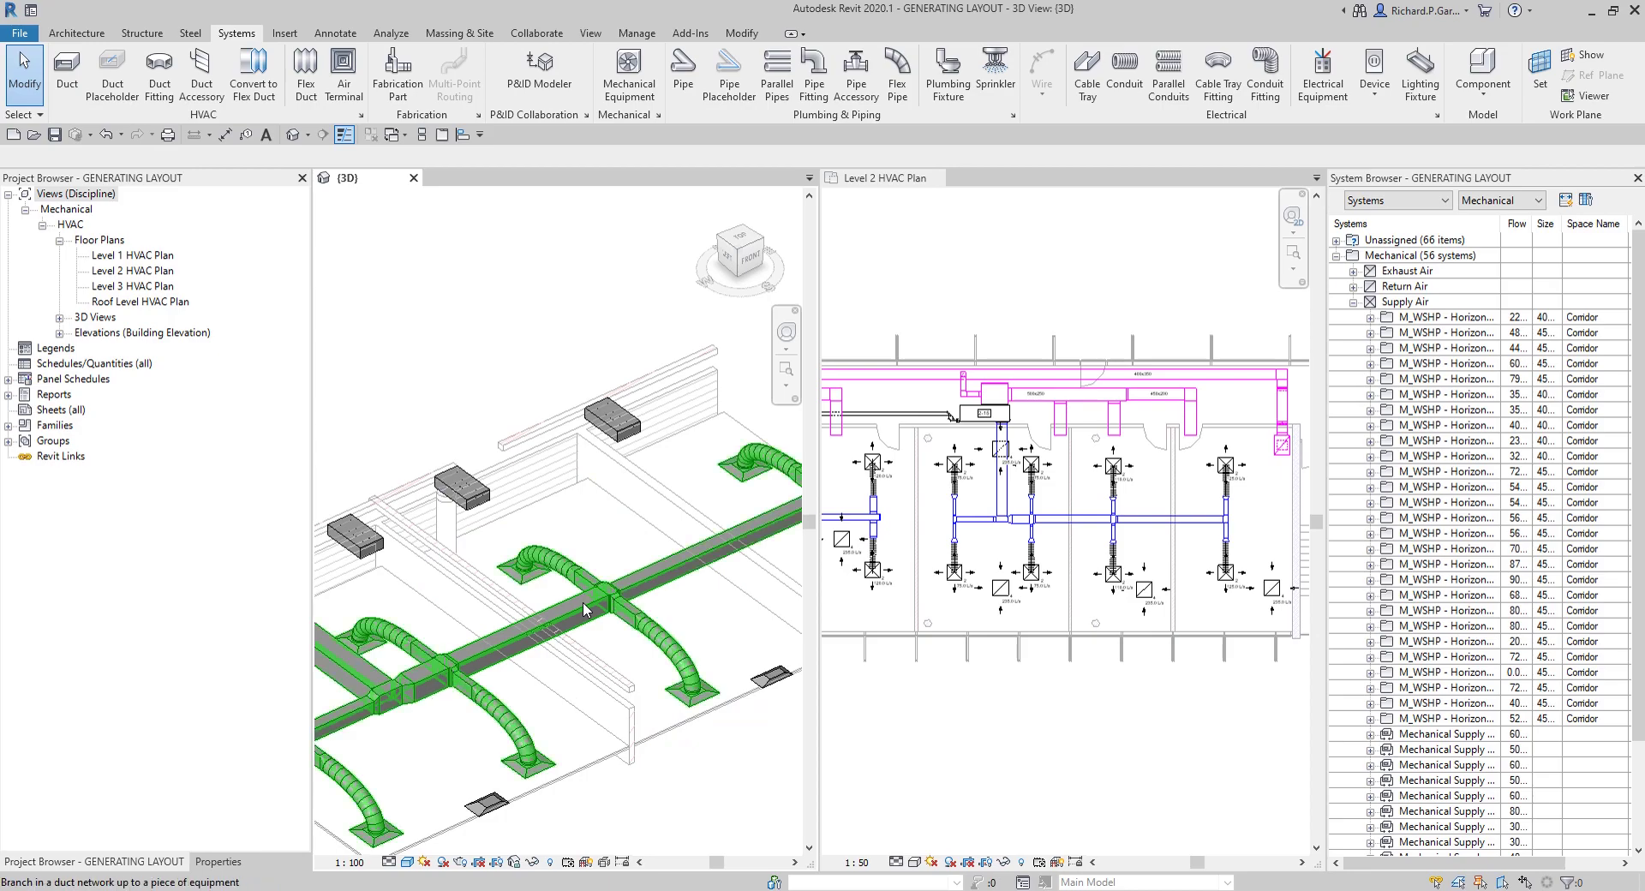
{"action": "left_click", "coordinate": [585, 610]}
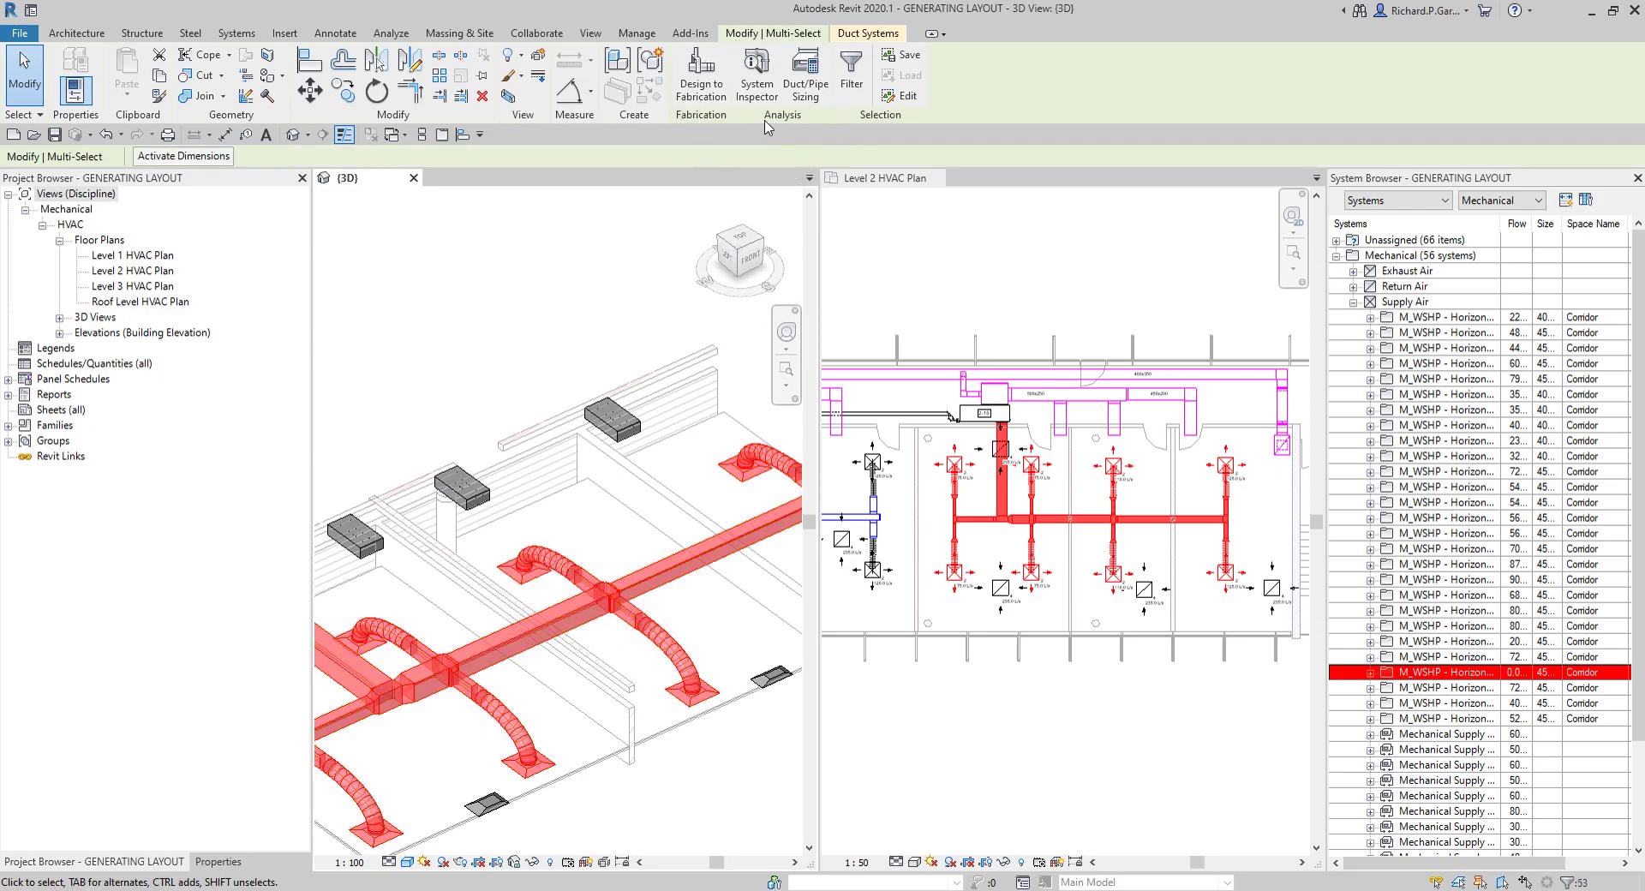
{"action": "left_click", "coordinate": [753, 73]}
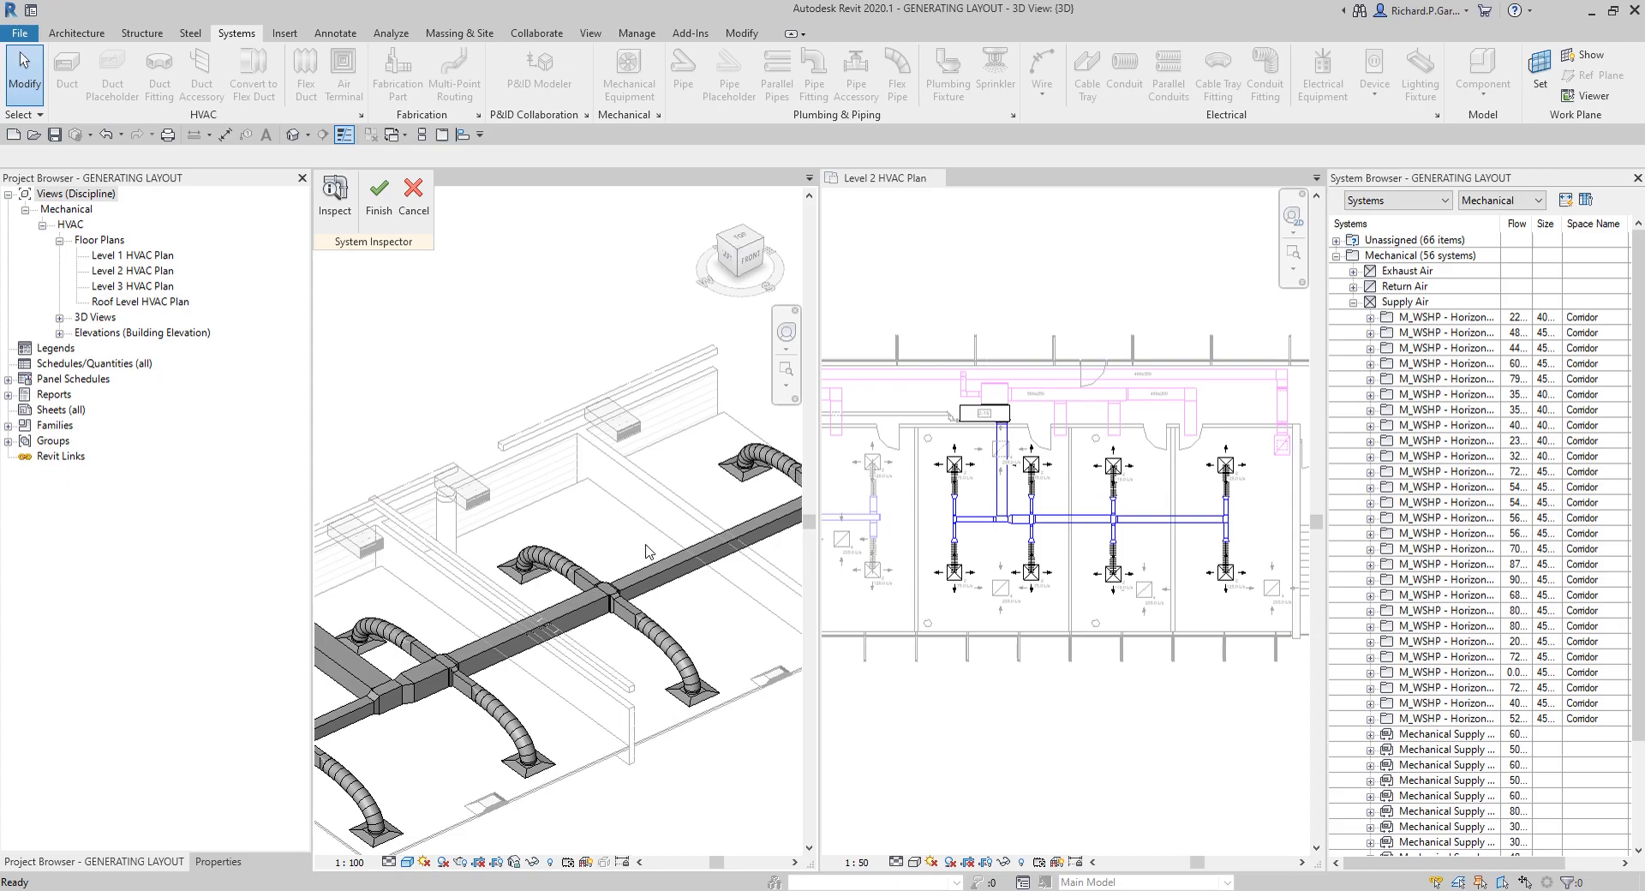
Inspect the flow, static pressure and pressure loss of the main, branch and unit 2-15 duct sections in the Level 2 HVAC Plan
{"action": "left_click", "coordinate": [1180, 276]}
{"action": "scroll", "coordinate": [1111, 517], "scroll_direction": "up", "scroll_amount": 3}
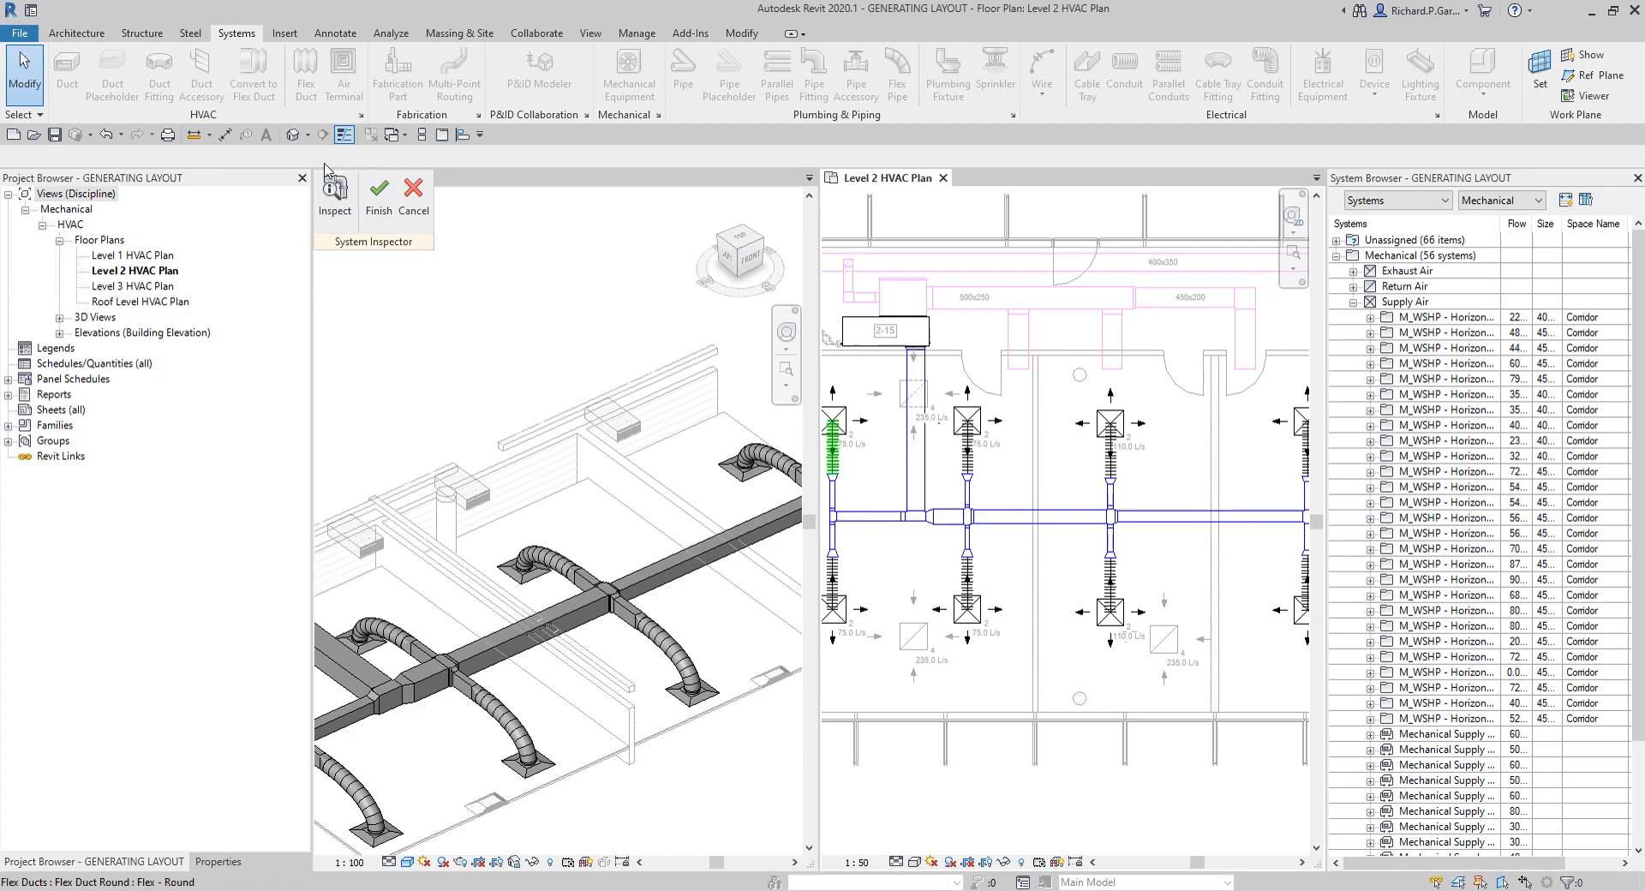
{"action": "left_click", "coordinate": [336, 213]}
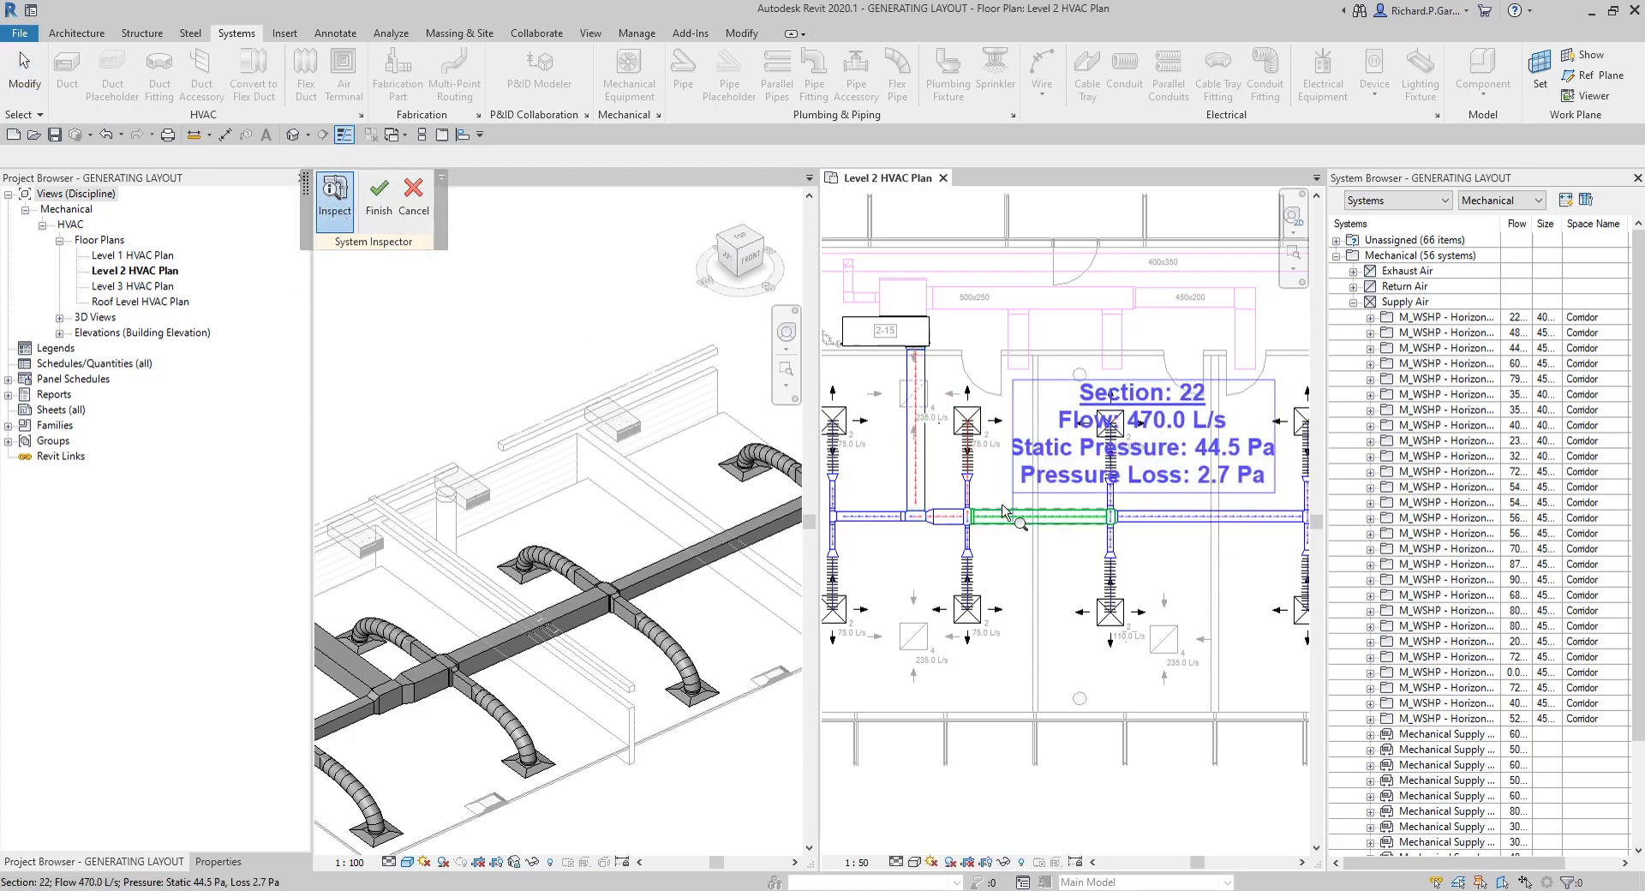
{"action": "scroll", "coordinate": [1013, 485], "scroll_direction": "up", "scroll_amount": 3}
{"action": "mouse_move", "coordinate": [985, 572]}
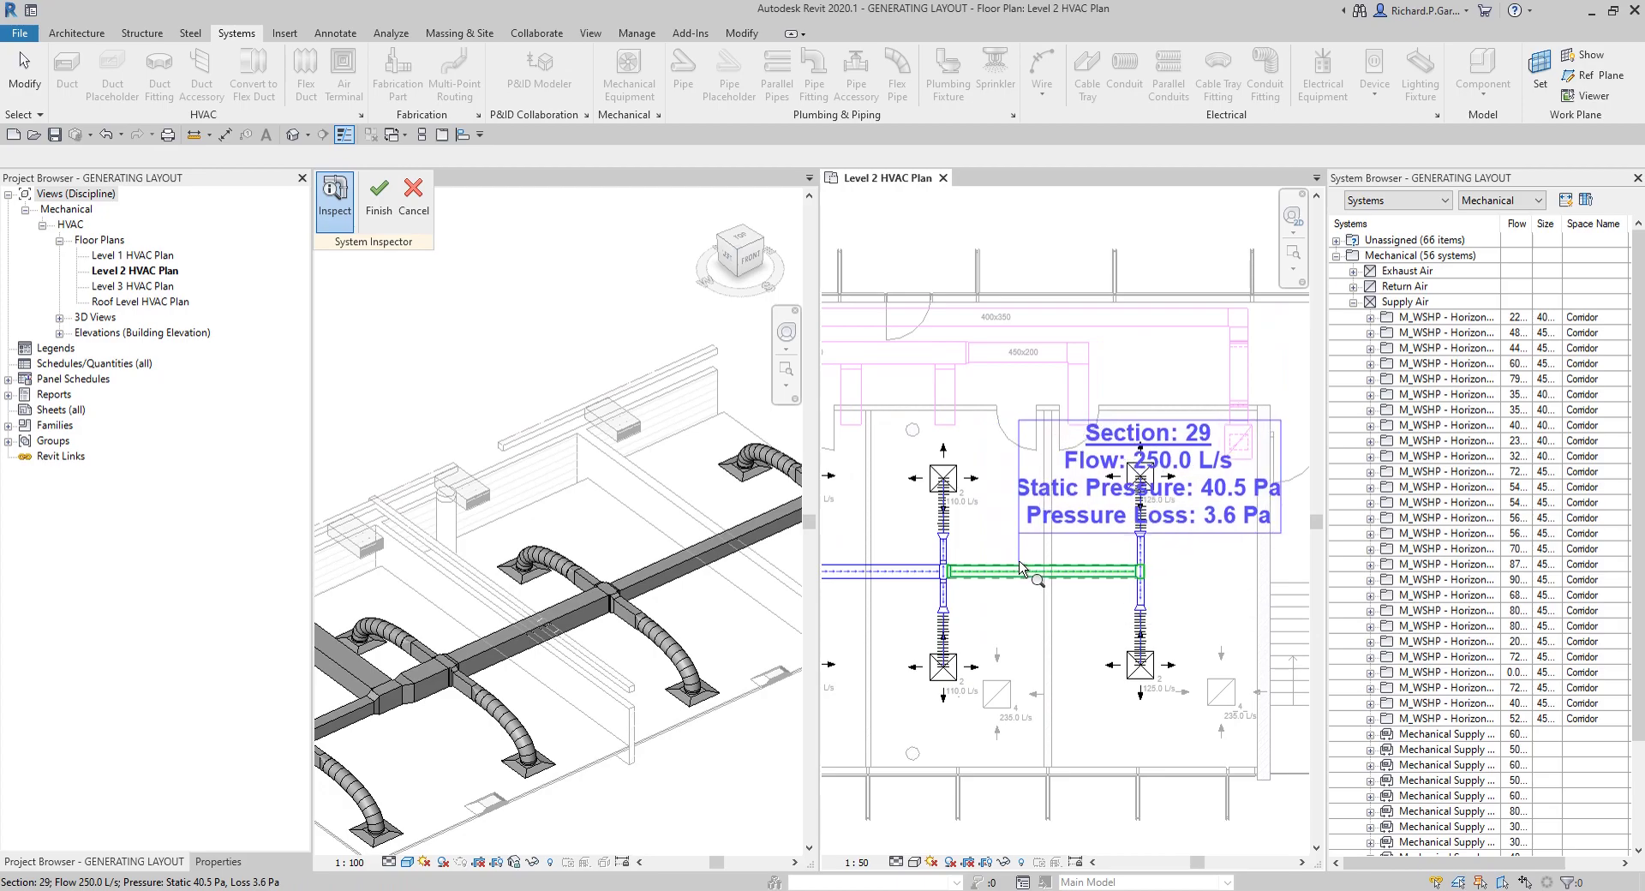
{"action": "mouse_move", "coordinate": [936, 558]}
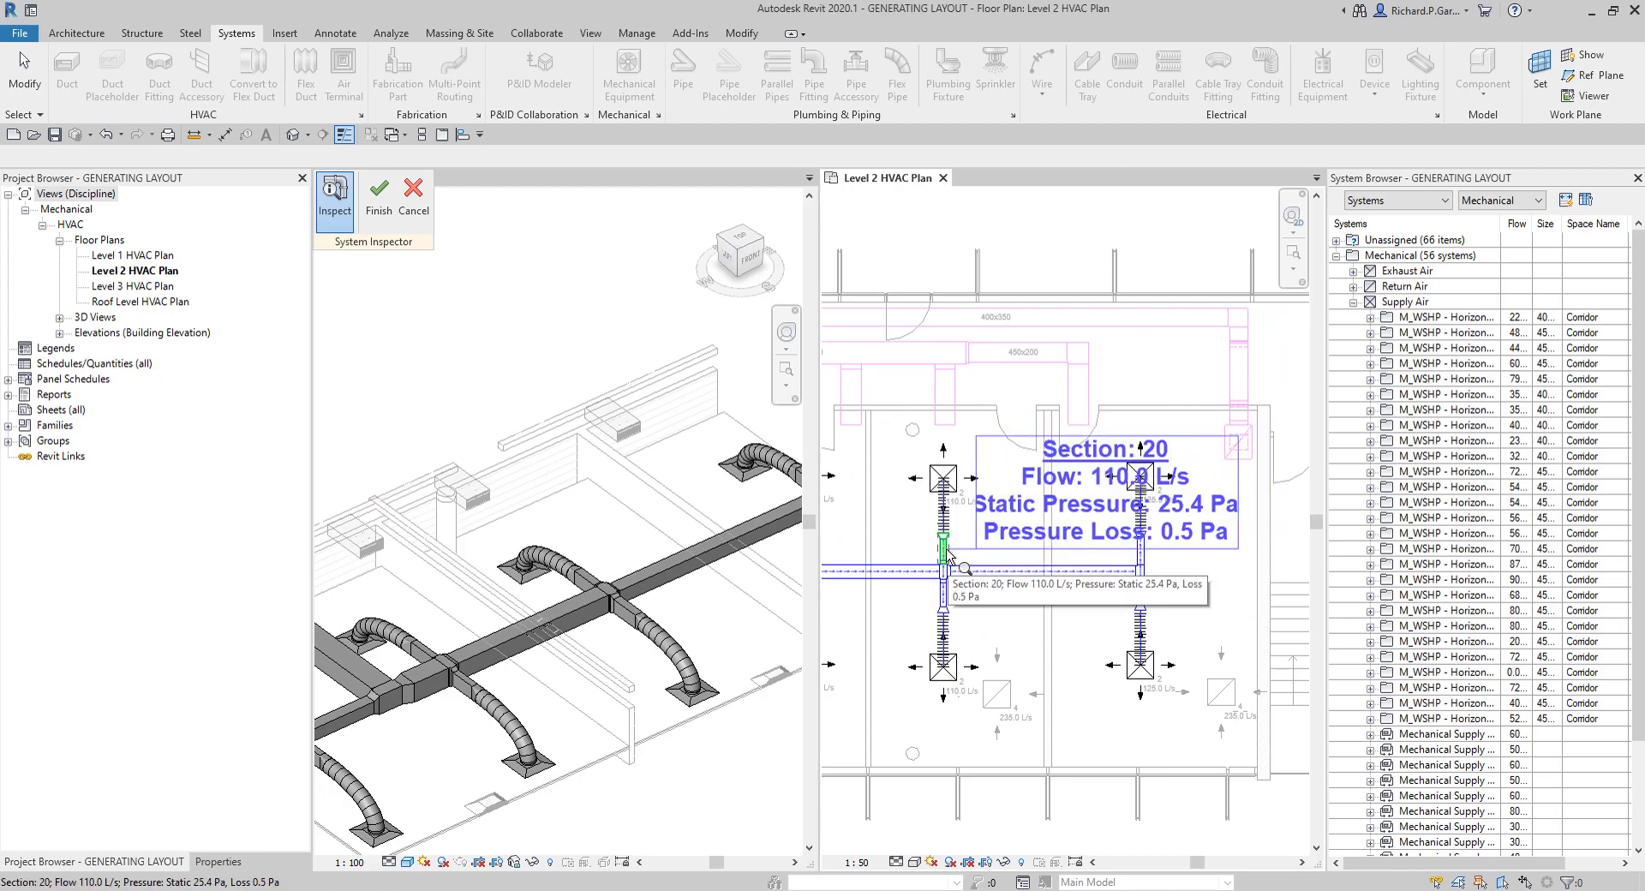
{"action": "middle_click_drag", "start_coordinate": [936, 559], "coordinate": [1169, 555]}
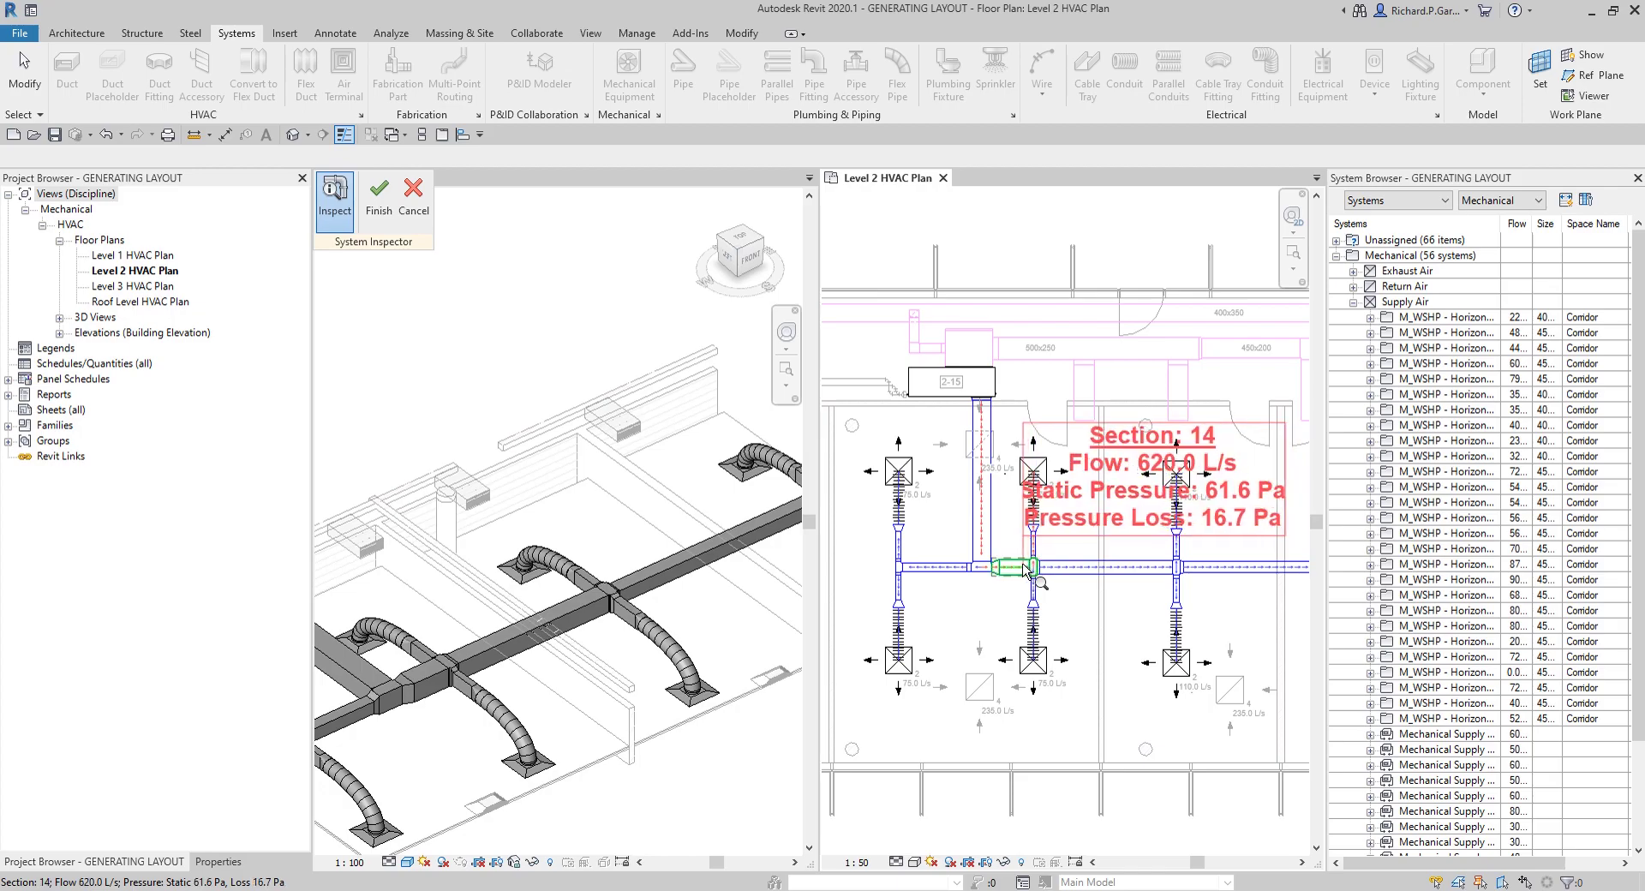
{"action": "mouse_move", "coordinate": [985, 553]}
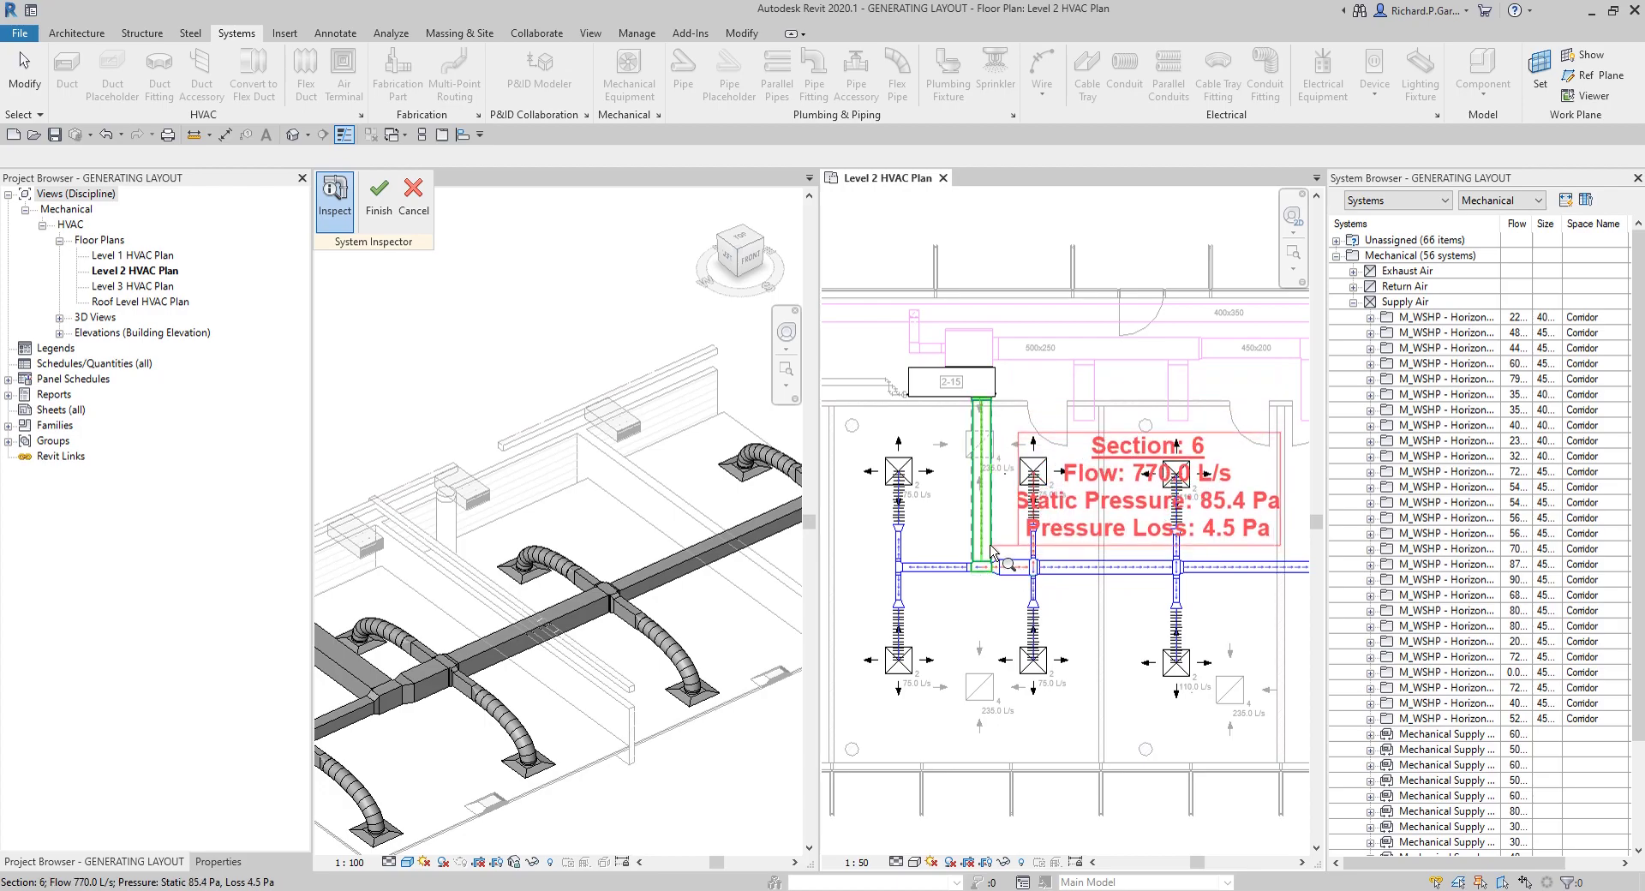
Compare the readings of the middle main duct with those of the branch farthest from it on the unit's side, and finish the system inspection
{"action": "scroll", "coordinate": [994, 565], "scroll_direction": "down", "scroll_amount": 2}
{"action": "middle_click_drag", "start_coordinate": [1073, 566], "coordinate": [1040, 567]}
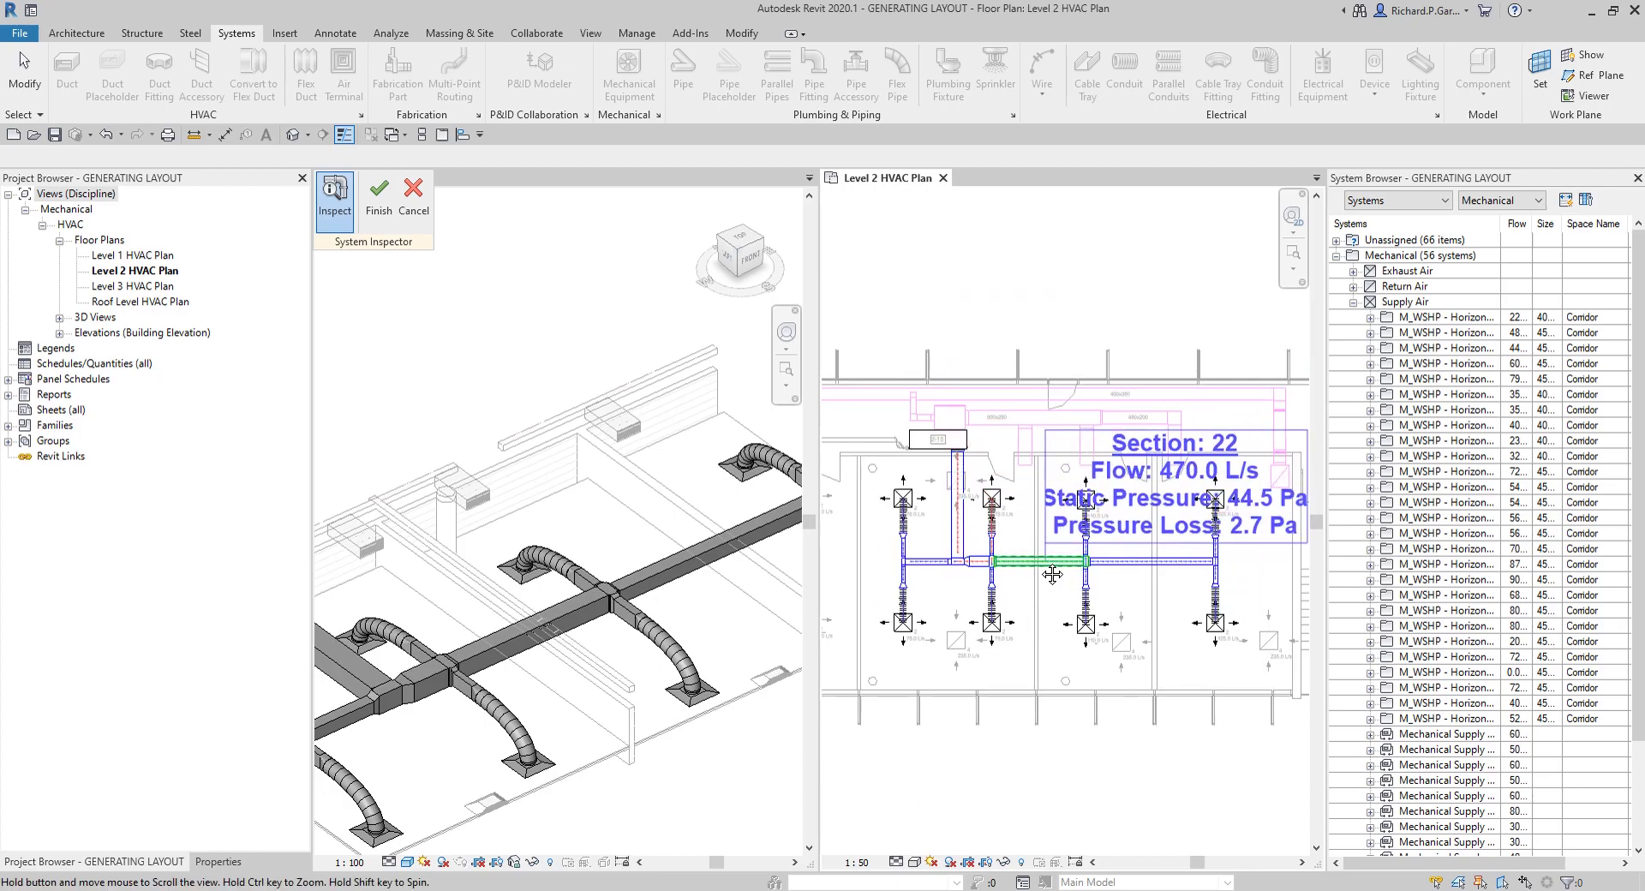
{"action": "mouse_move", "coordinate": [1121, 574]}
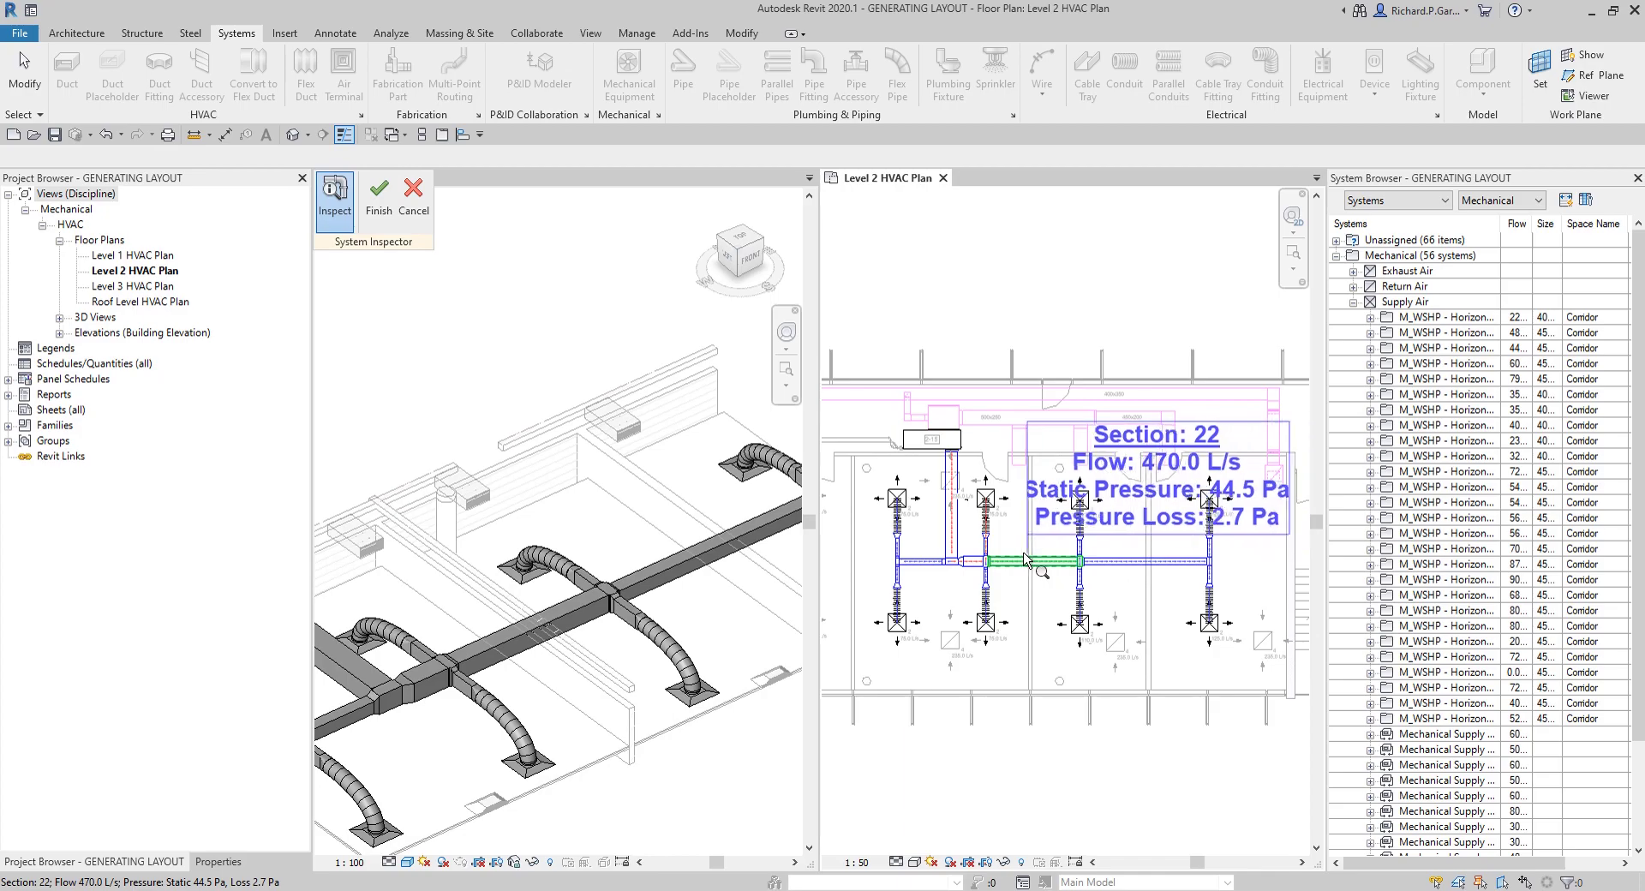
{"action": "mouse_move", "coordinate": [915, 562]}
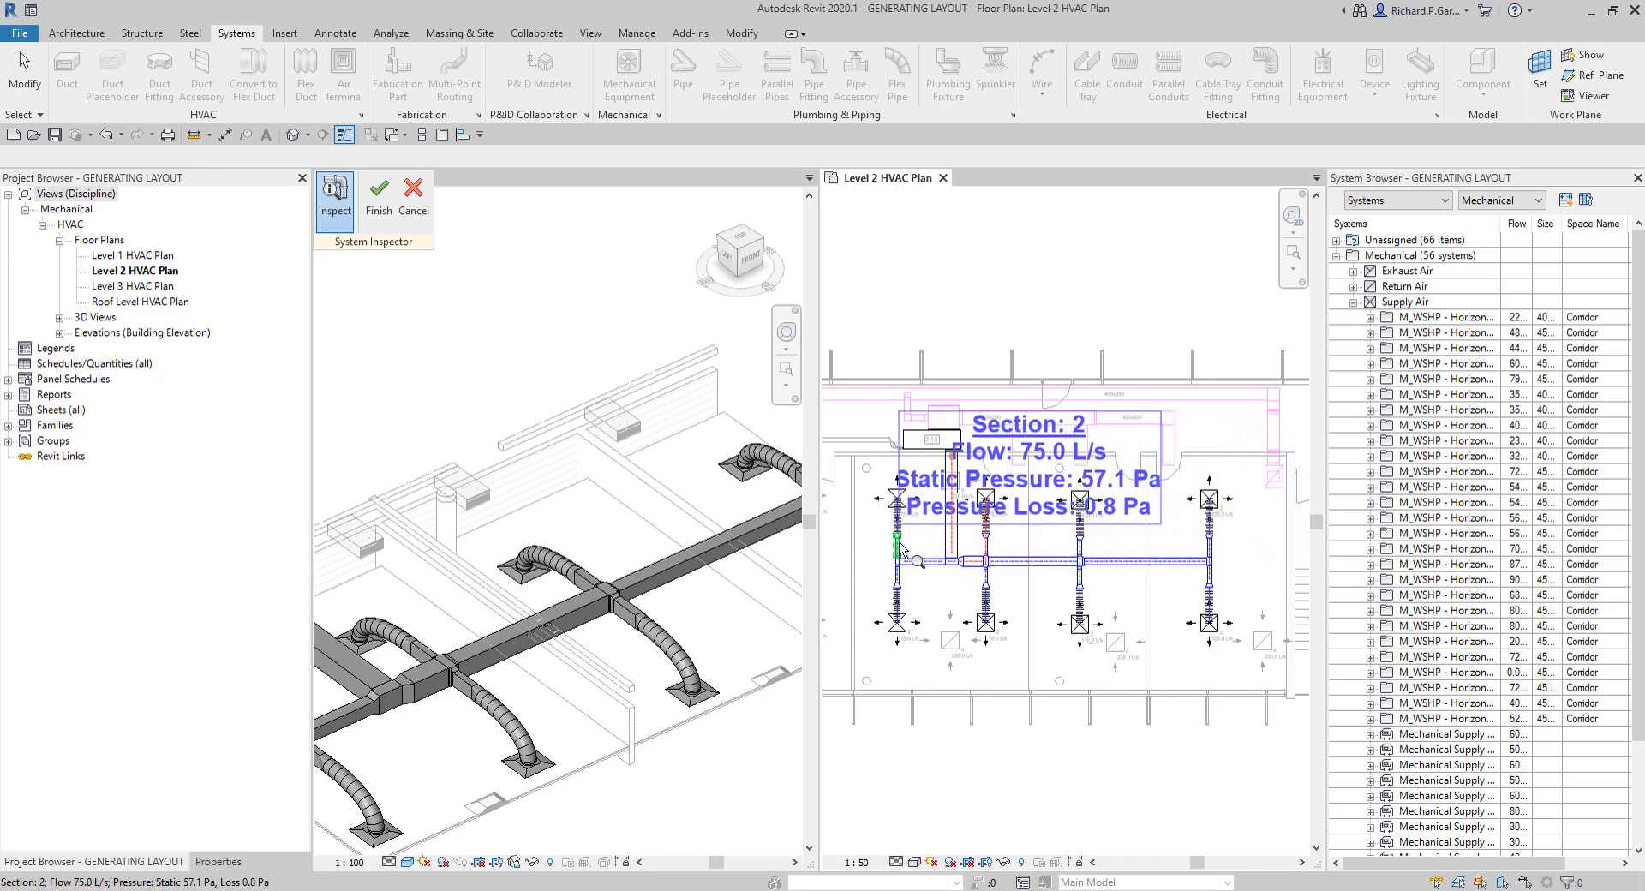
{"action": "mouse_move", "coordinate": [972, 568]}
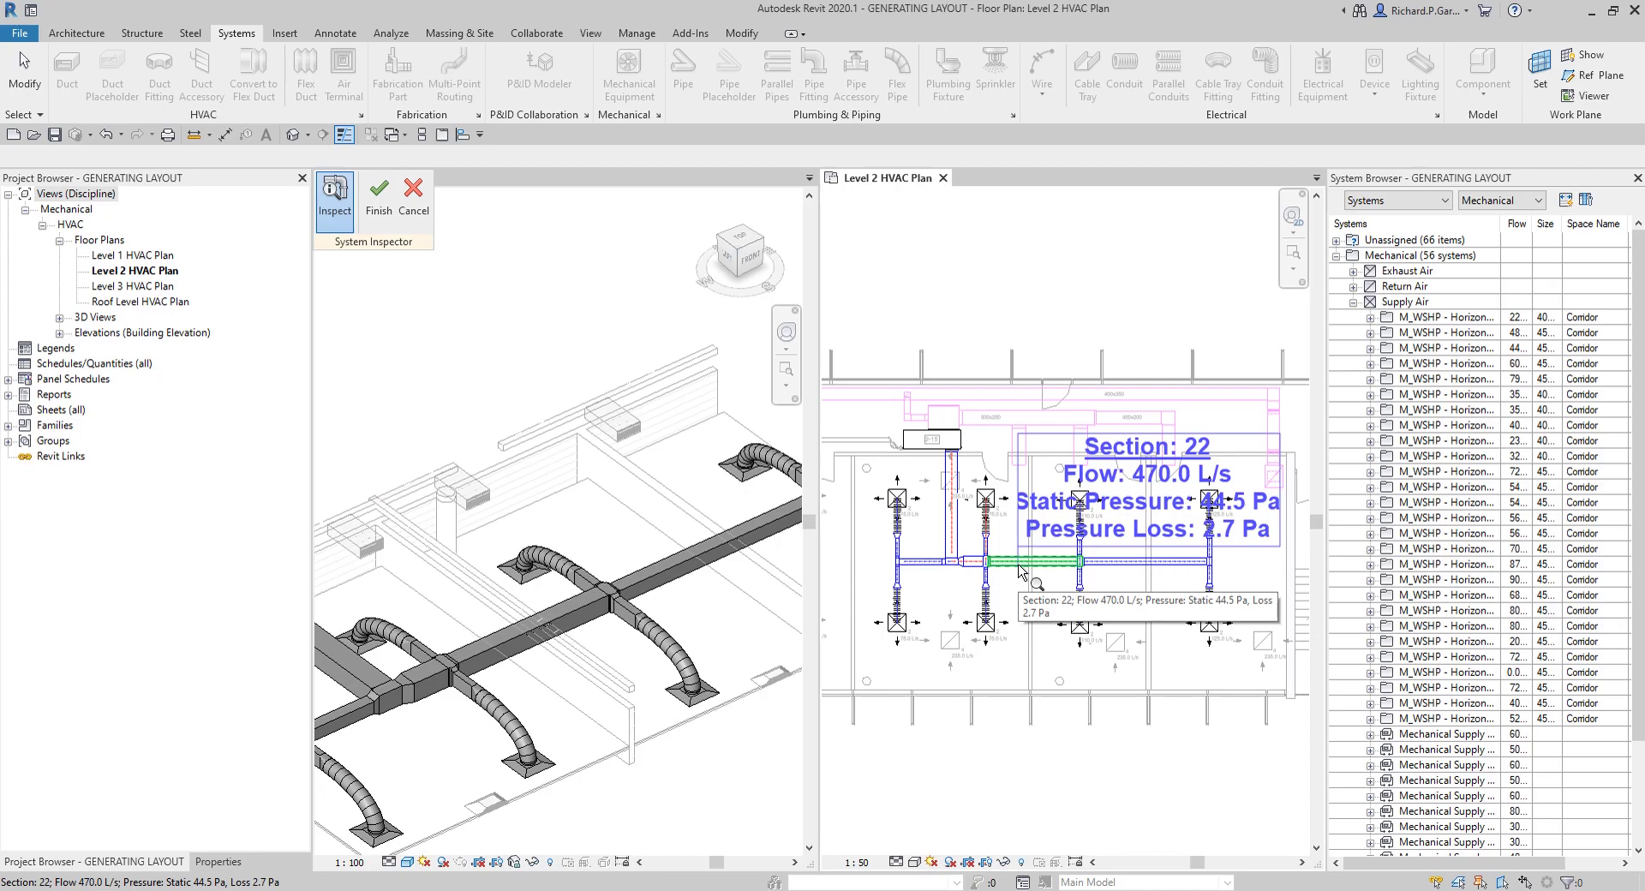
{"action": "left_click", "coordinate": [380, 200]}
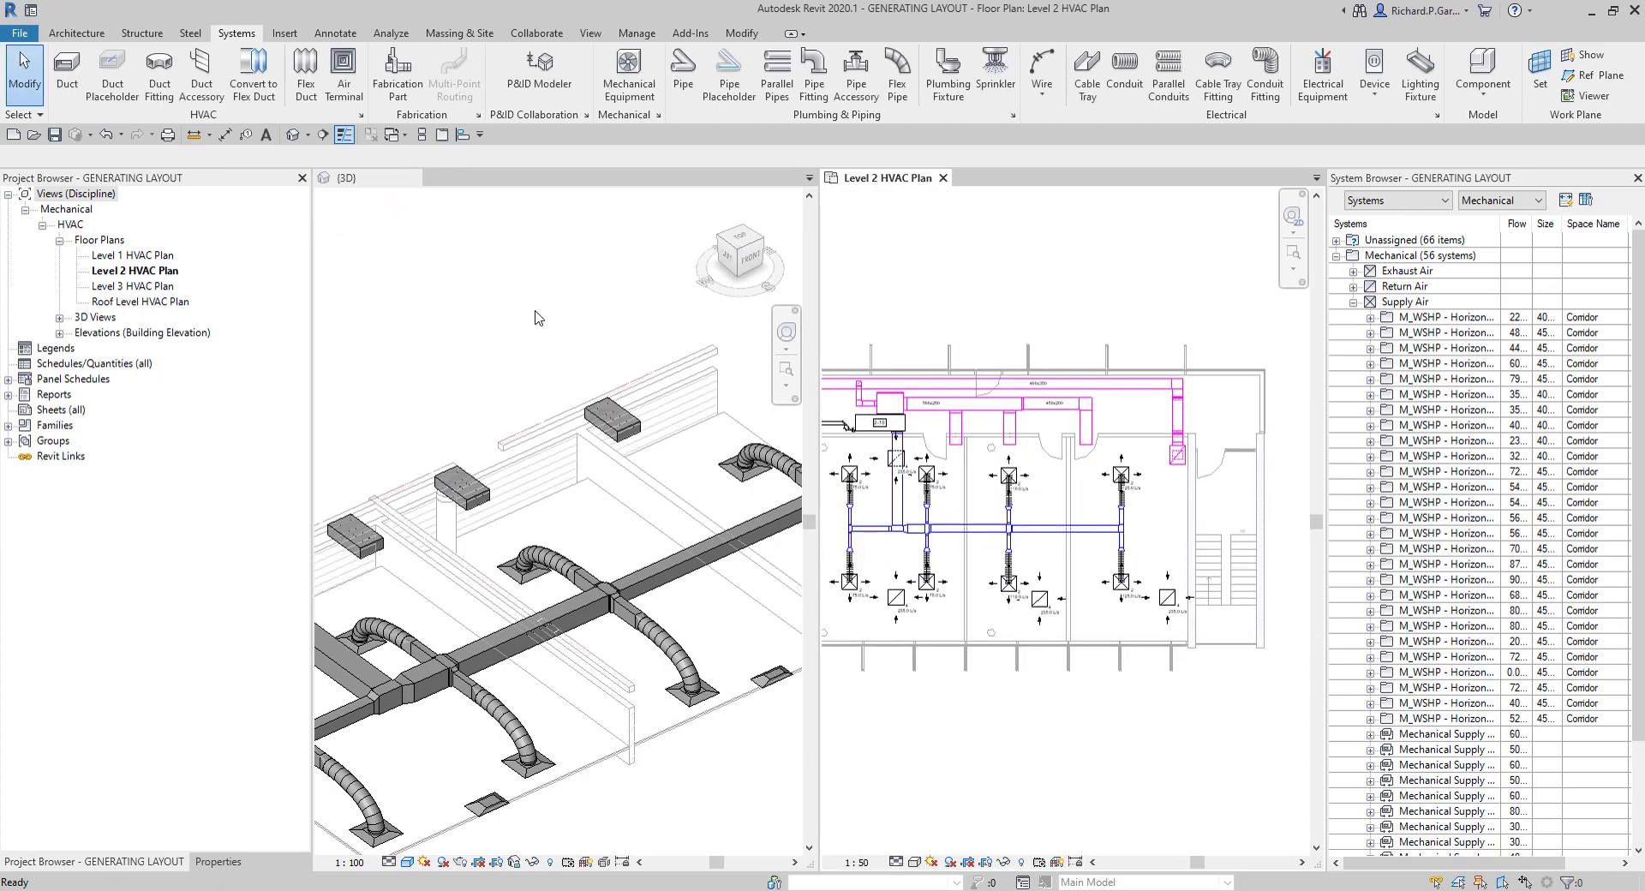
Fit all open views to their contents and frame the unit 2-15 duct network in the Level 2 HVAC Plan
{"action": "key", "text": "z"}
{"action": "key", "text": "a"}
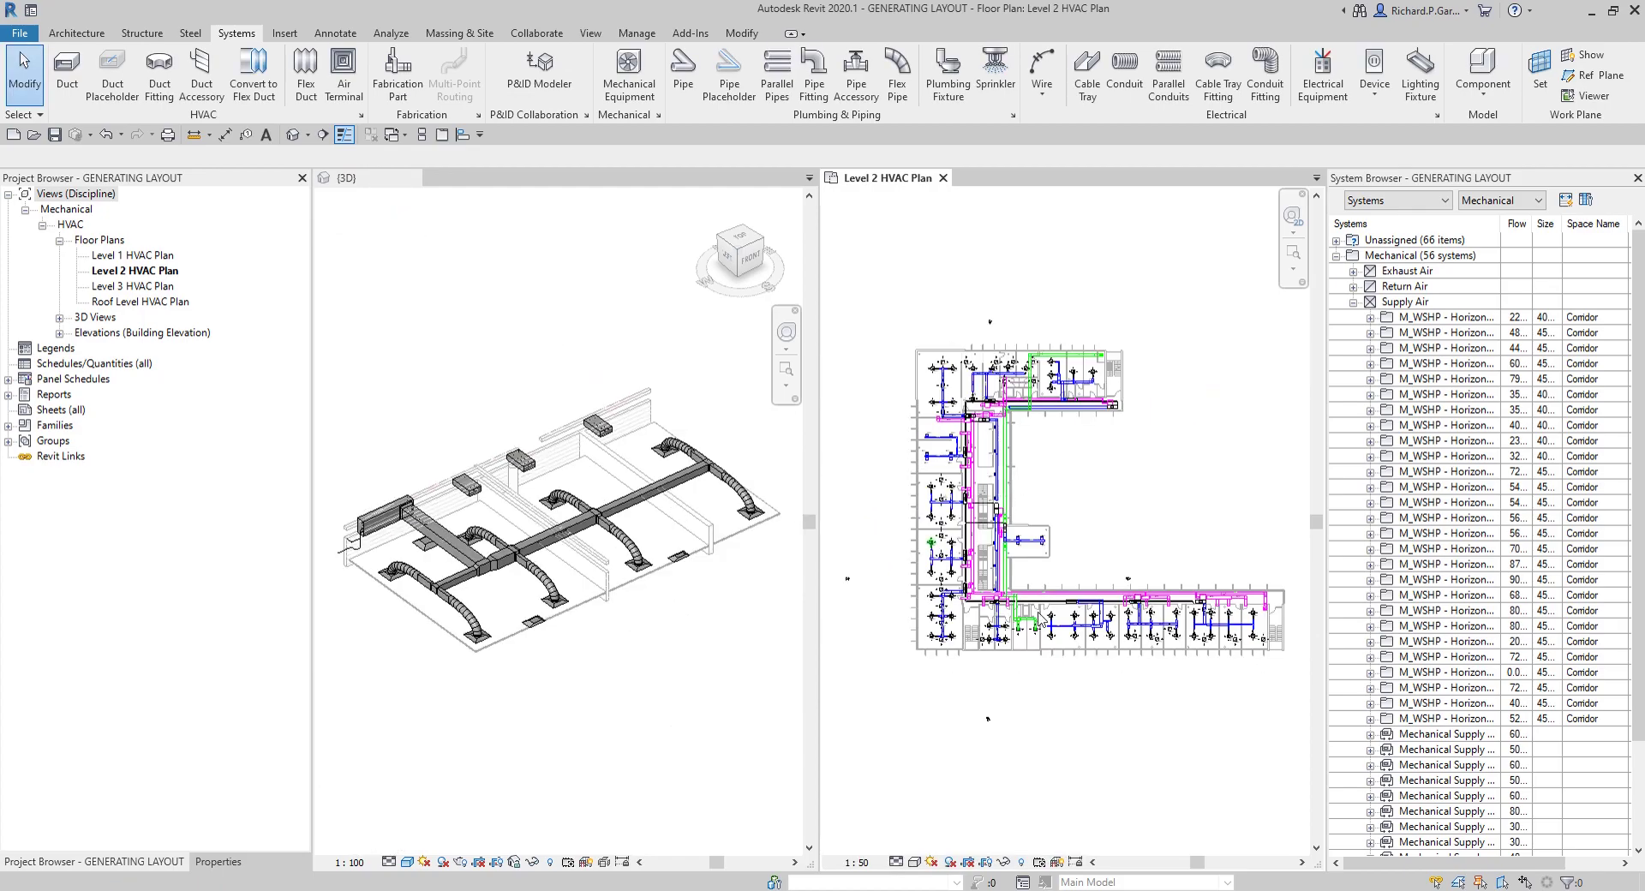
{"action": "scroll", "coordinate": [1042, 513], "scroll_direction": "up", "scroll_amount": 6}
{"action": "scroll", "coordinate": [1041, 512], "scroll_direction": "up", "scroll_amount": 3}
{"action": "middle_click_drag", "start_coordinate": [1163, 505], "coordinate": [1086, 564]}
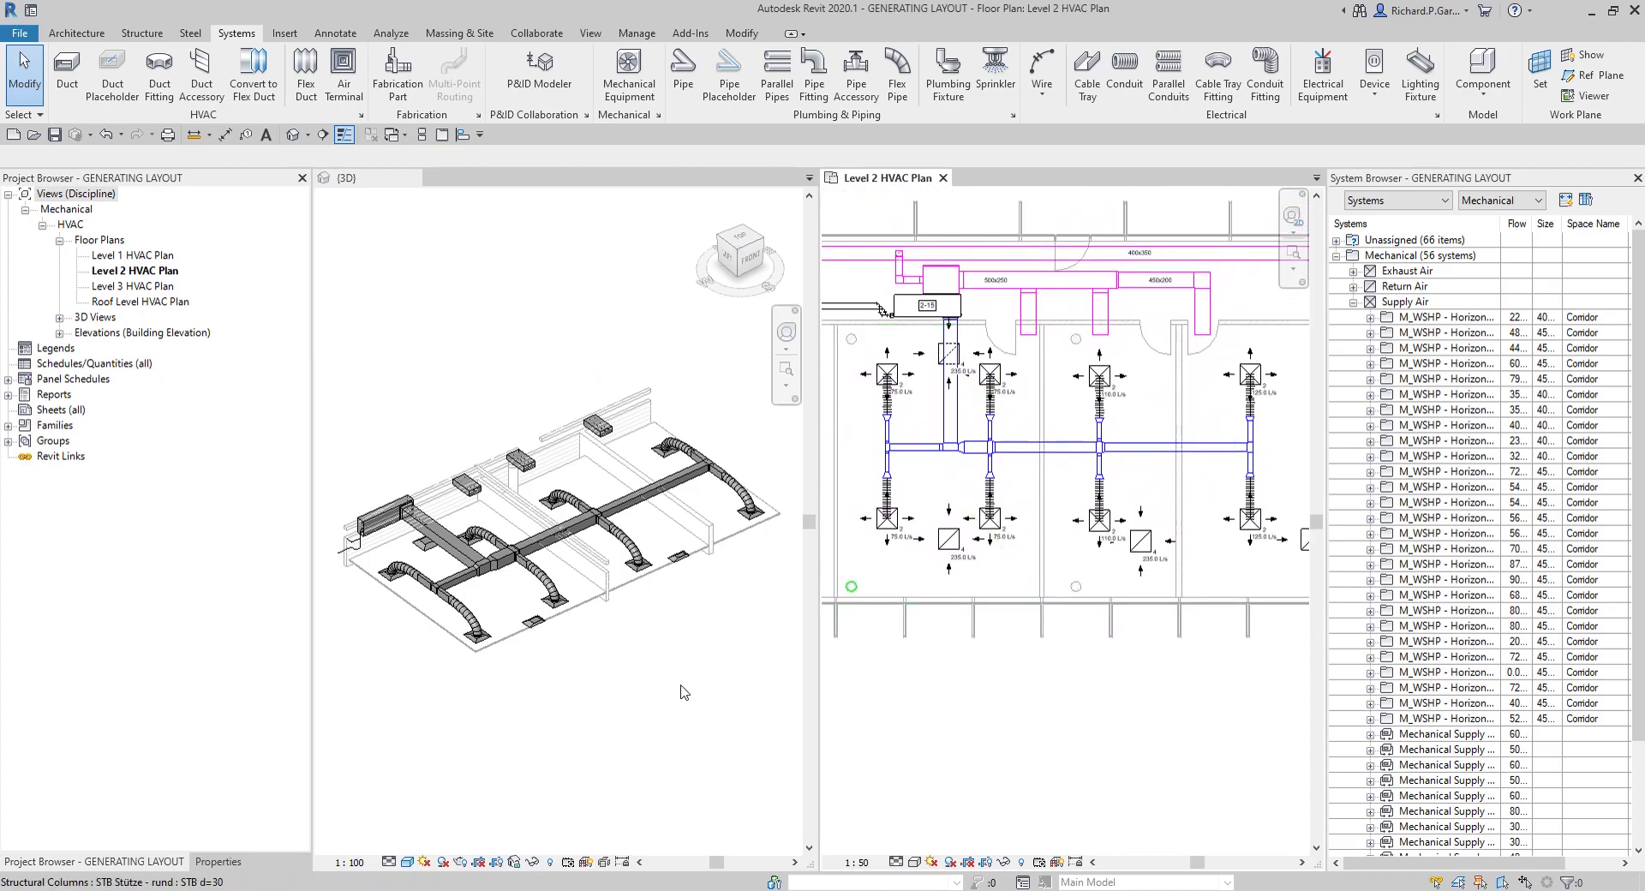
Narrow the Project Browser to give the 3D and plan views more room, and enlarge the duct network in 3D
{"action": "left_click", "coordinate": [313, 468]}
{"action": "left_click_drag", "start_coordinate": [313, 468], "coordinate": [225, 468]}
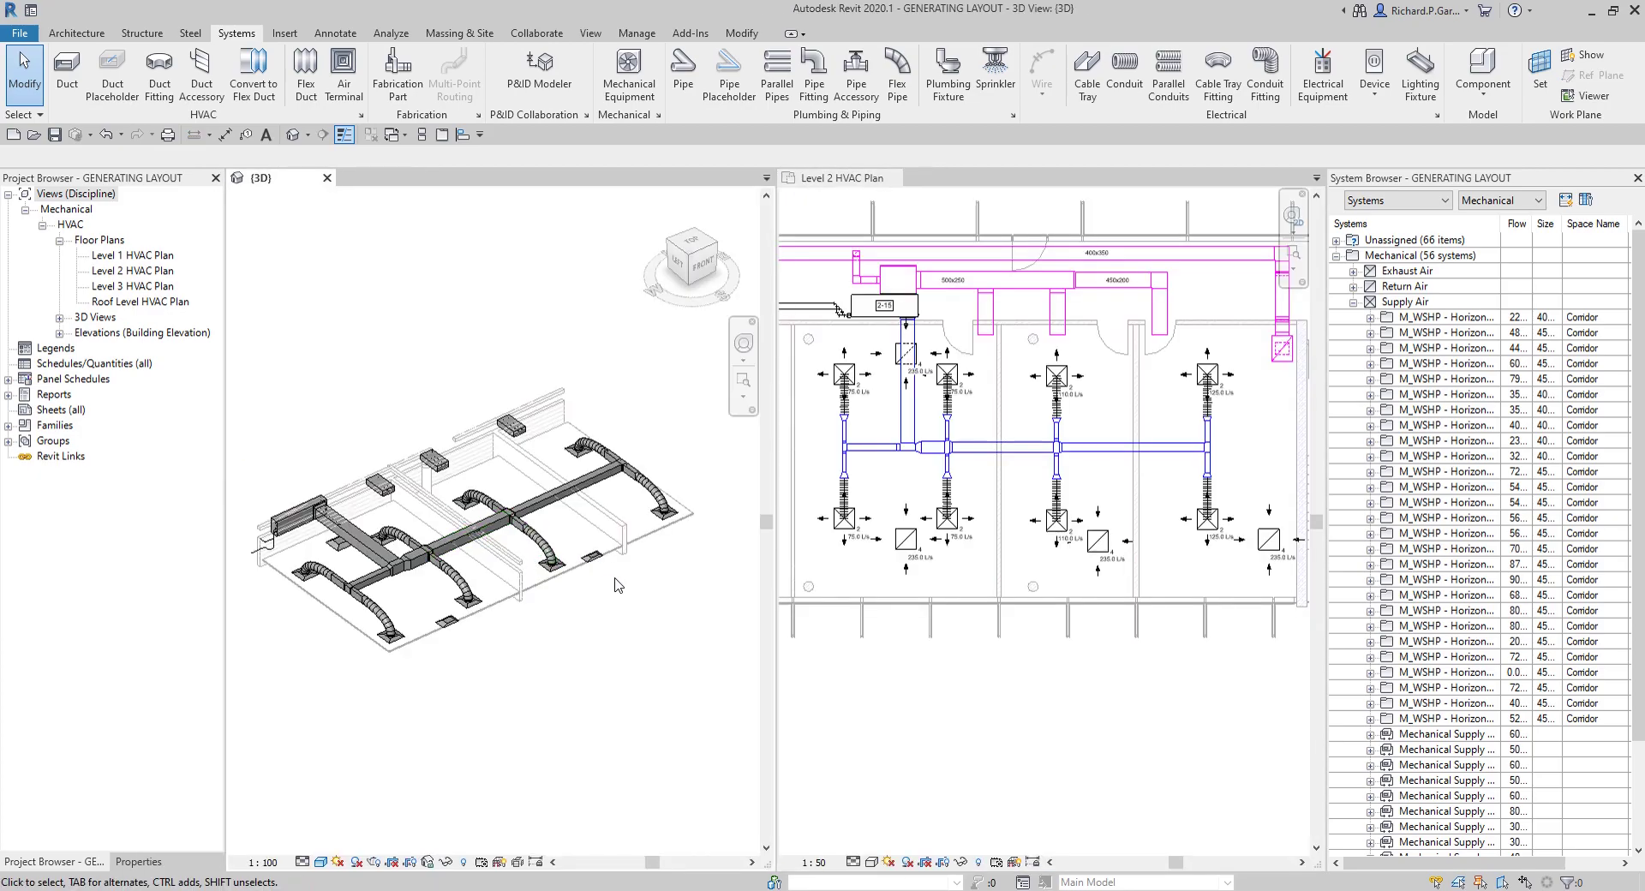
{"action": "scroll", "coordinate": [550, 525], "scroll_direction": "up", "scroll_amount": 3}
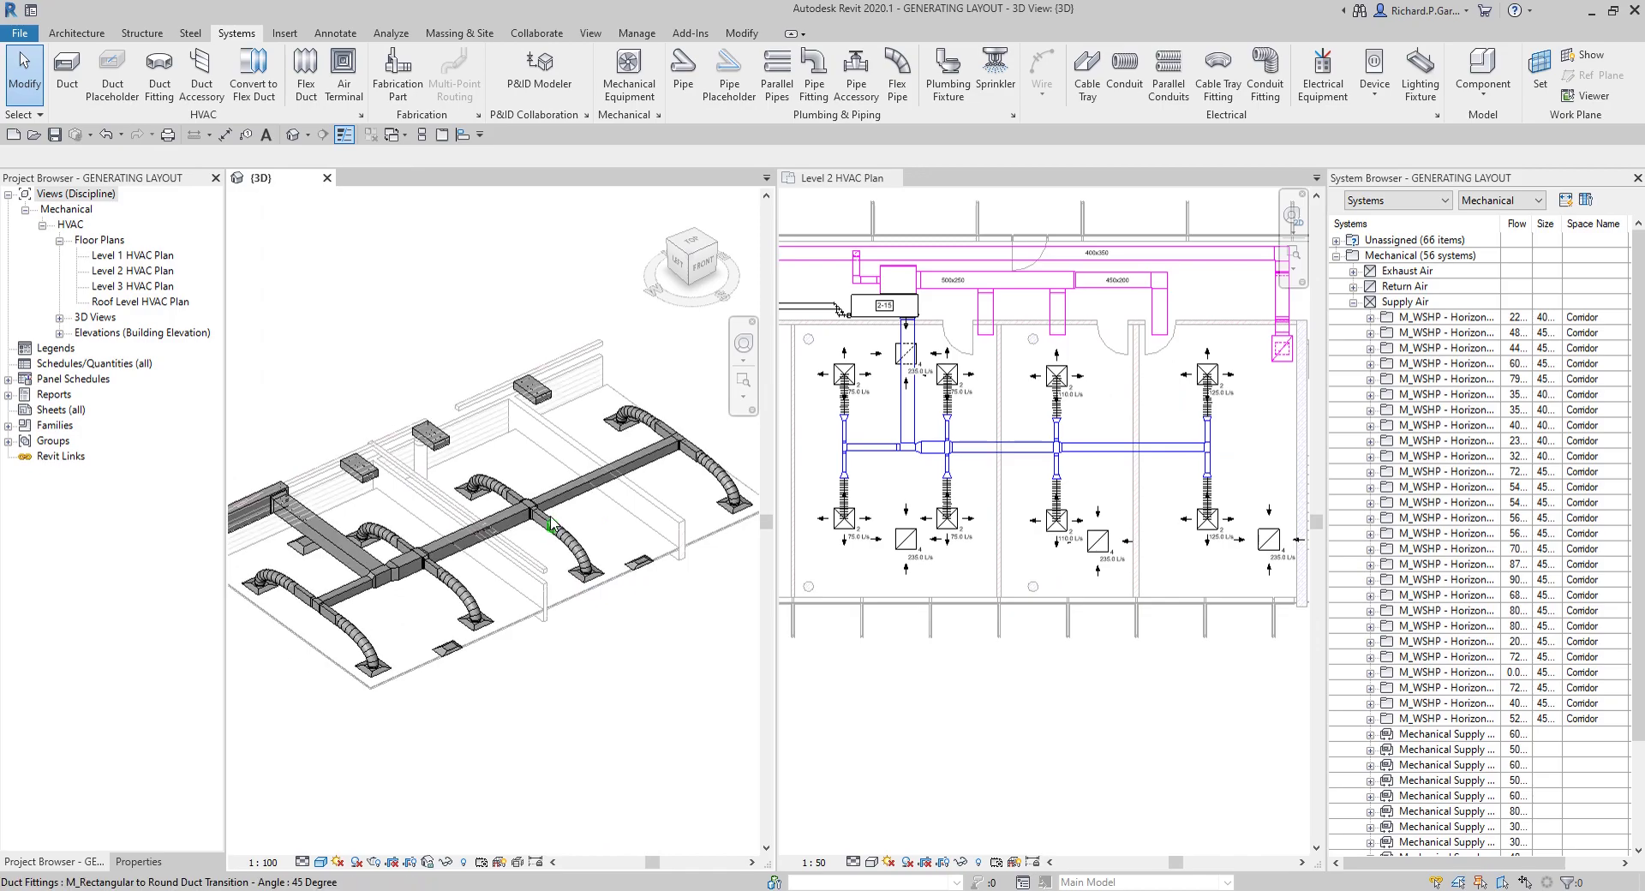
{"action": "key", "text": "ctrl"}
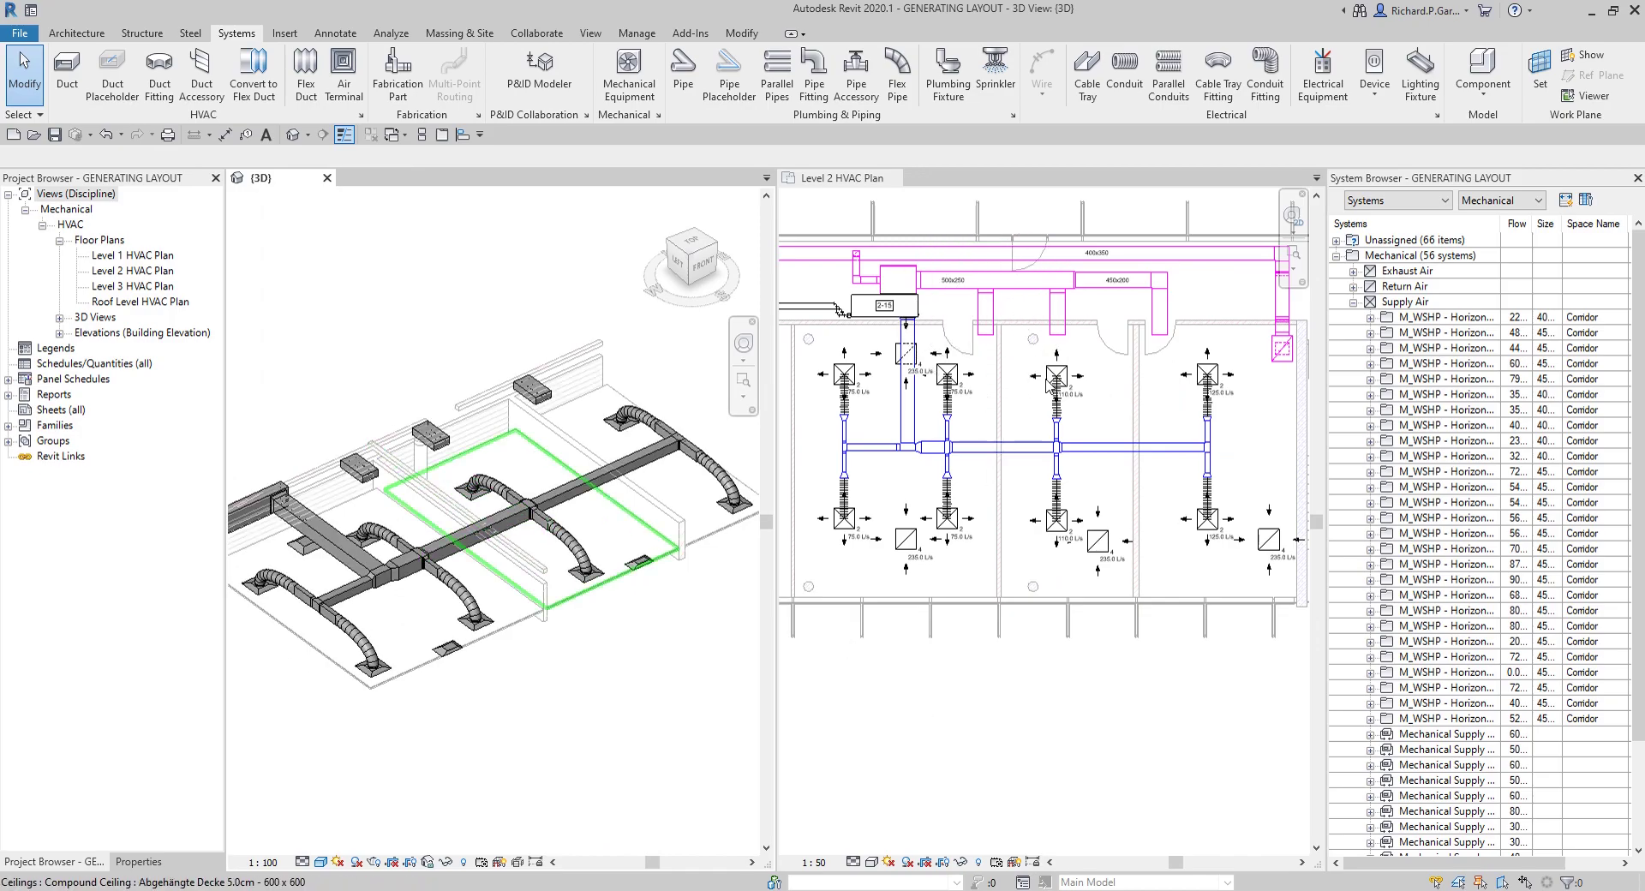
{"action": "key", "text": "ctrl"}
{"action": "key", "text": "ctrl"}
{"action": "key", "text": "ctrl"}
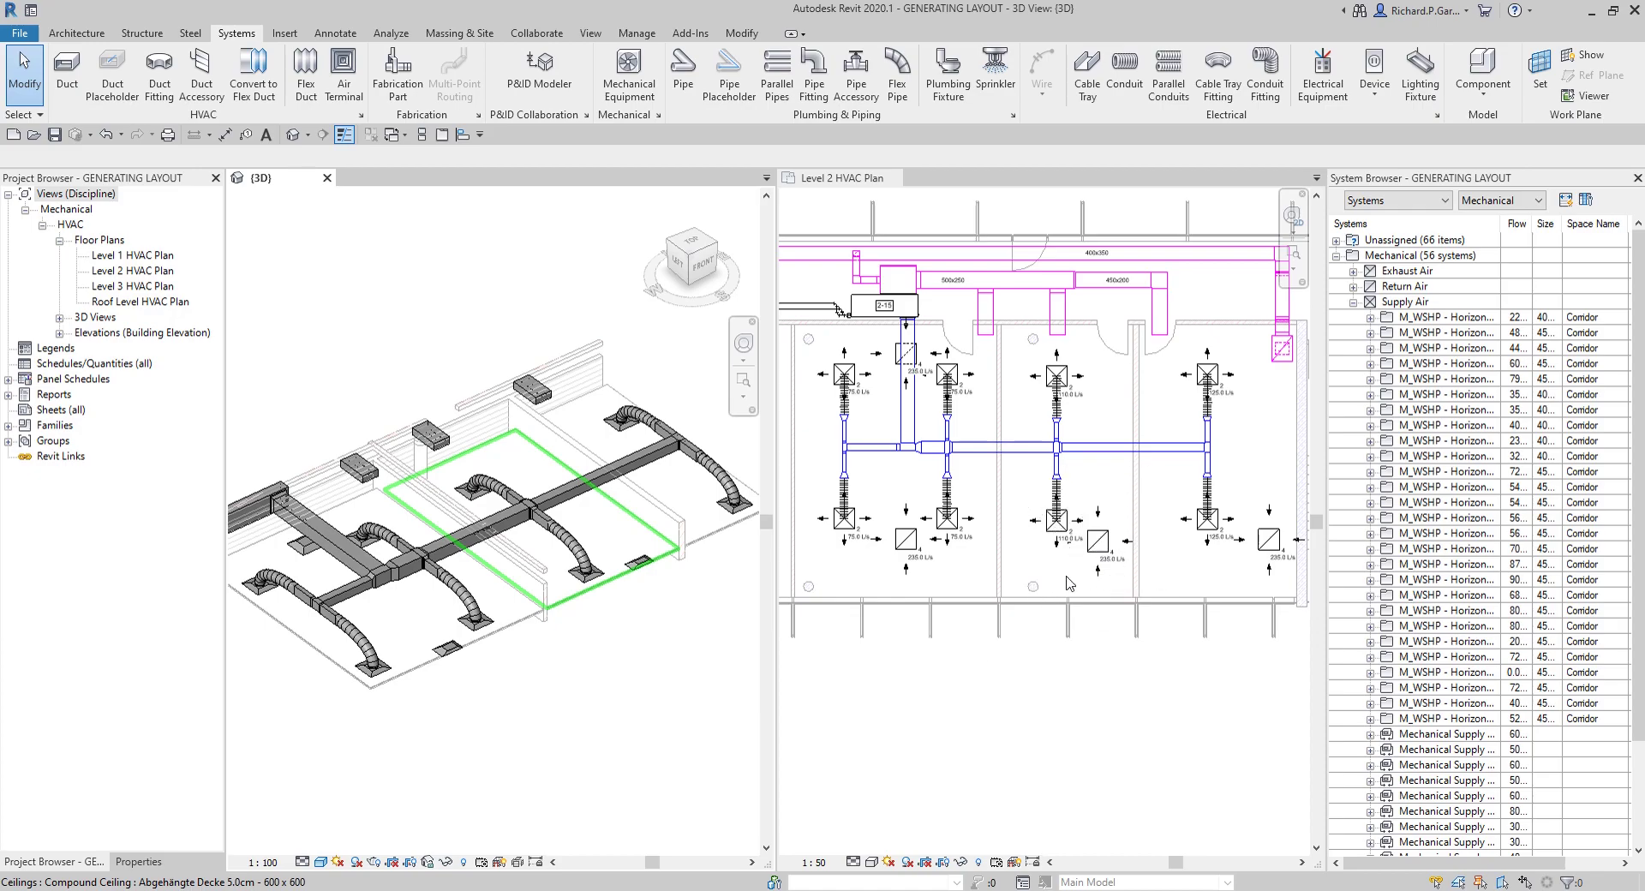